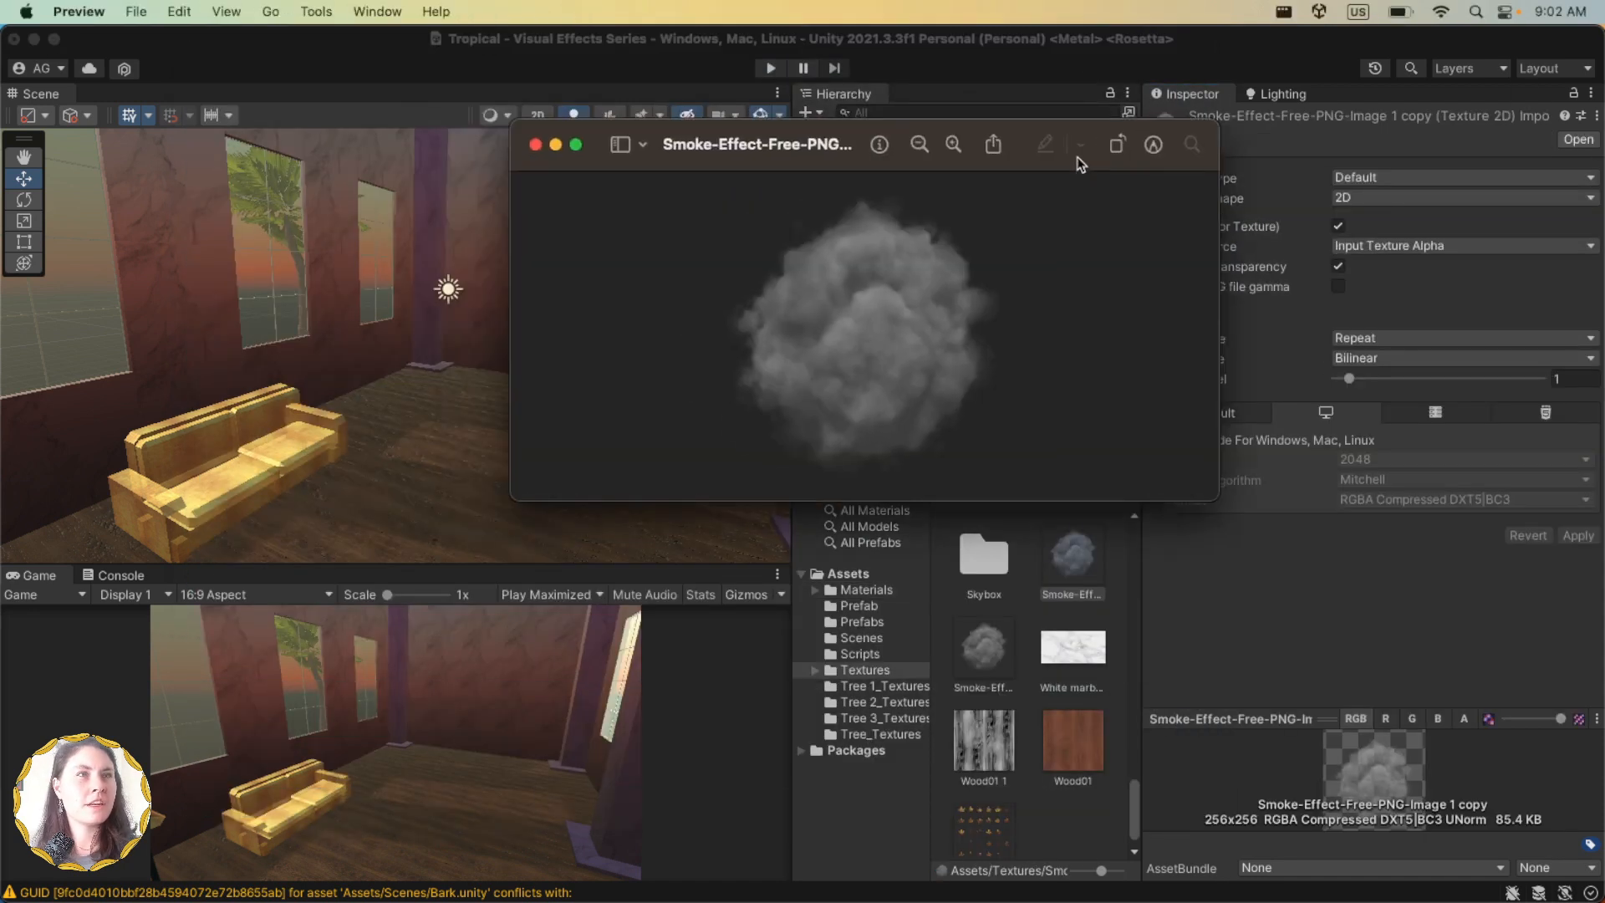
Step: Close the smoke texture preview and open the Materials folder in the project assets
key(super+w)
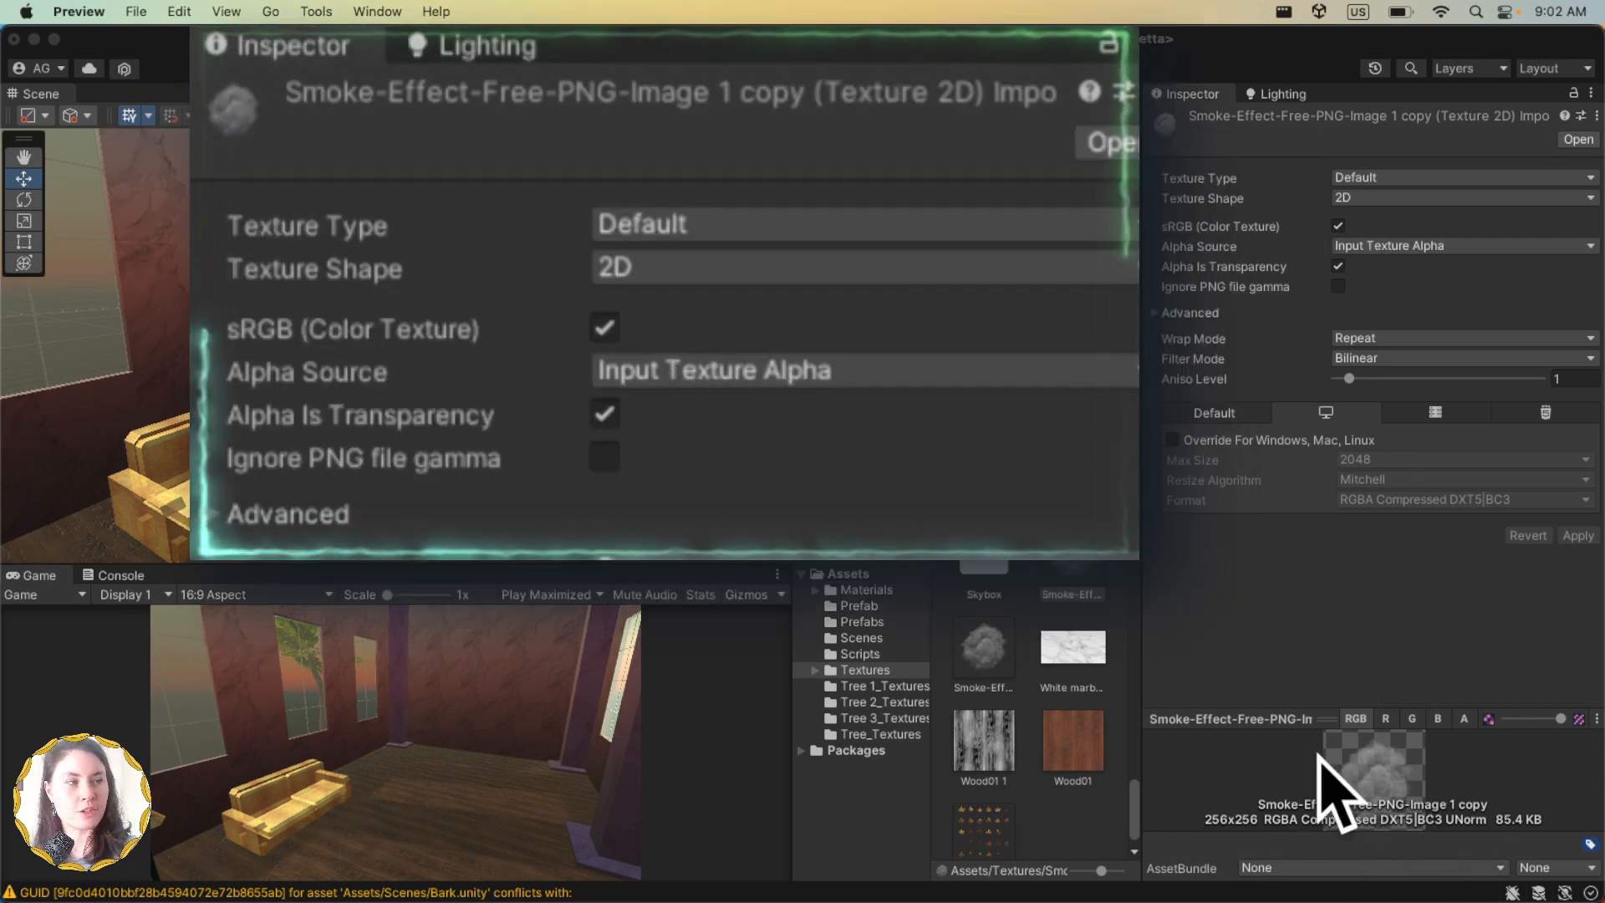
click(875, 242)
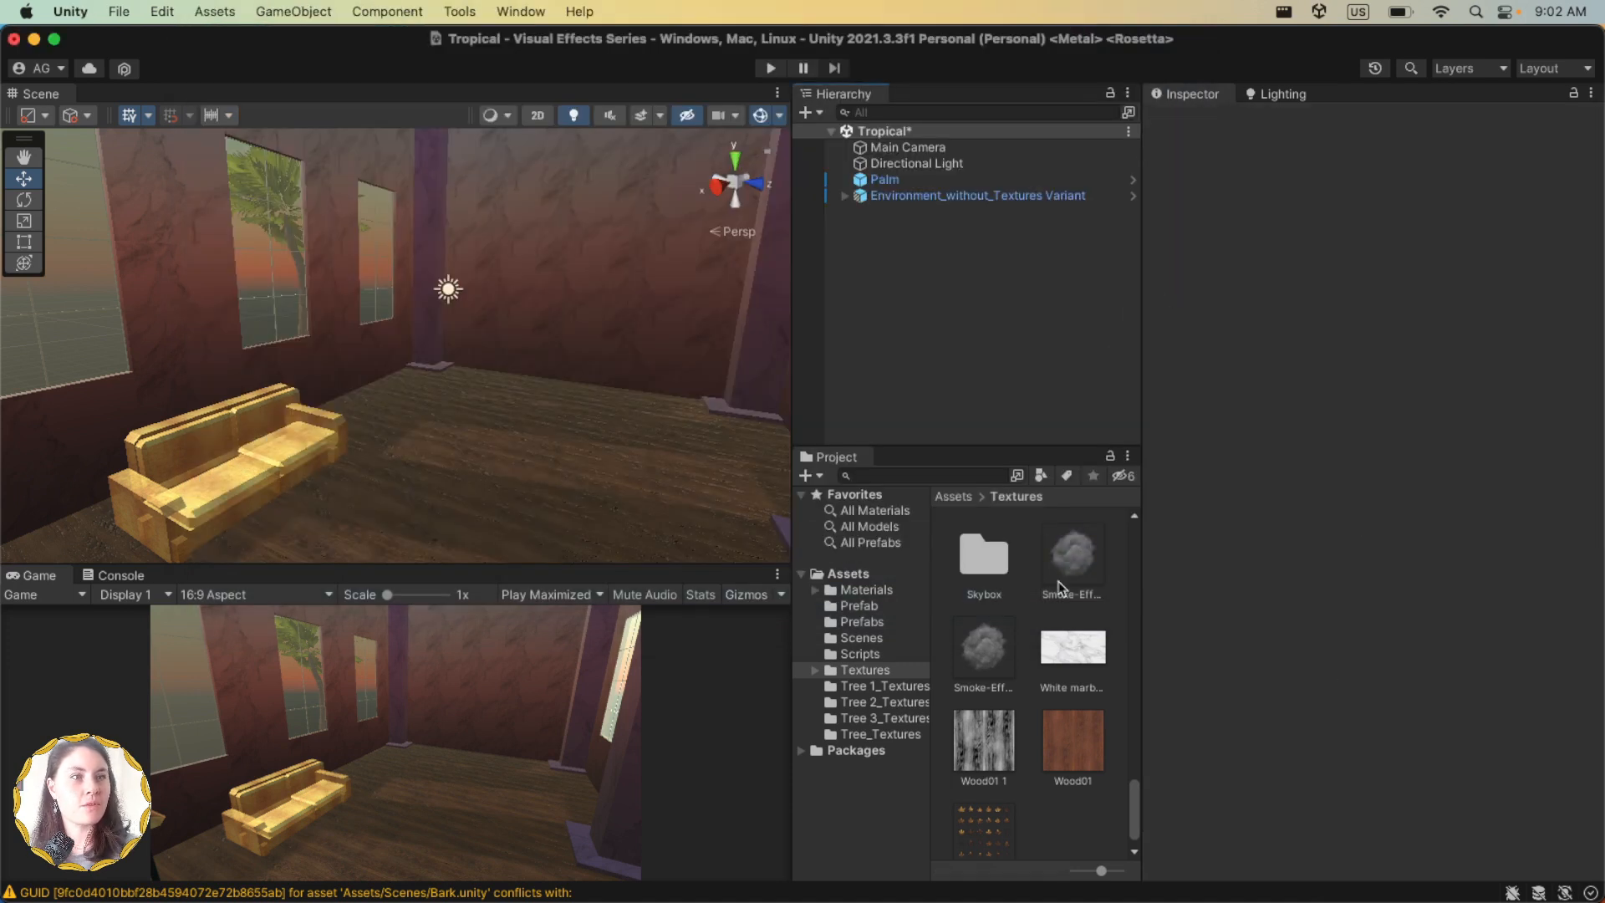
click(866, 590)
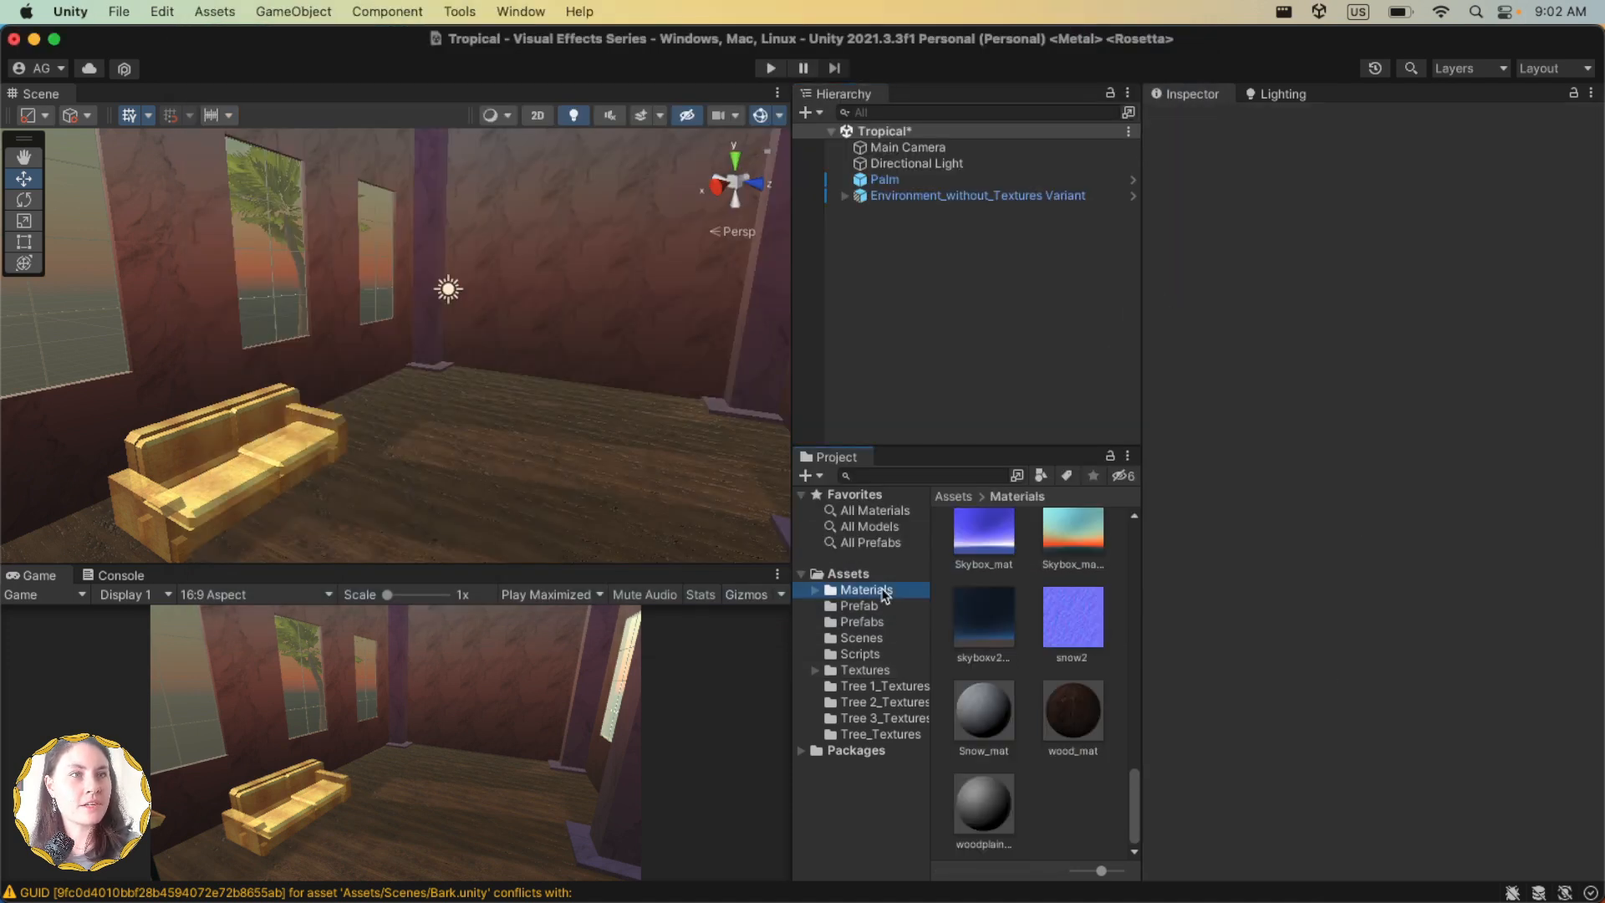
Step: Add a Particle System effect to the Tropical scene and name it Beam_of_Light_PS
right_click(932, 256)
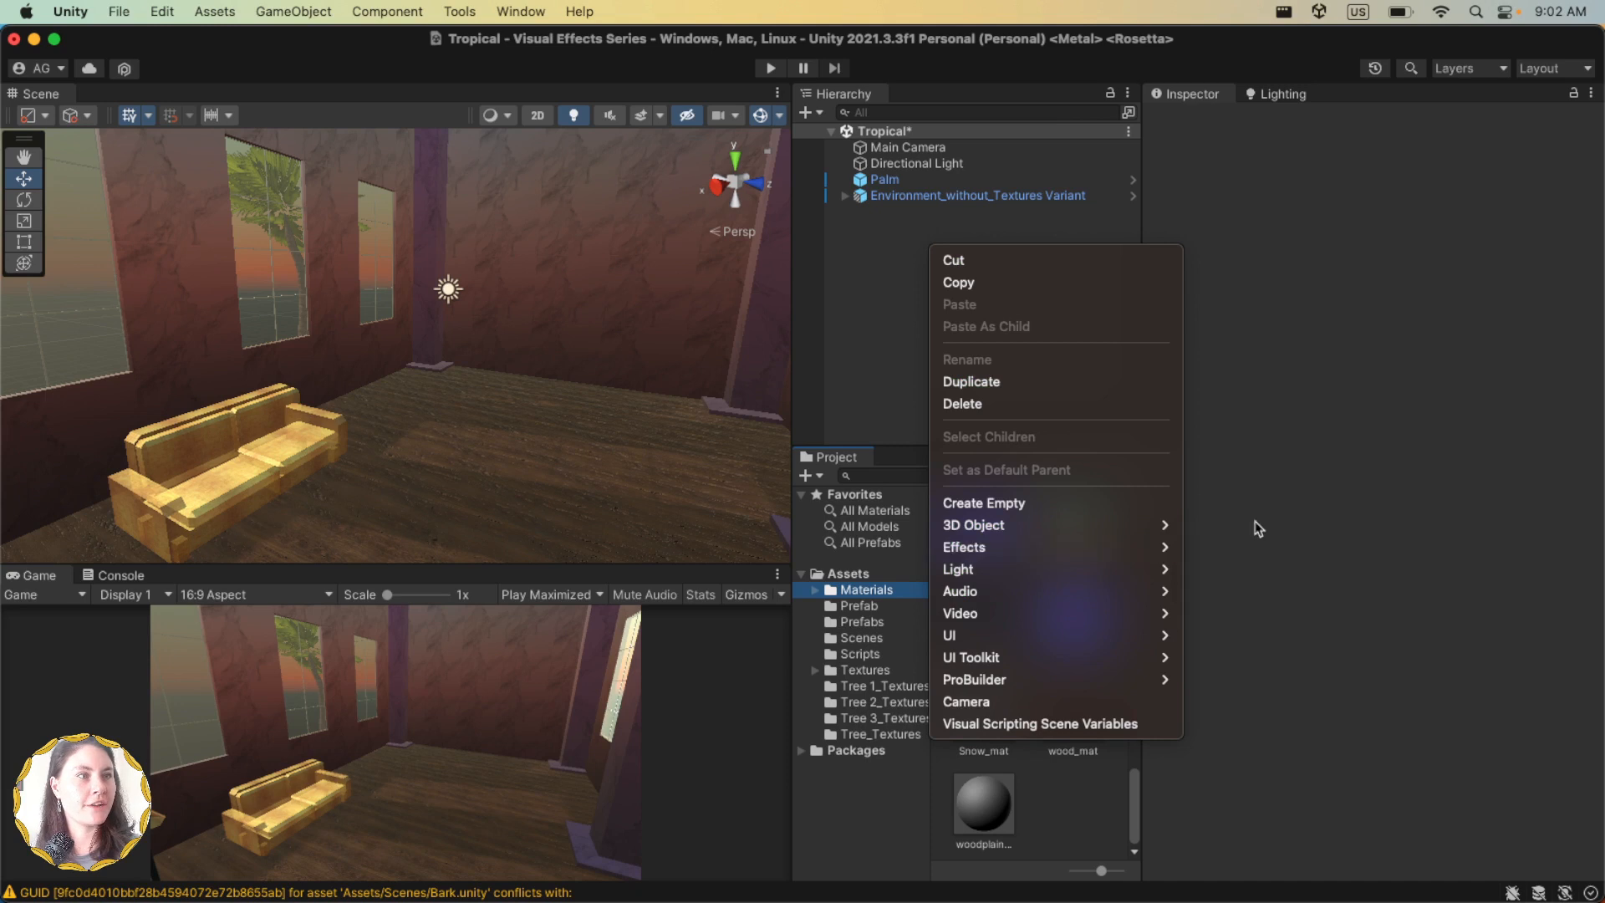
mouse_move(1035, 547)
click(1220, 544)
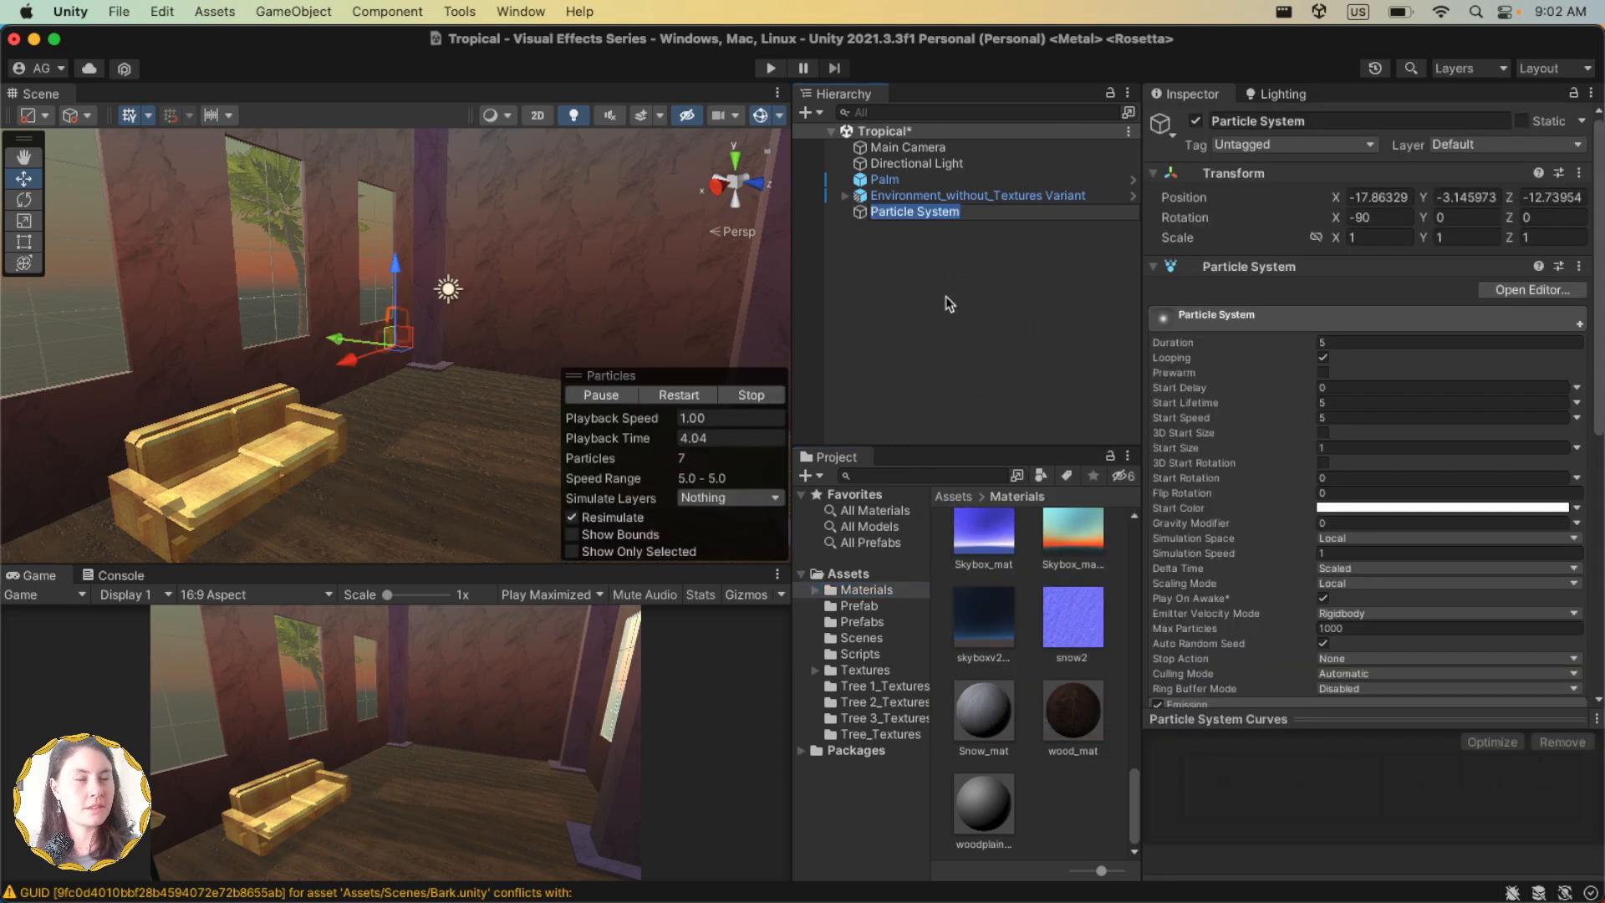
text(Beam_of_Light)
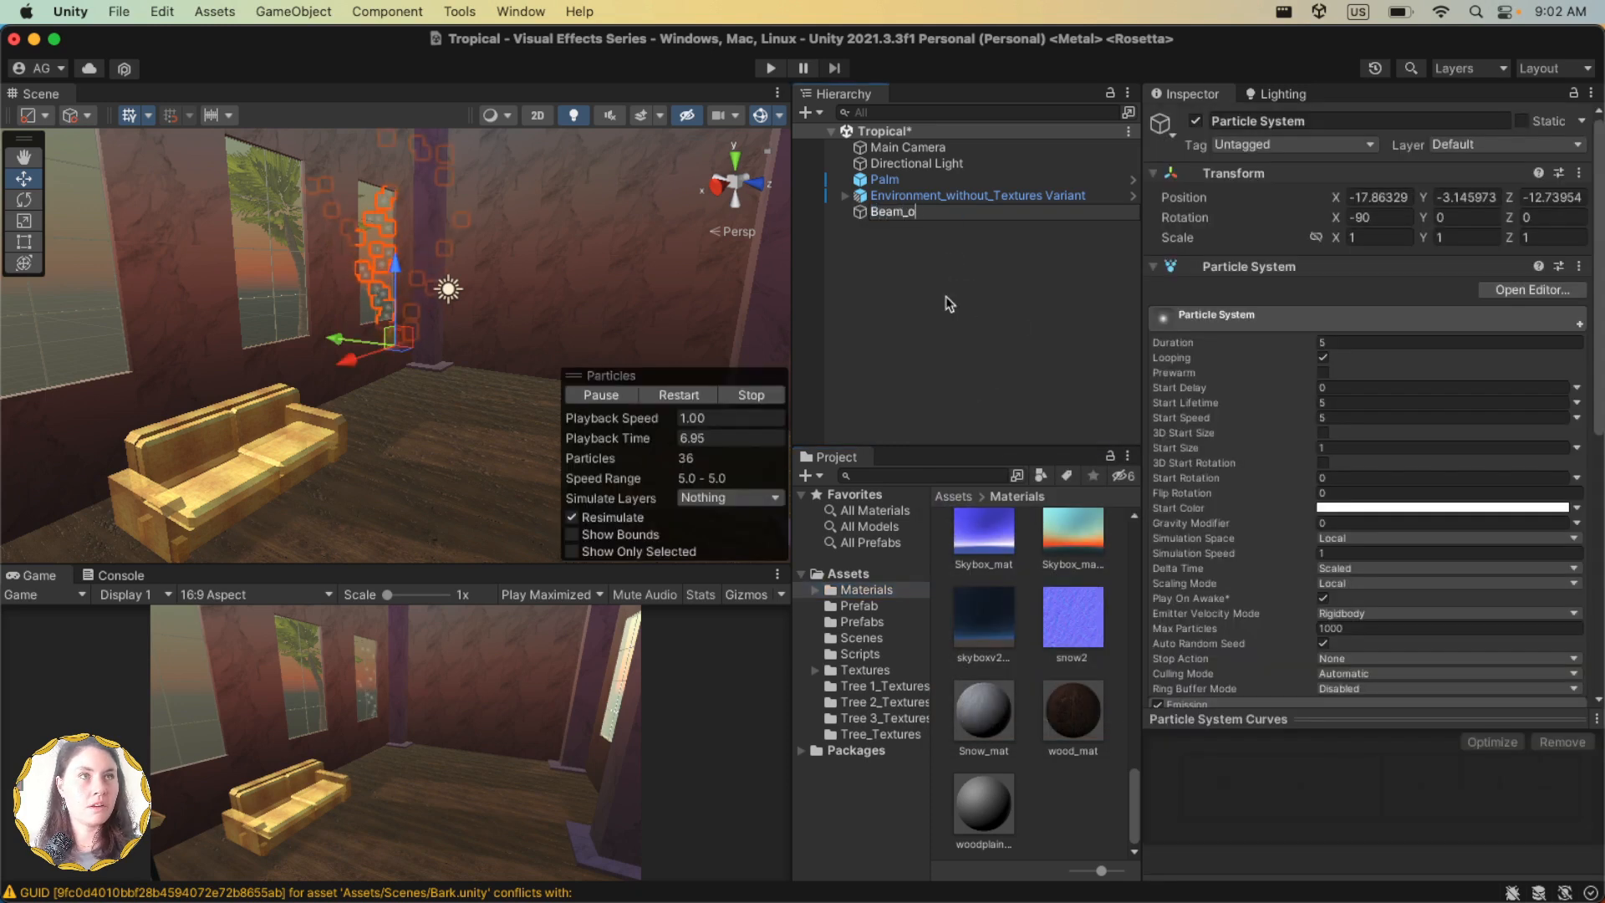
text(_PS)
key(Return)
Step: Set the X rotation of Beam_of_Light_PS to 0
scroll(1002, 606, up, 5)
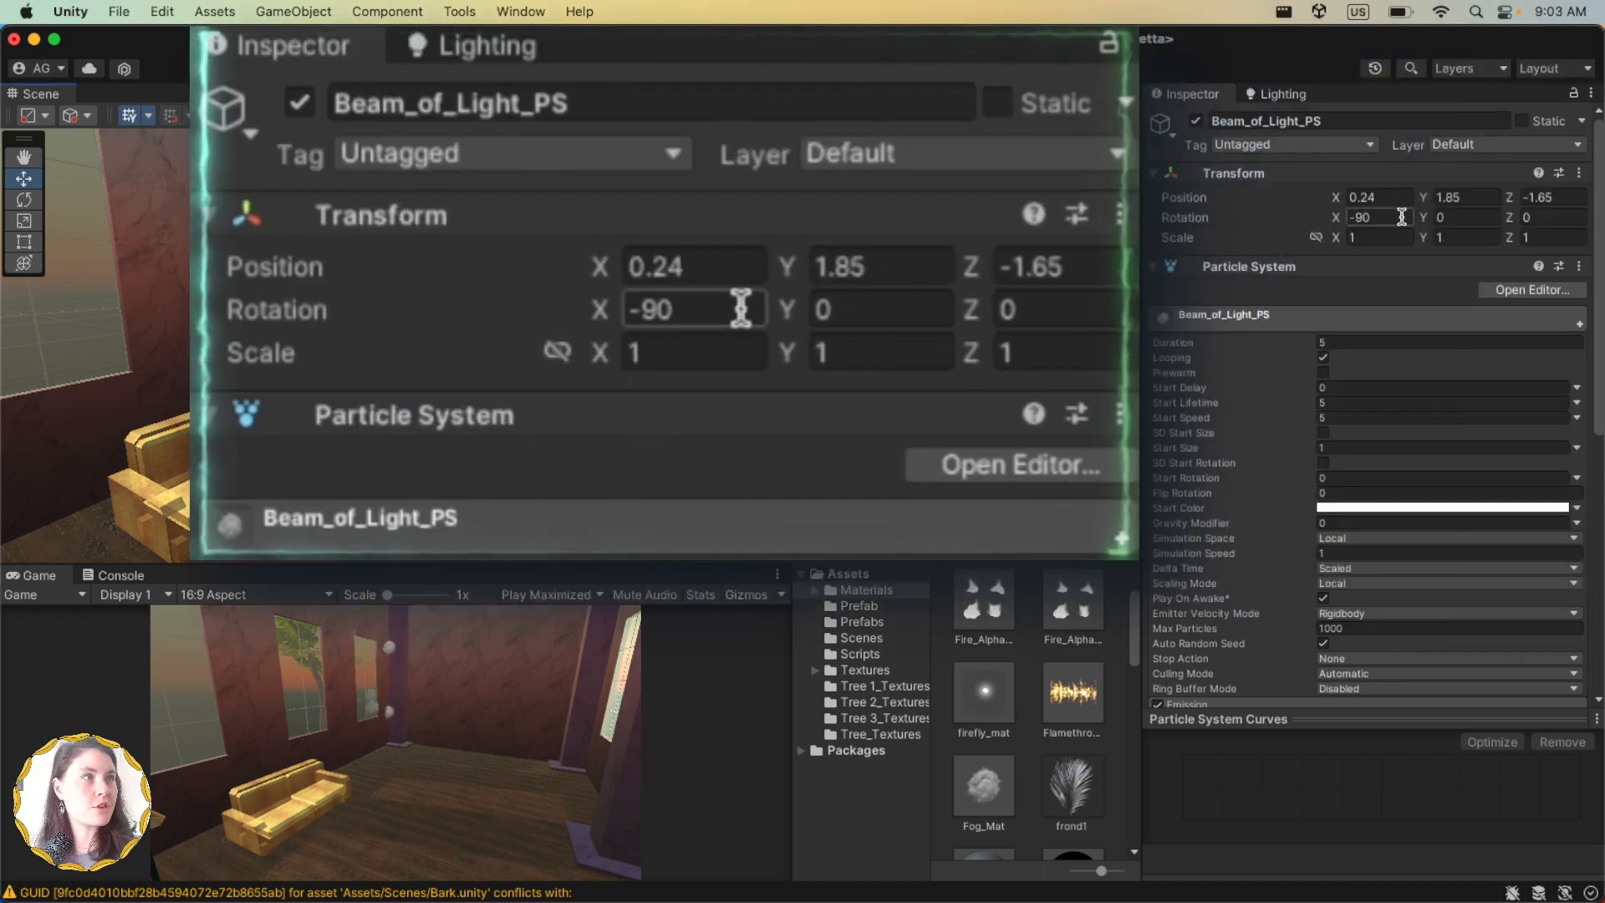
click(1402, 218)
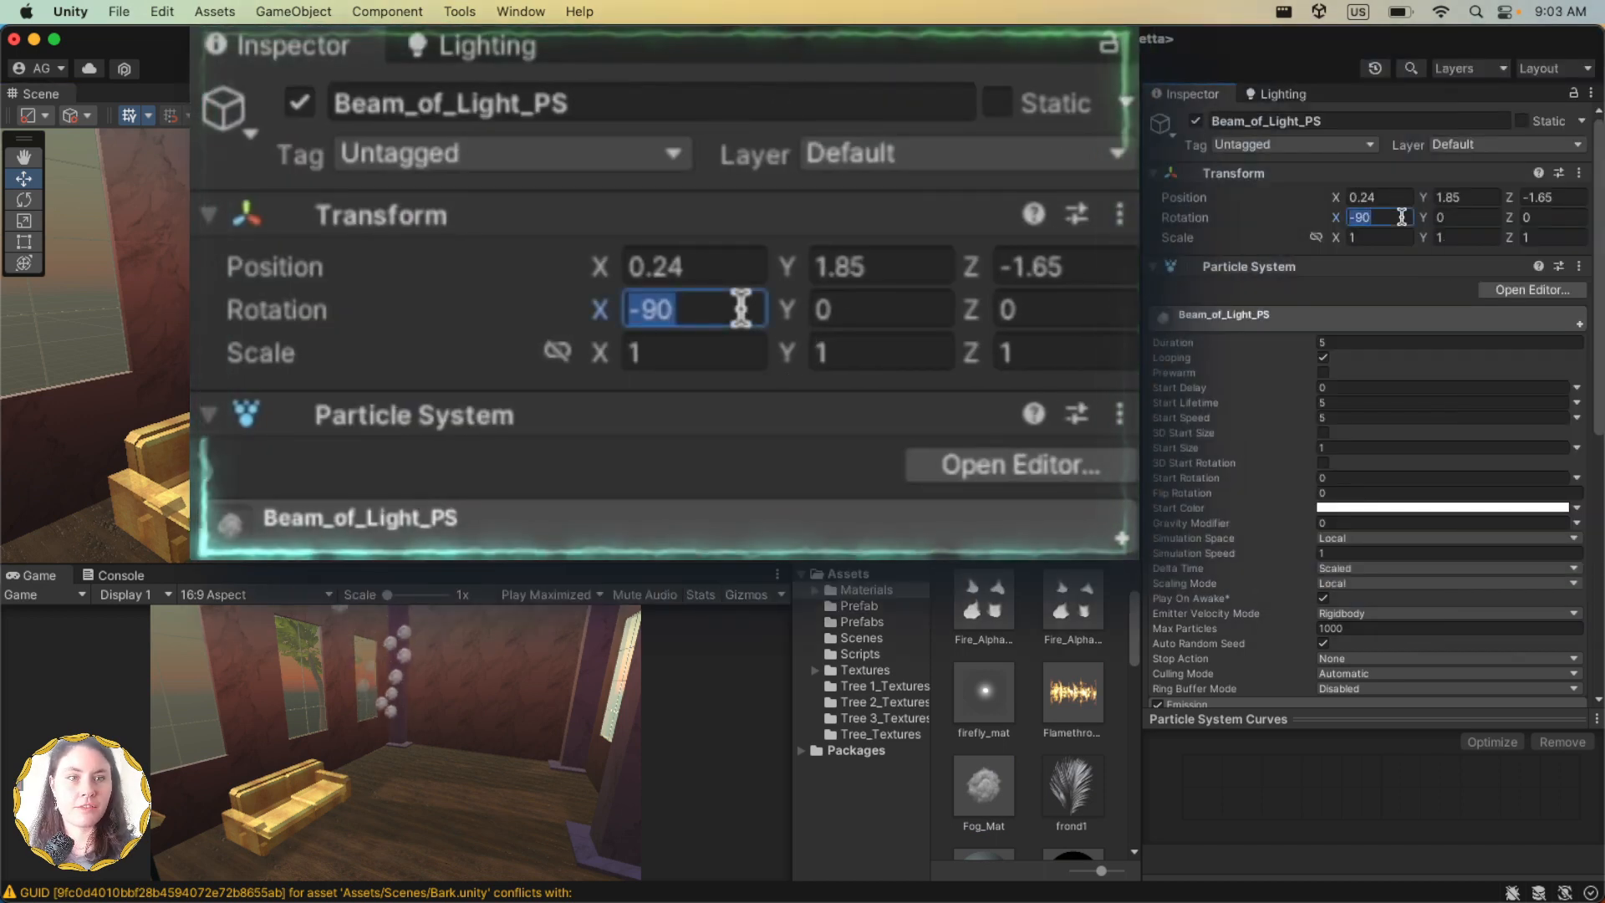
text(0)
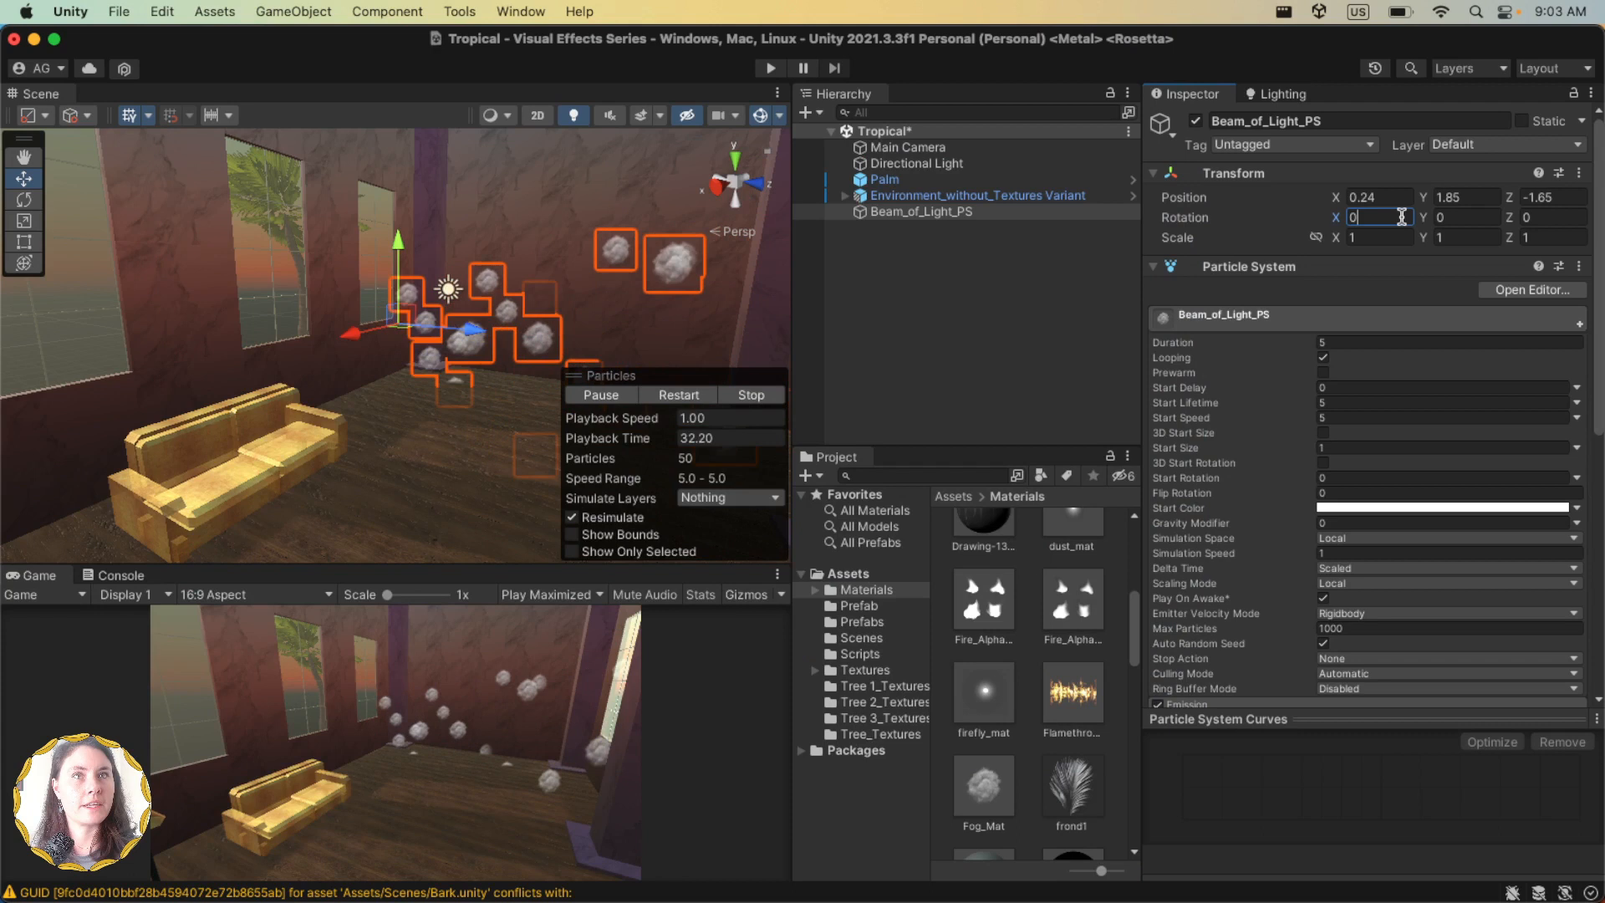
Step: Set the particle system's duration to 6 and enable Prewarm
click(1360, 341)
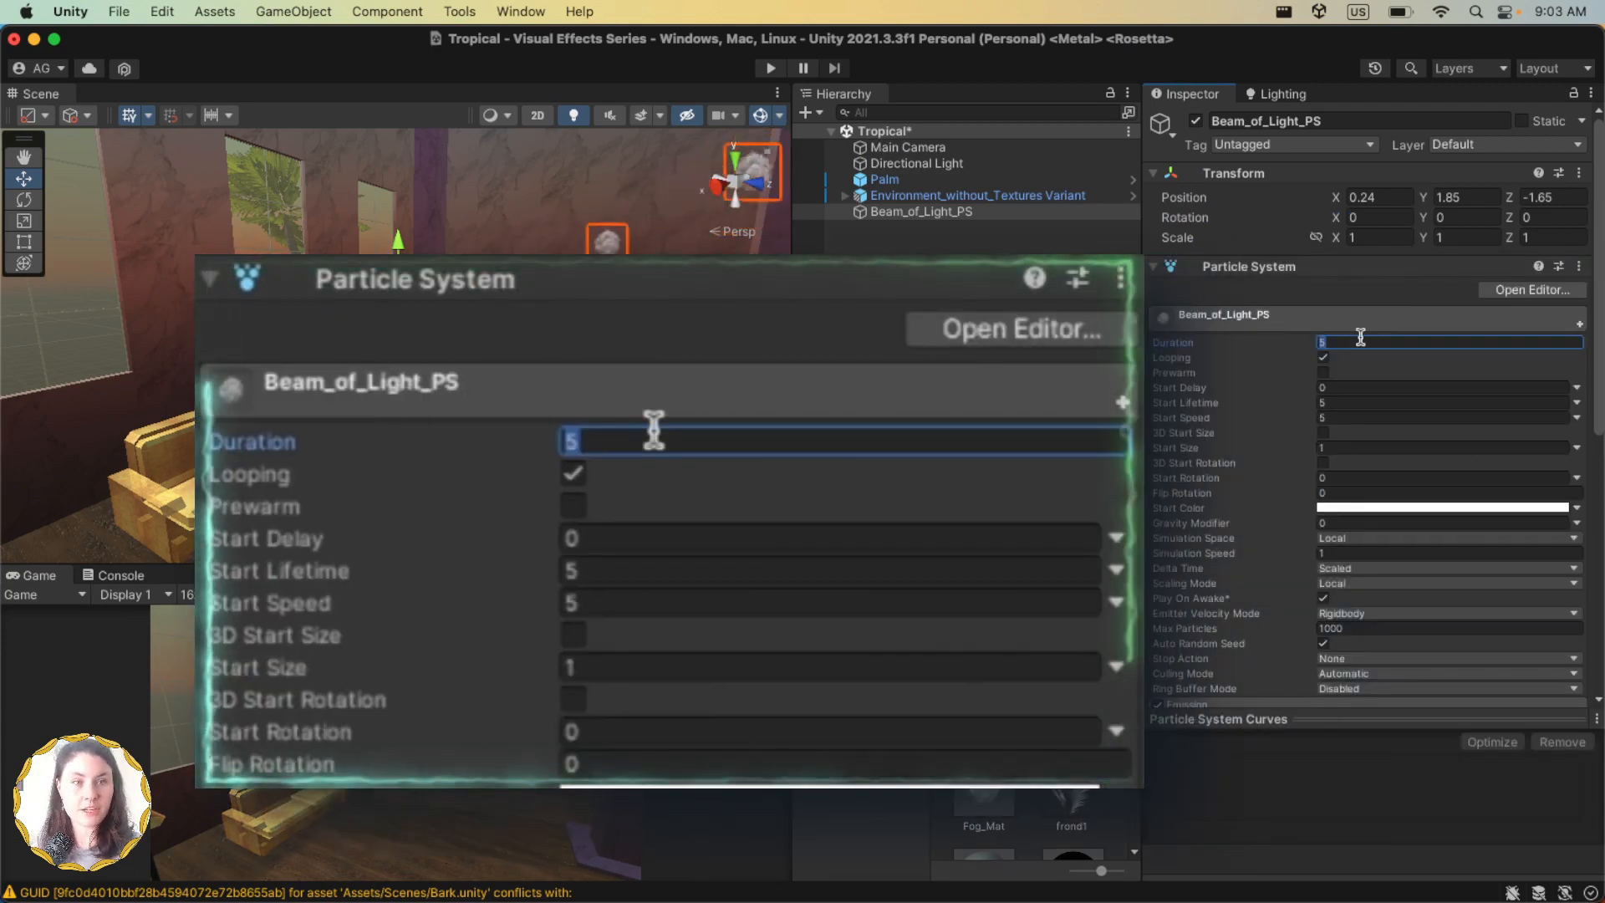
text(6)
click(1323, 373)
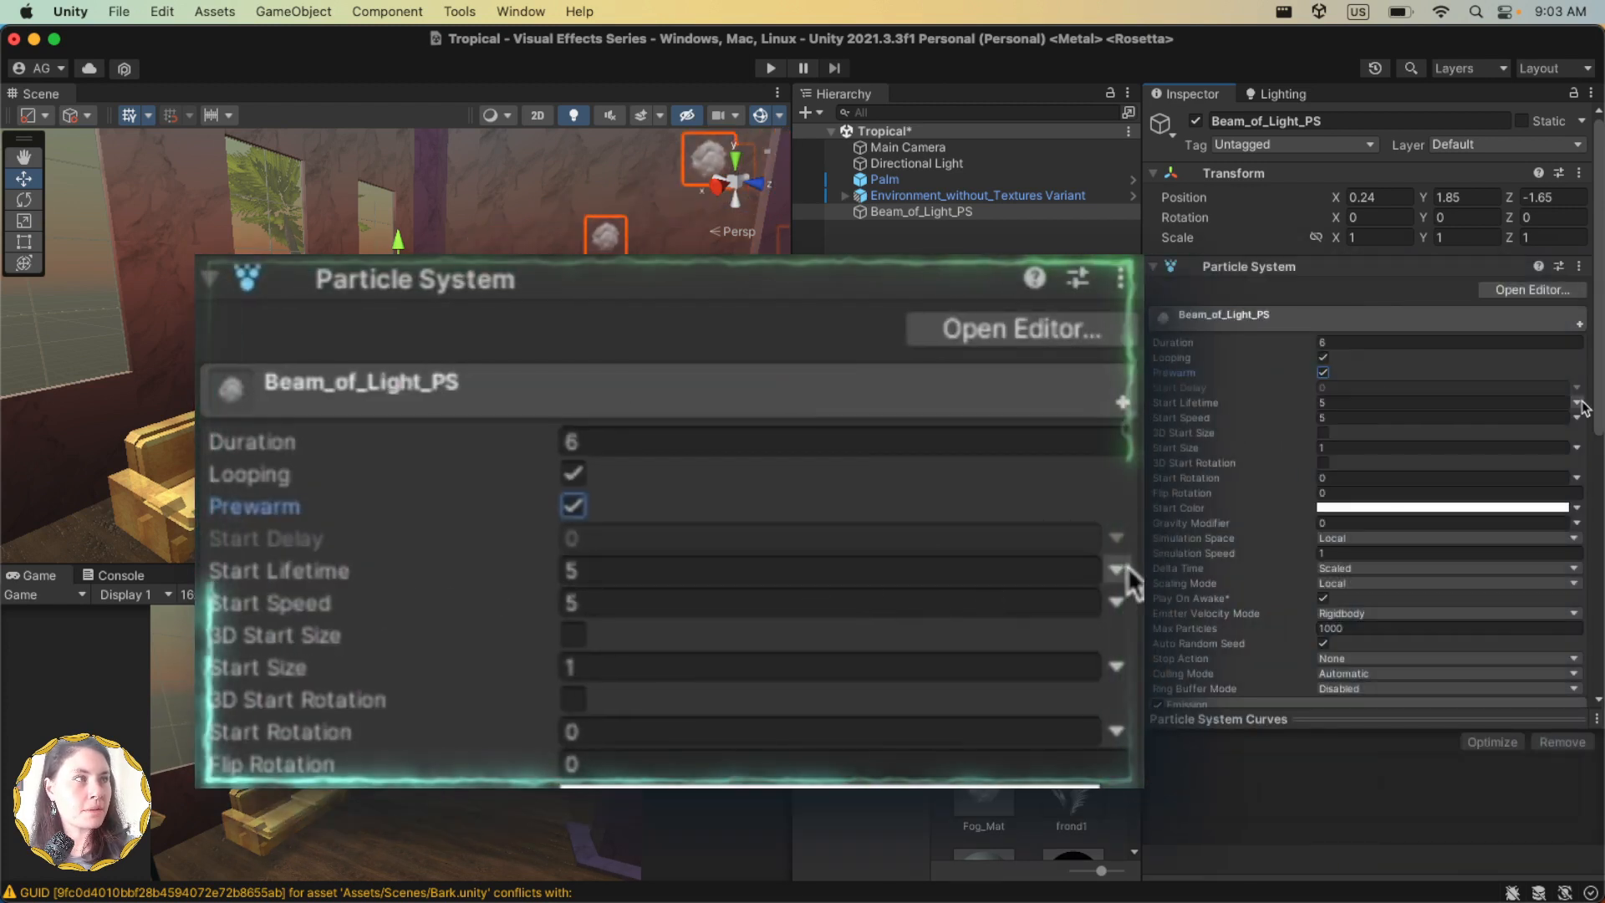
Step: Make the particles' Start Lifetime random between two constants, 100 and 150
click(1577, 403)
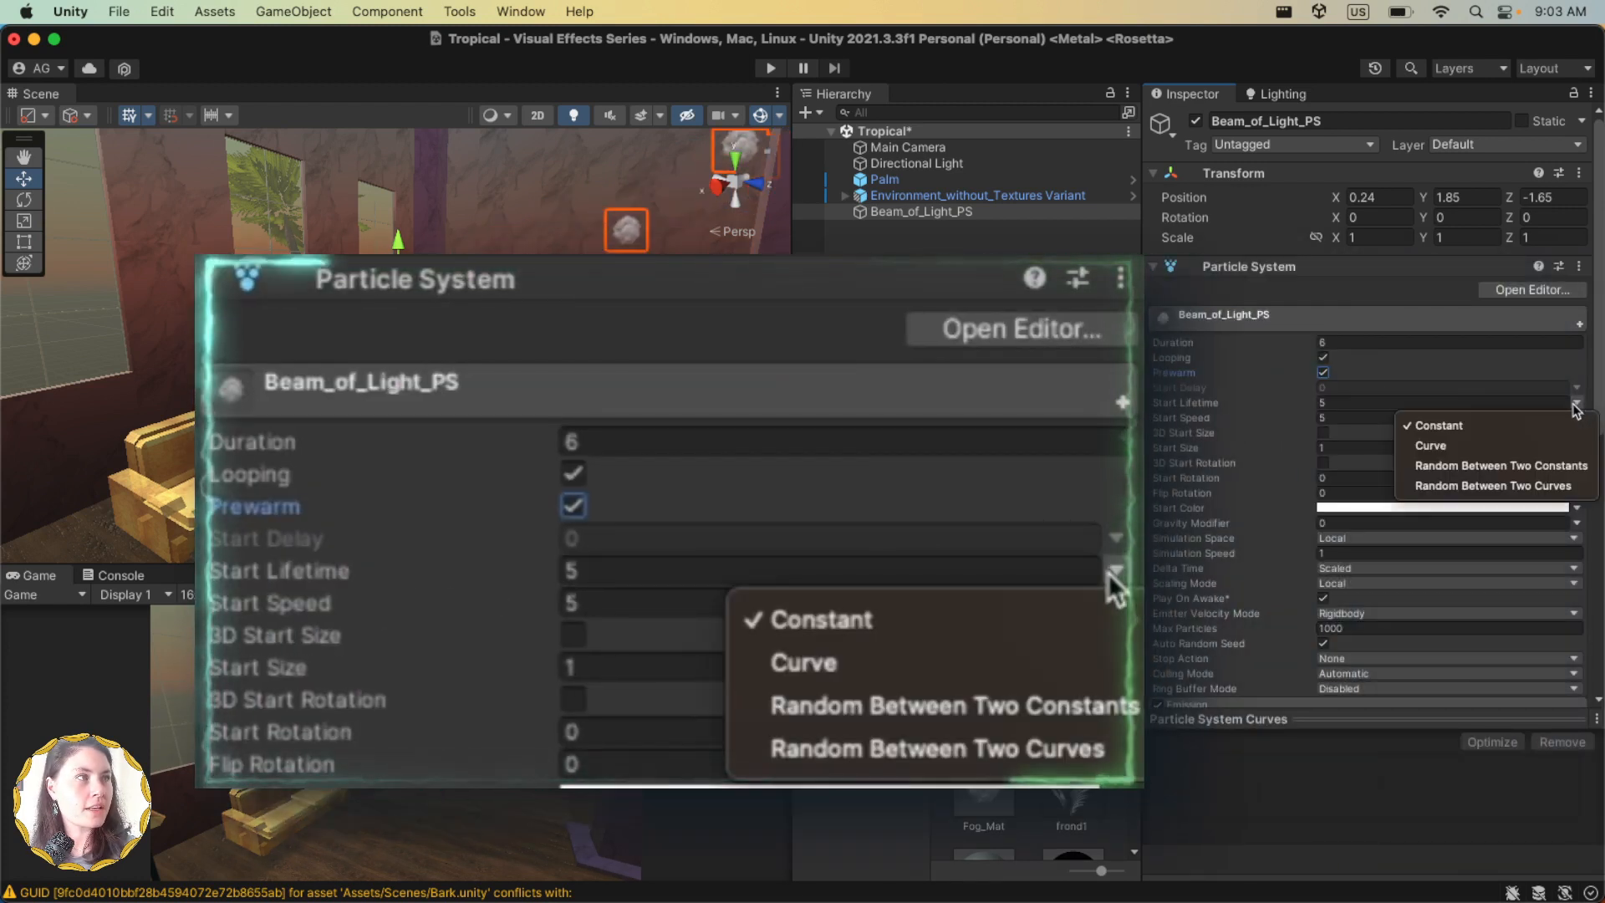
click(1471, 466)
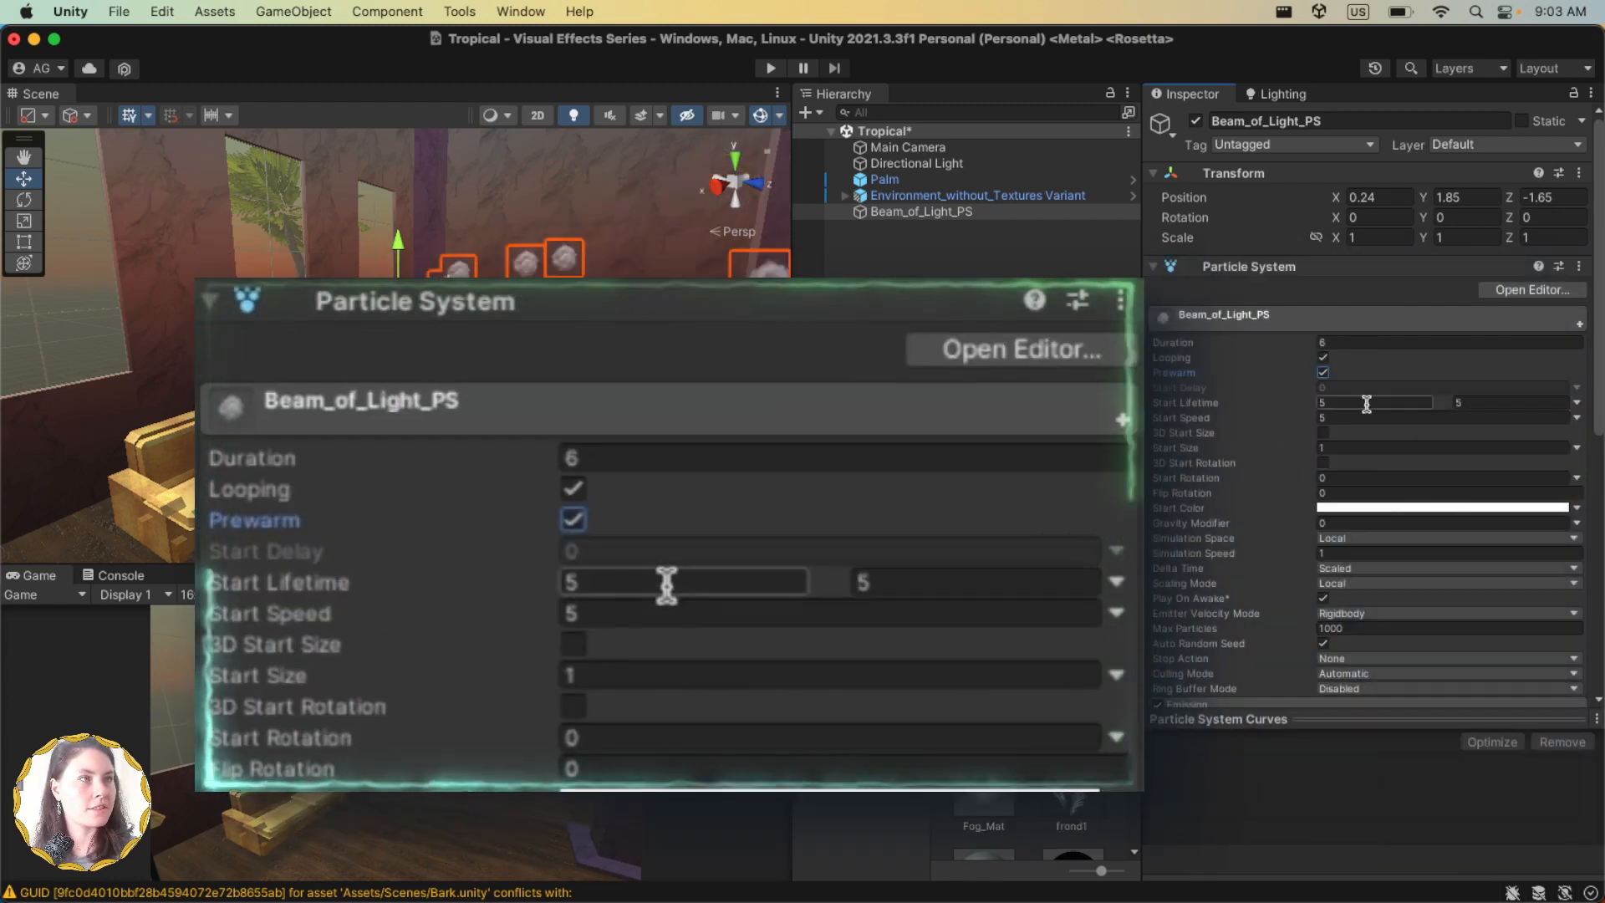
scroll(468, 309, down, 10)
scroll(480, 311, up, 3)
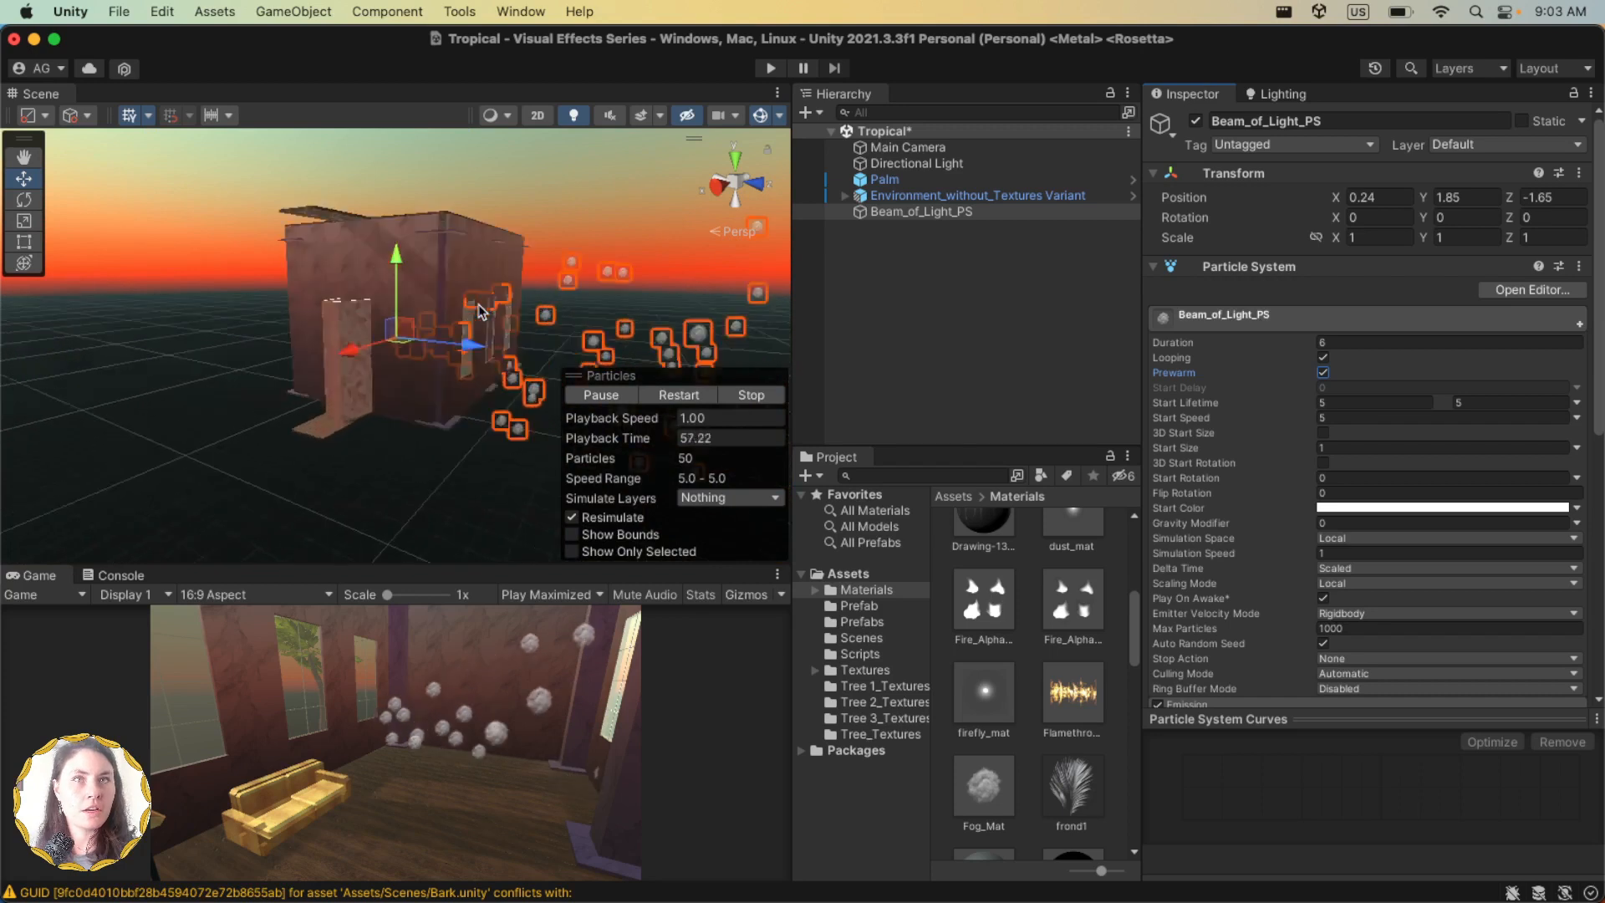
scroll(480, 312, up, 6)
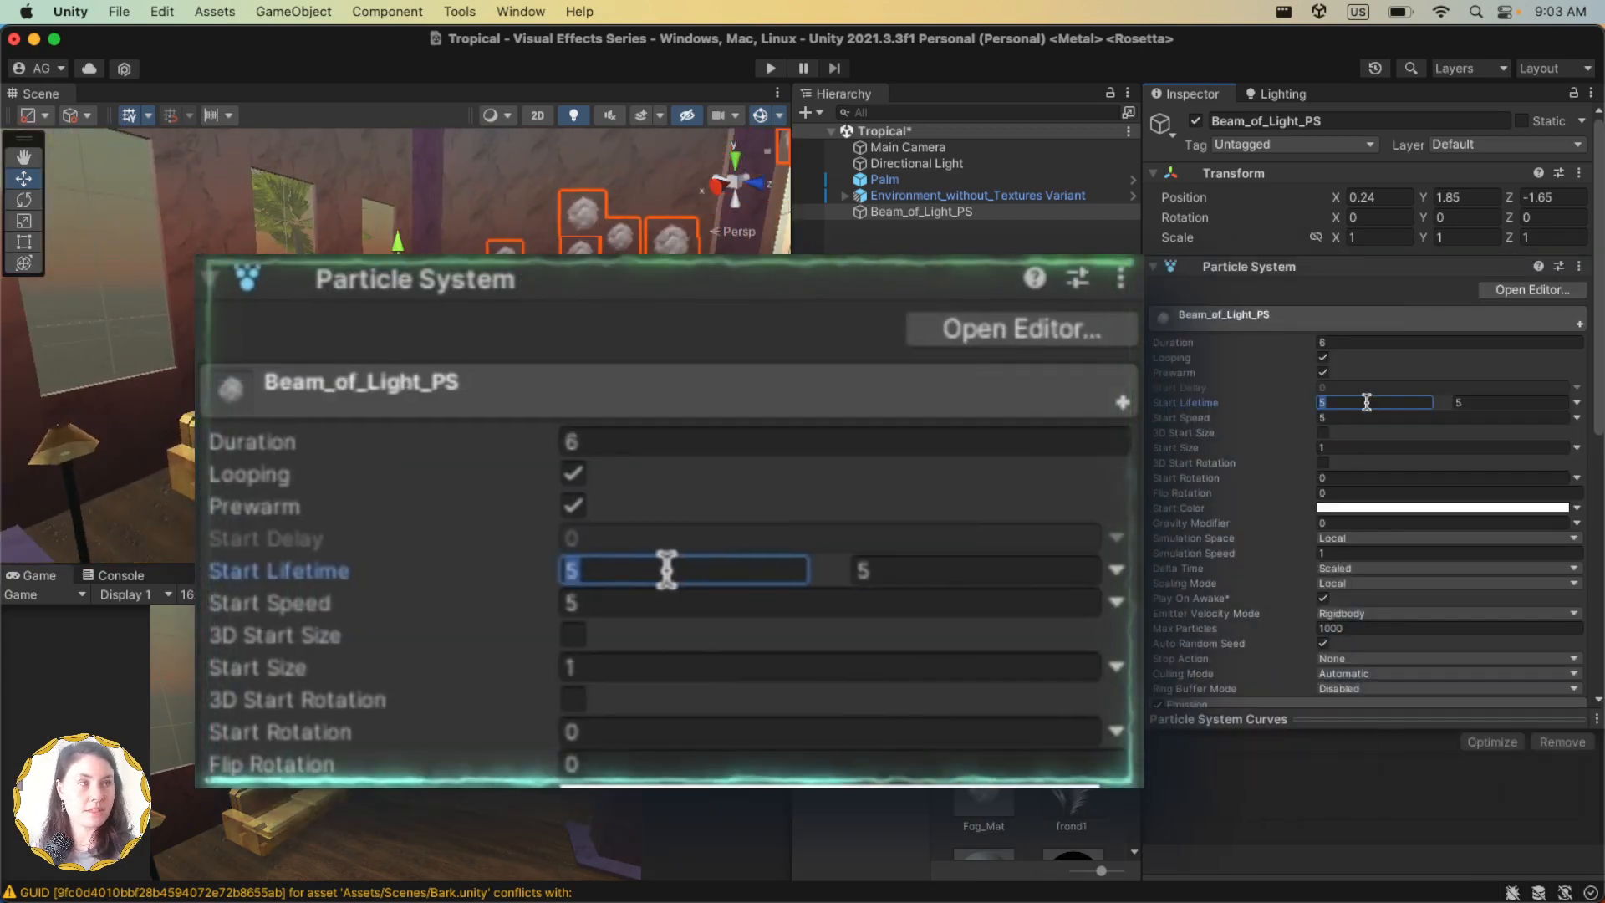
text(10)
key(Tab)
click(1366, 402)
text(0)
key(Tab)
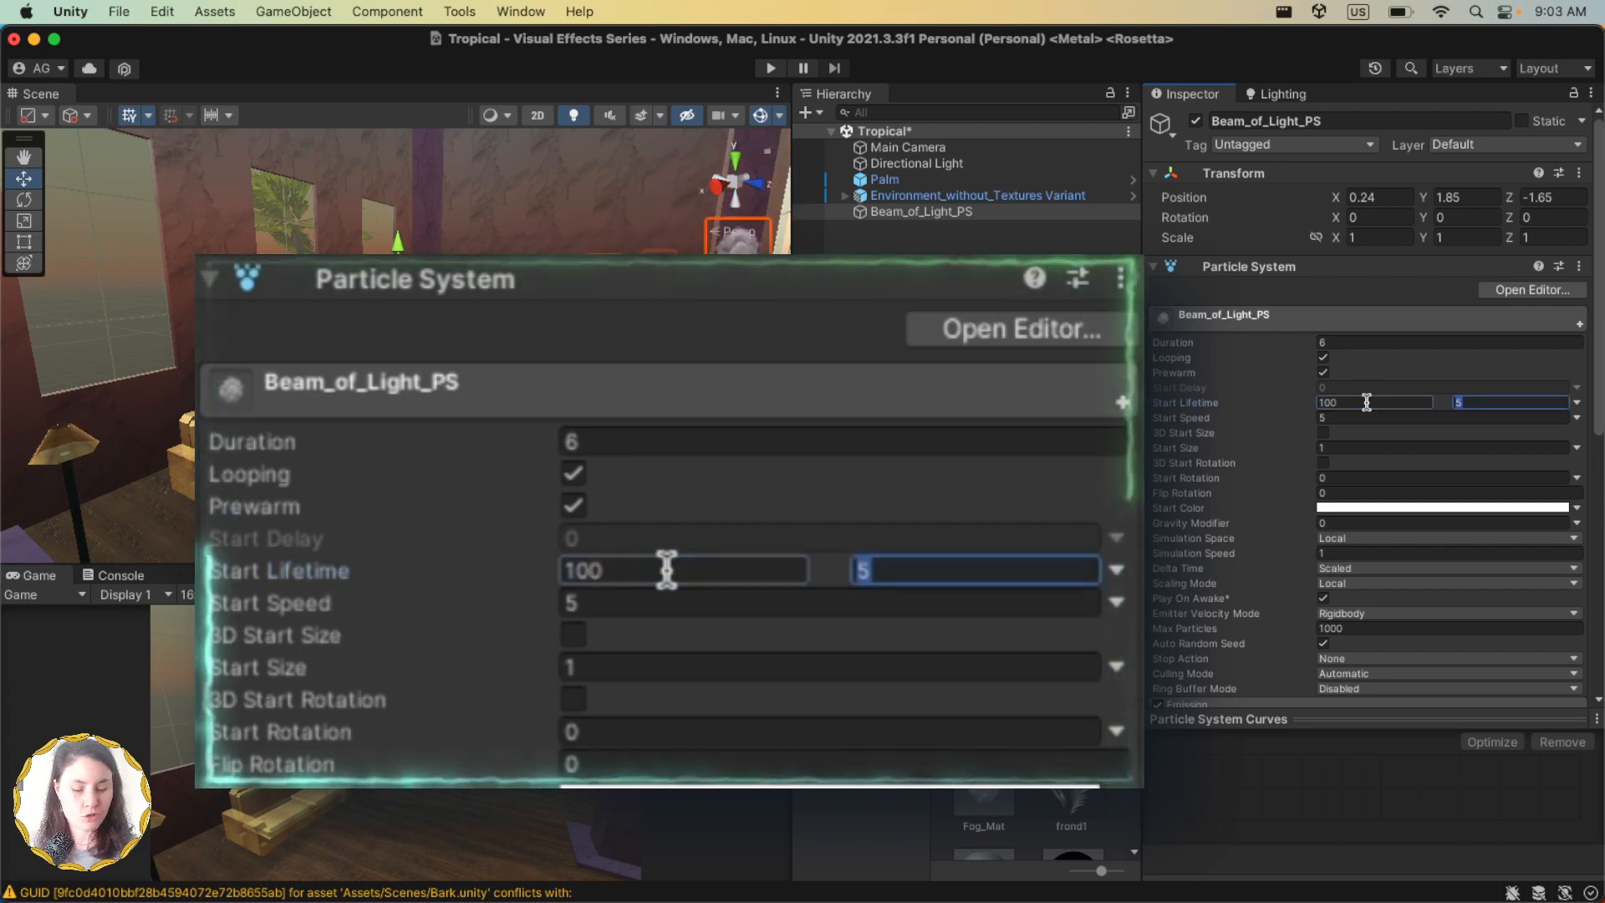
text(150)
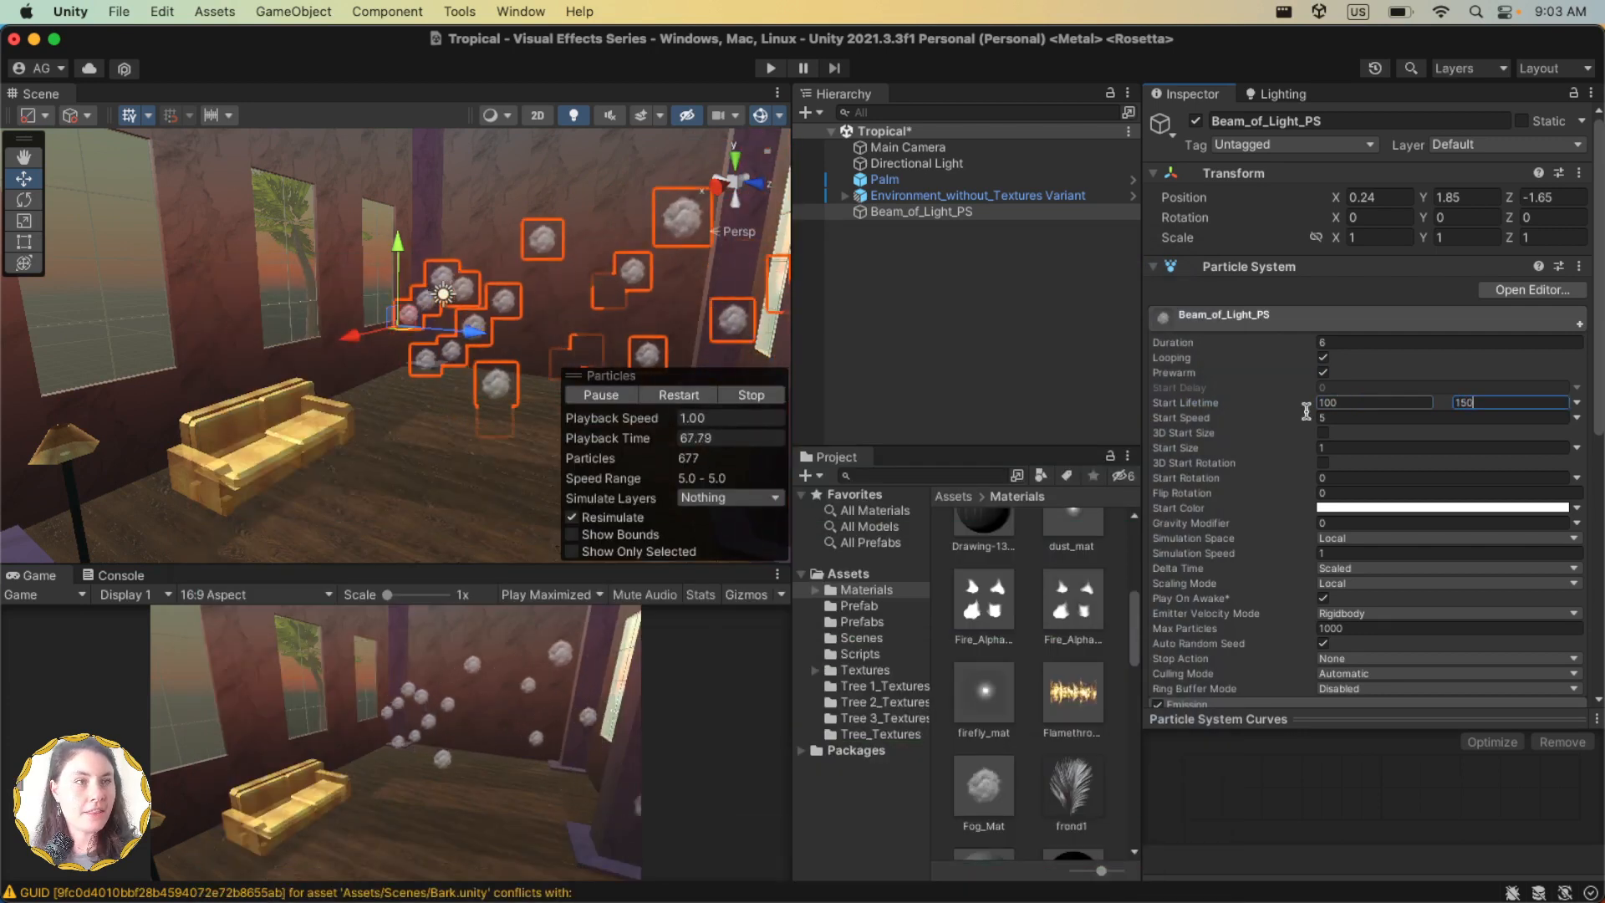
Step: Make the particles' Start Speed random between two constants, 0.01 and 0.05
click(1576, 417)
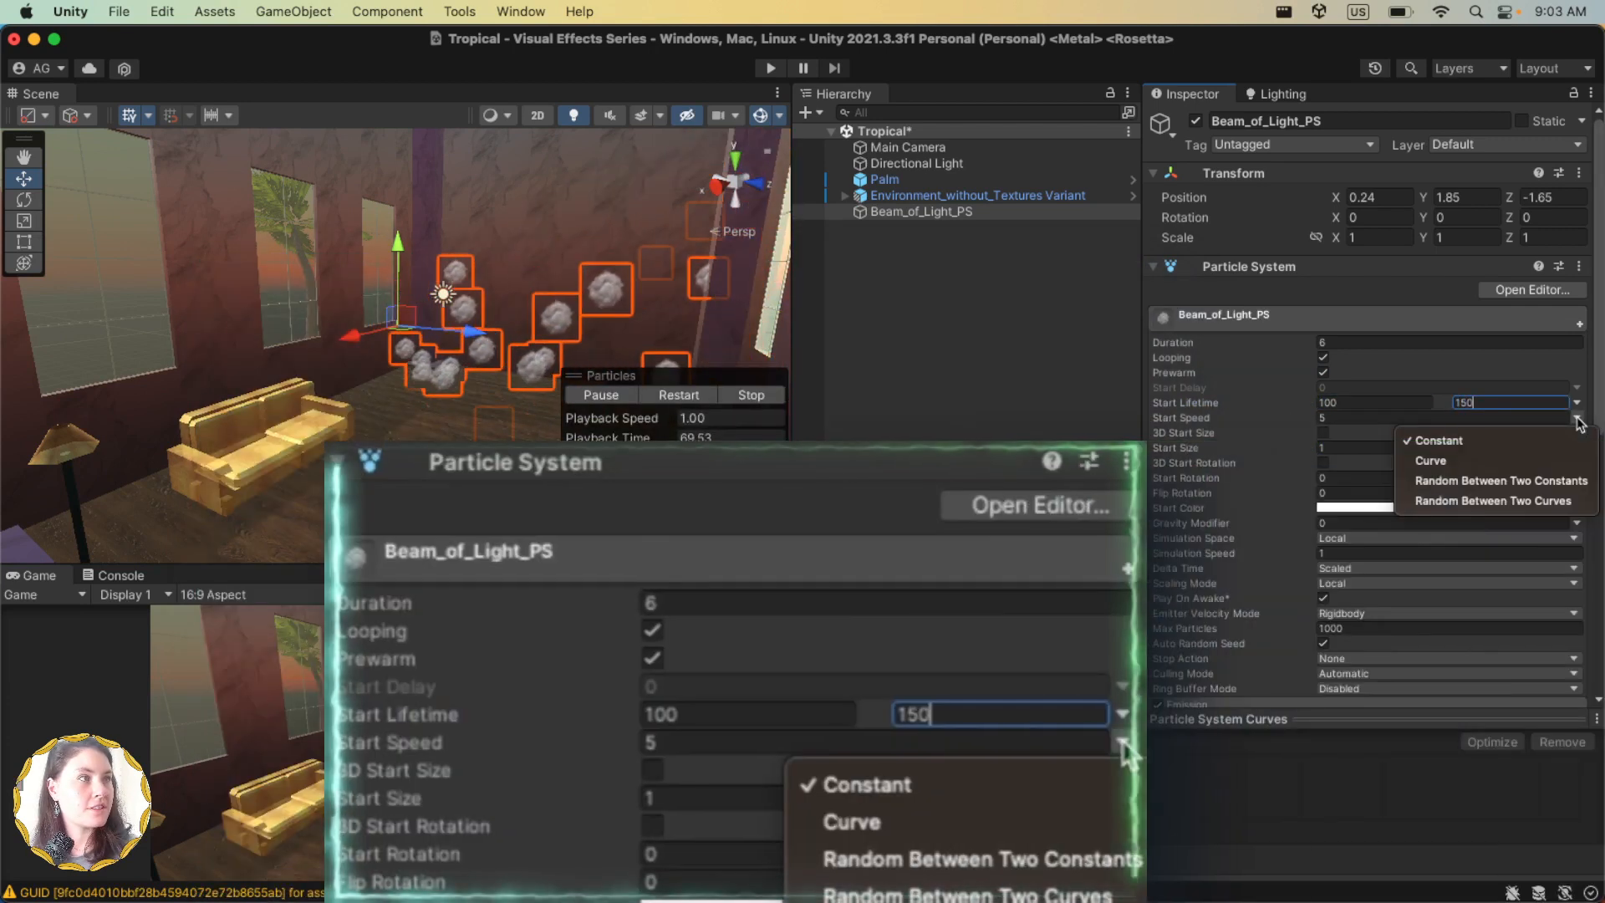
click(1501, 480)
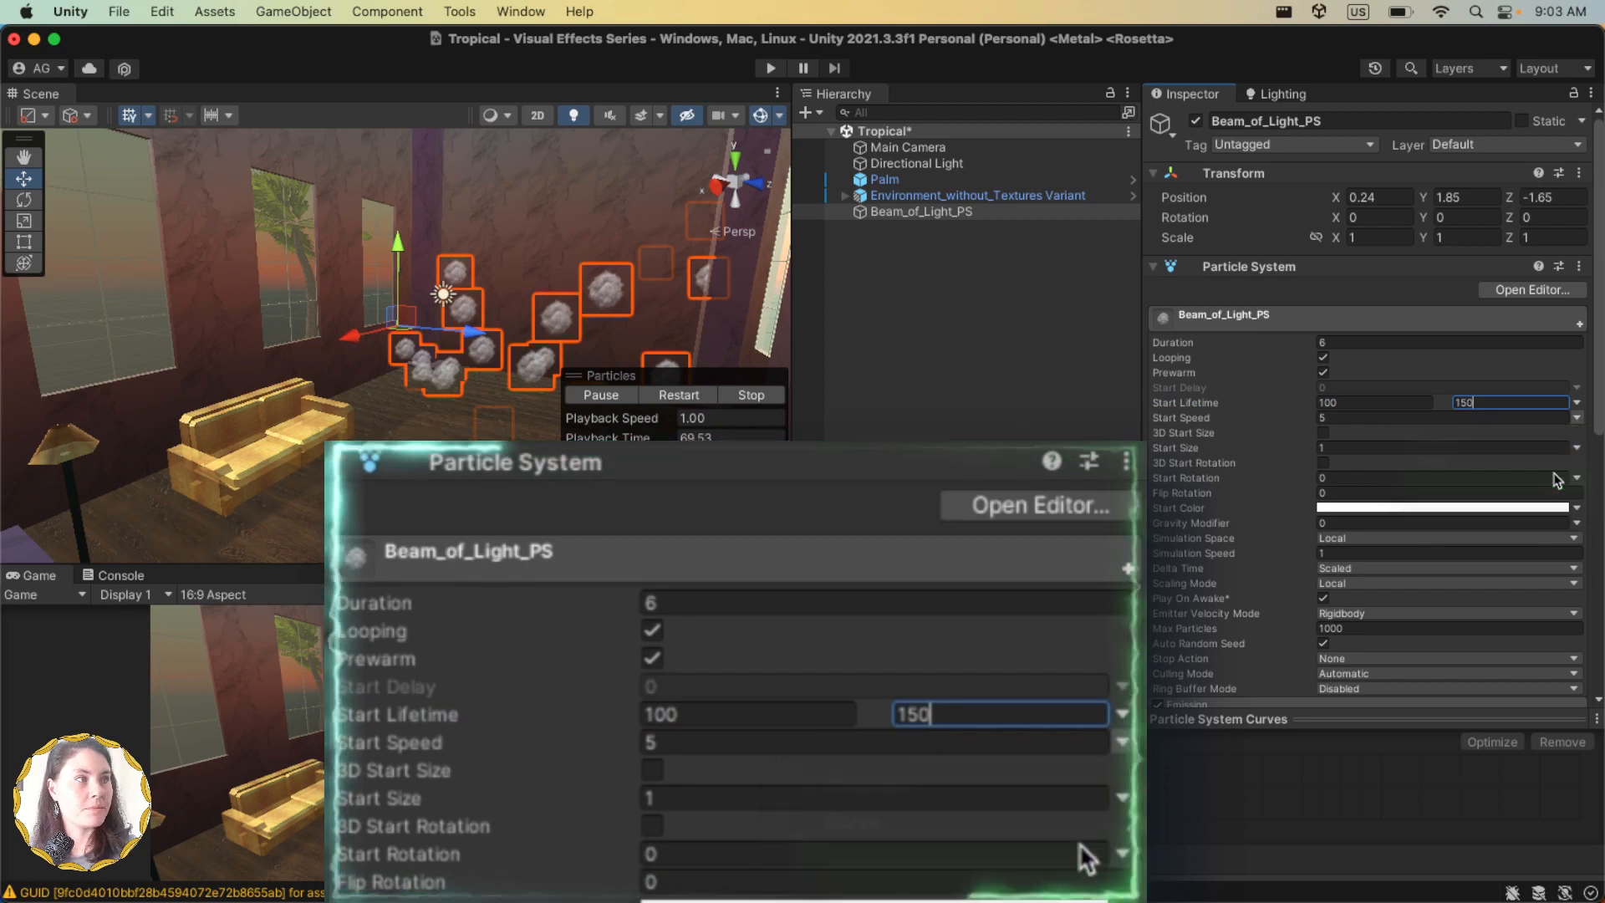
click(1379, 416)
text(0)
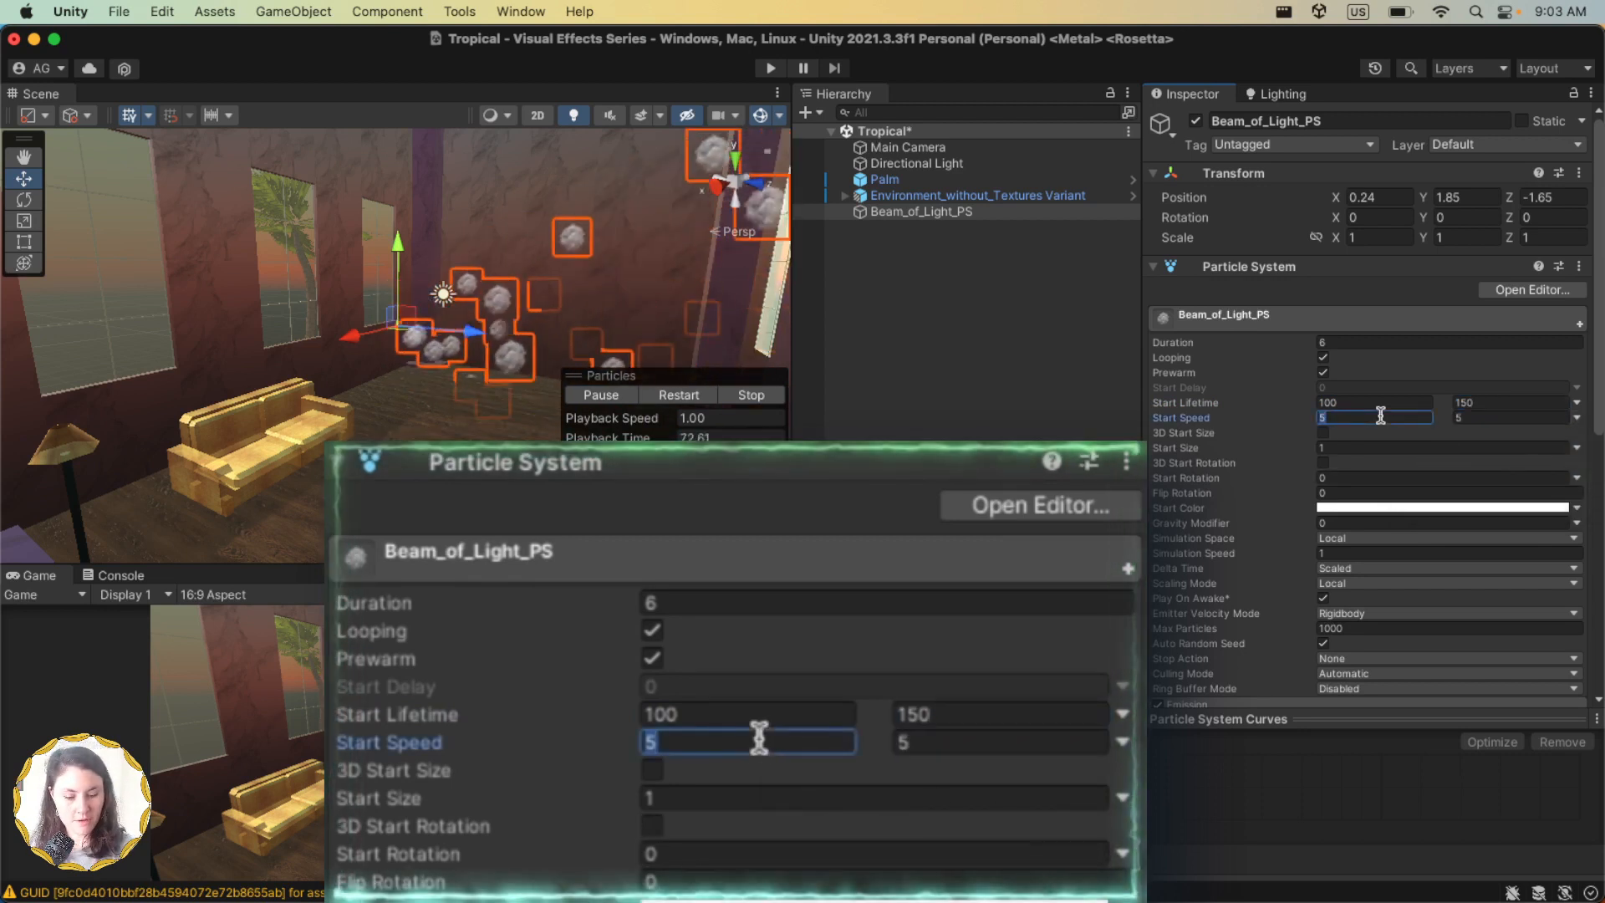
text(.01)
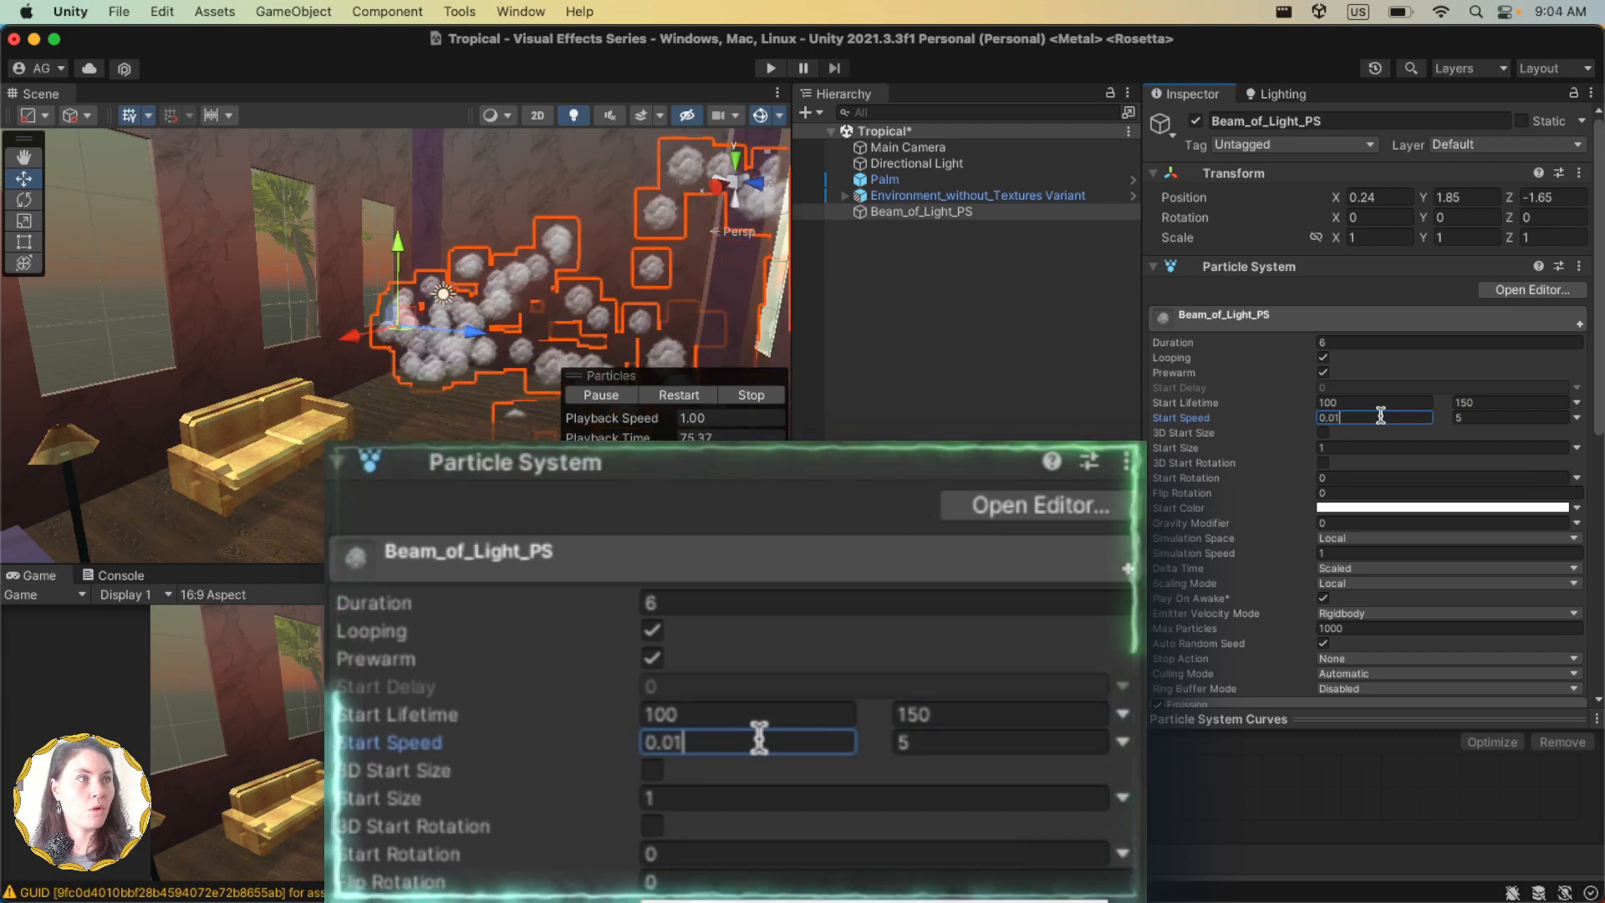
key(Tab)
text(0.05)
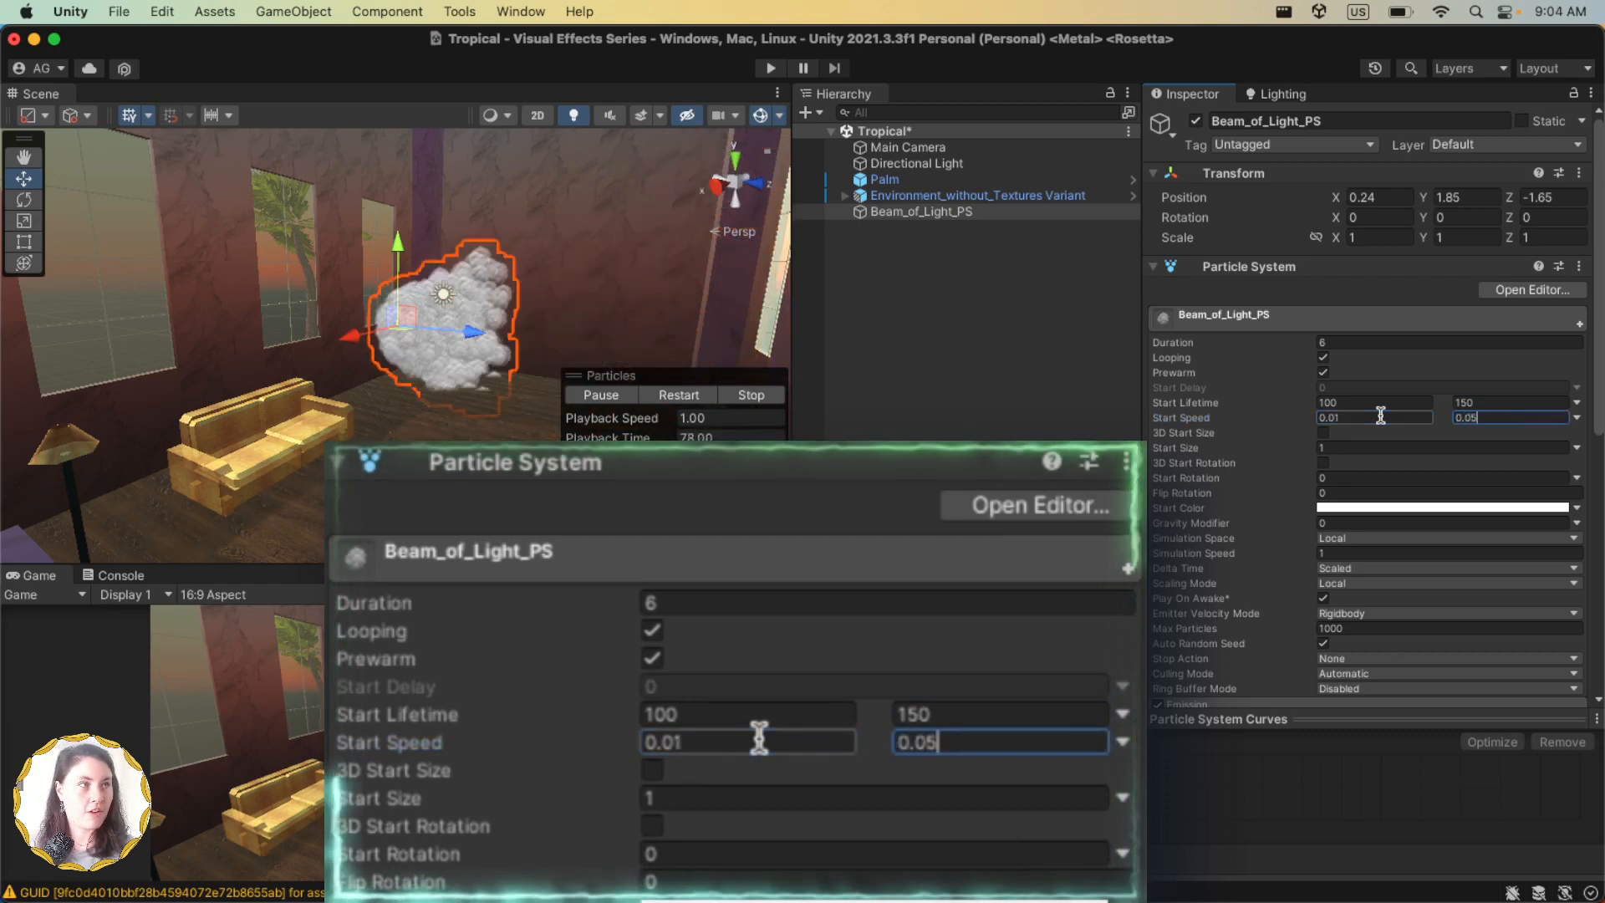
Step: Enable 3D Start Size and lower the alpha of the white Start Color so the particles are mostly transparent
click(1323, 433)
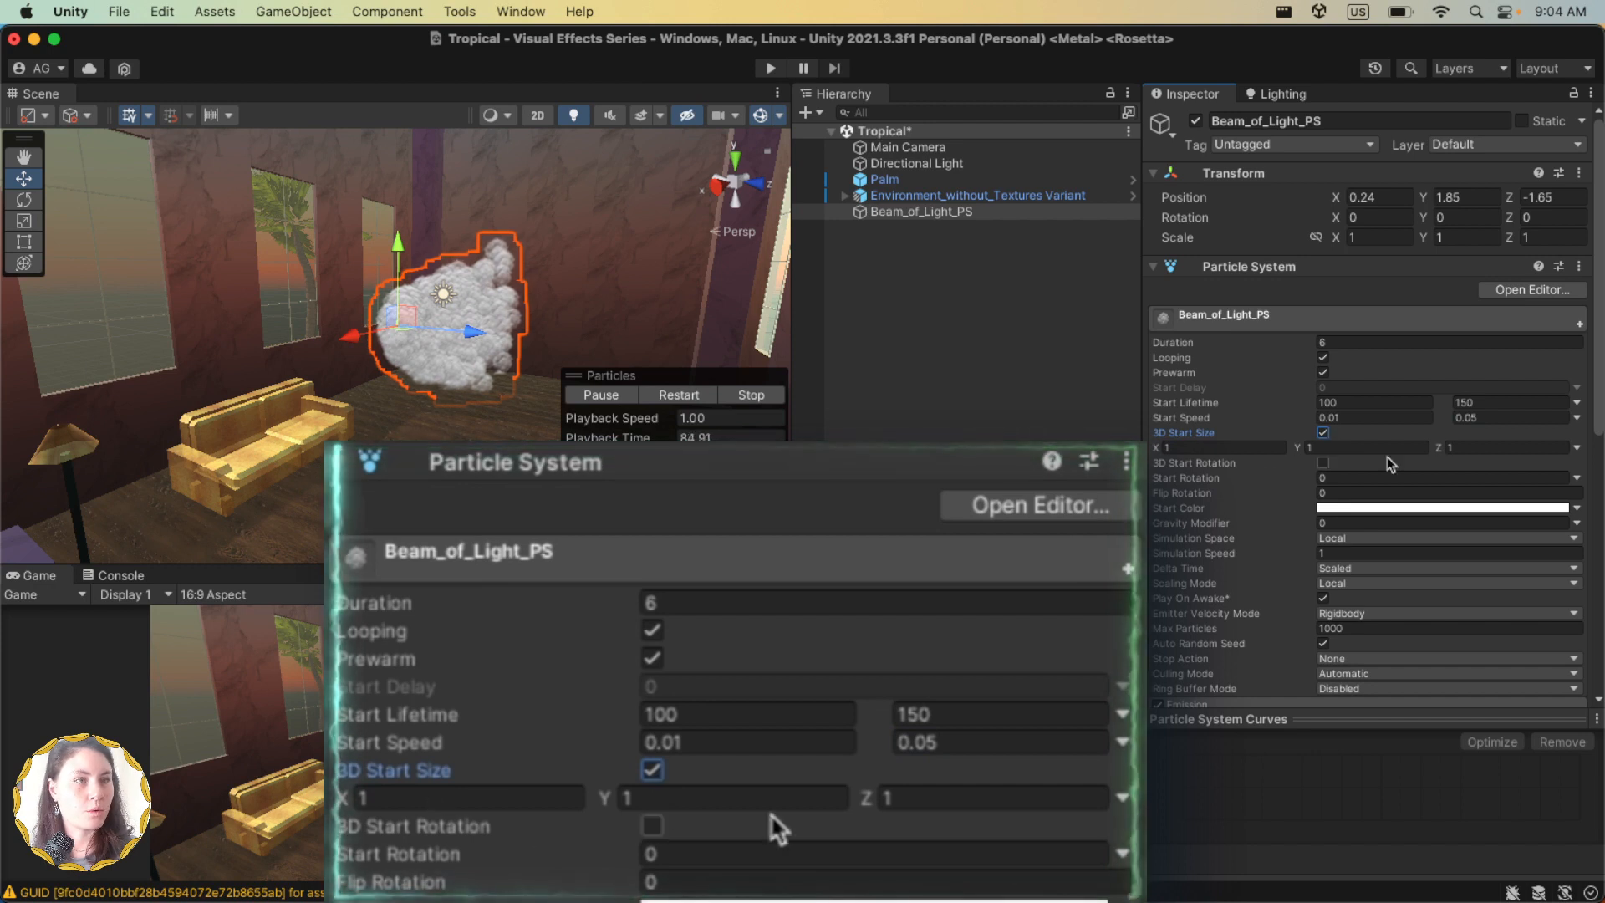
click(1421, 508)
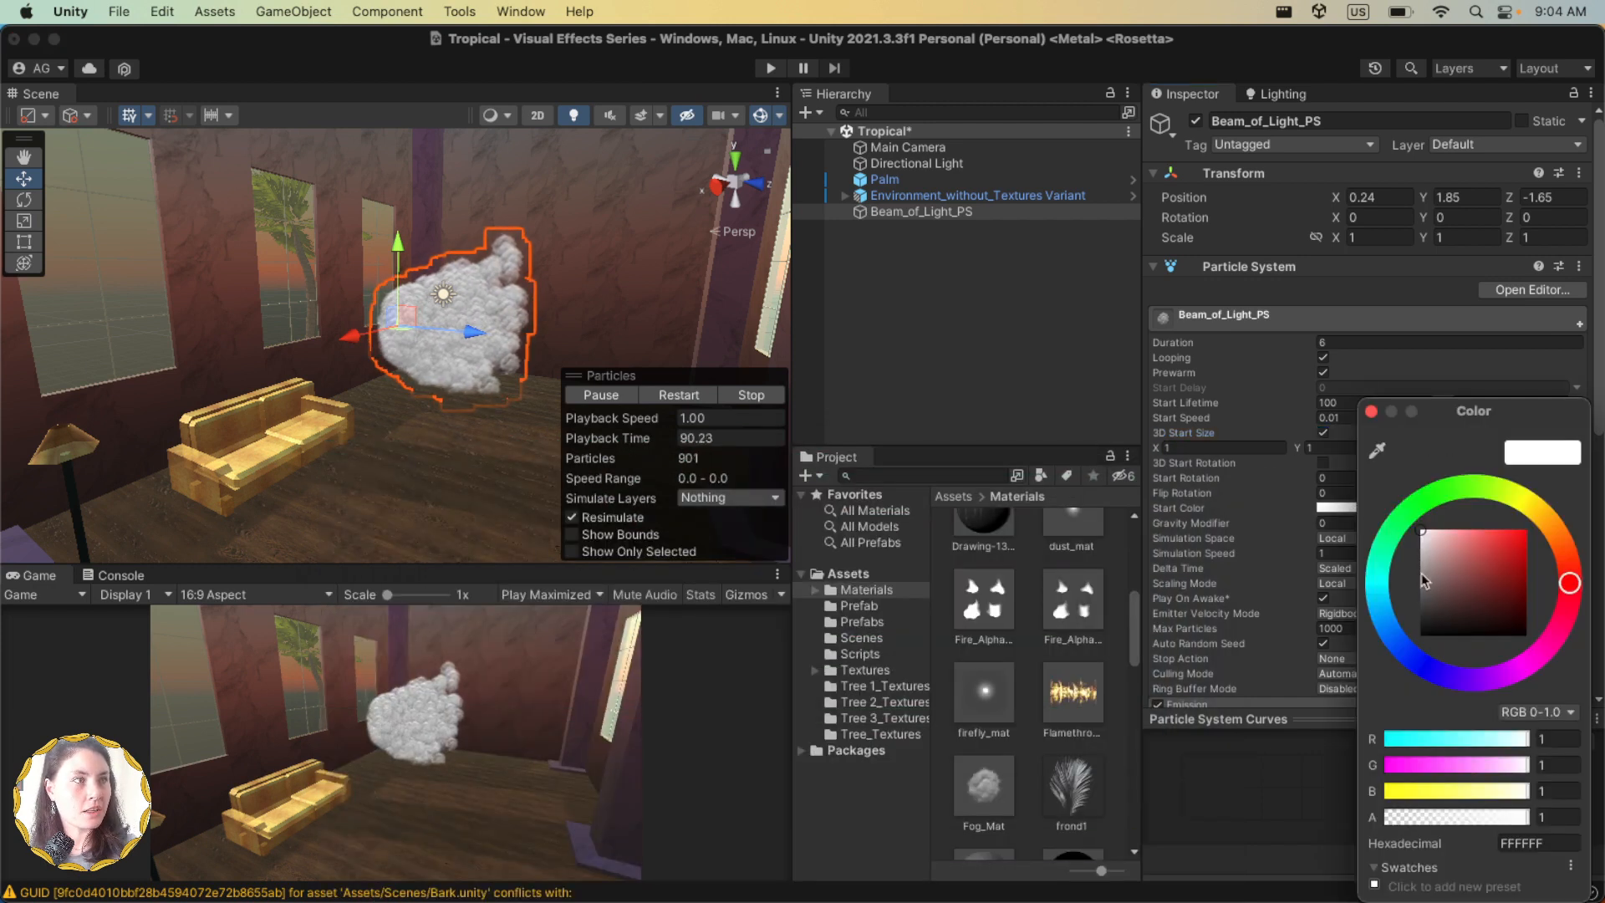
drag(1531, 823, 1404, 823)
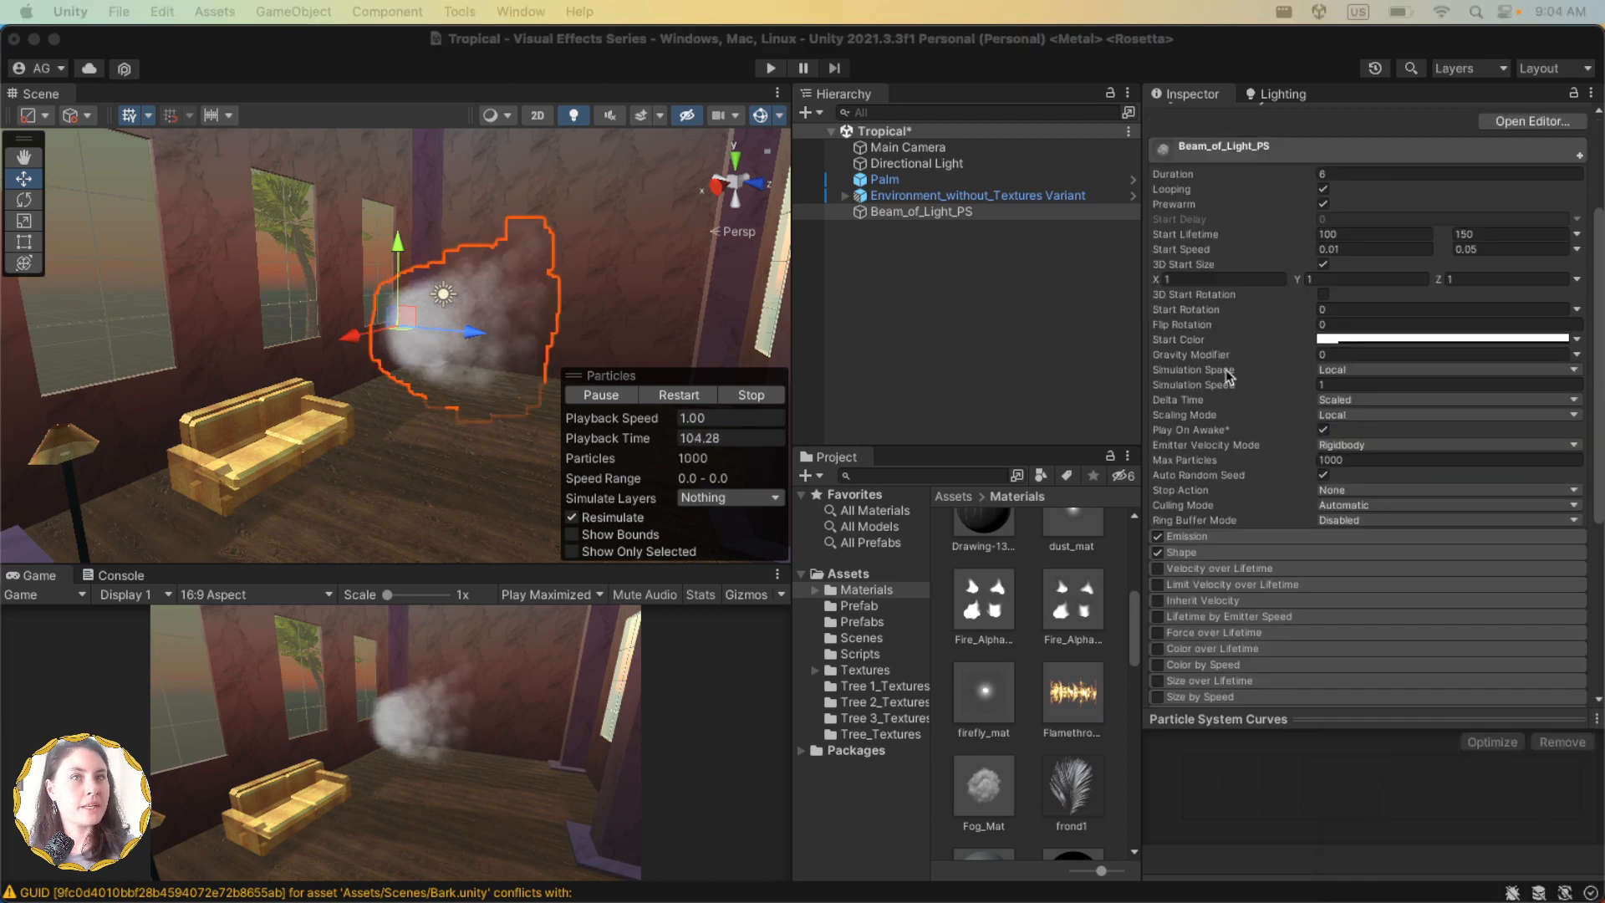
Step: Set the particle system's emission Rate over Time to 2
click(1212, 538)
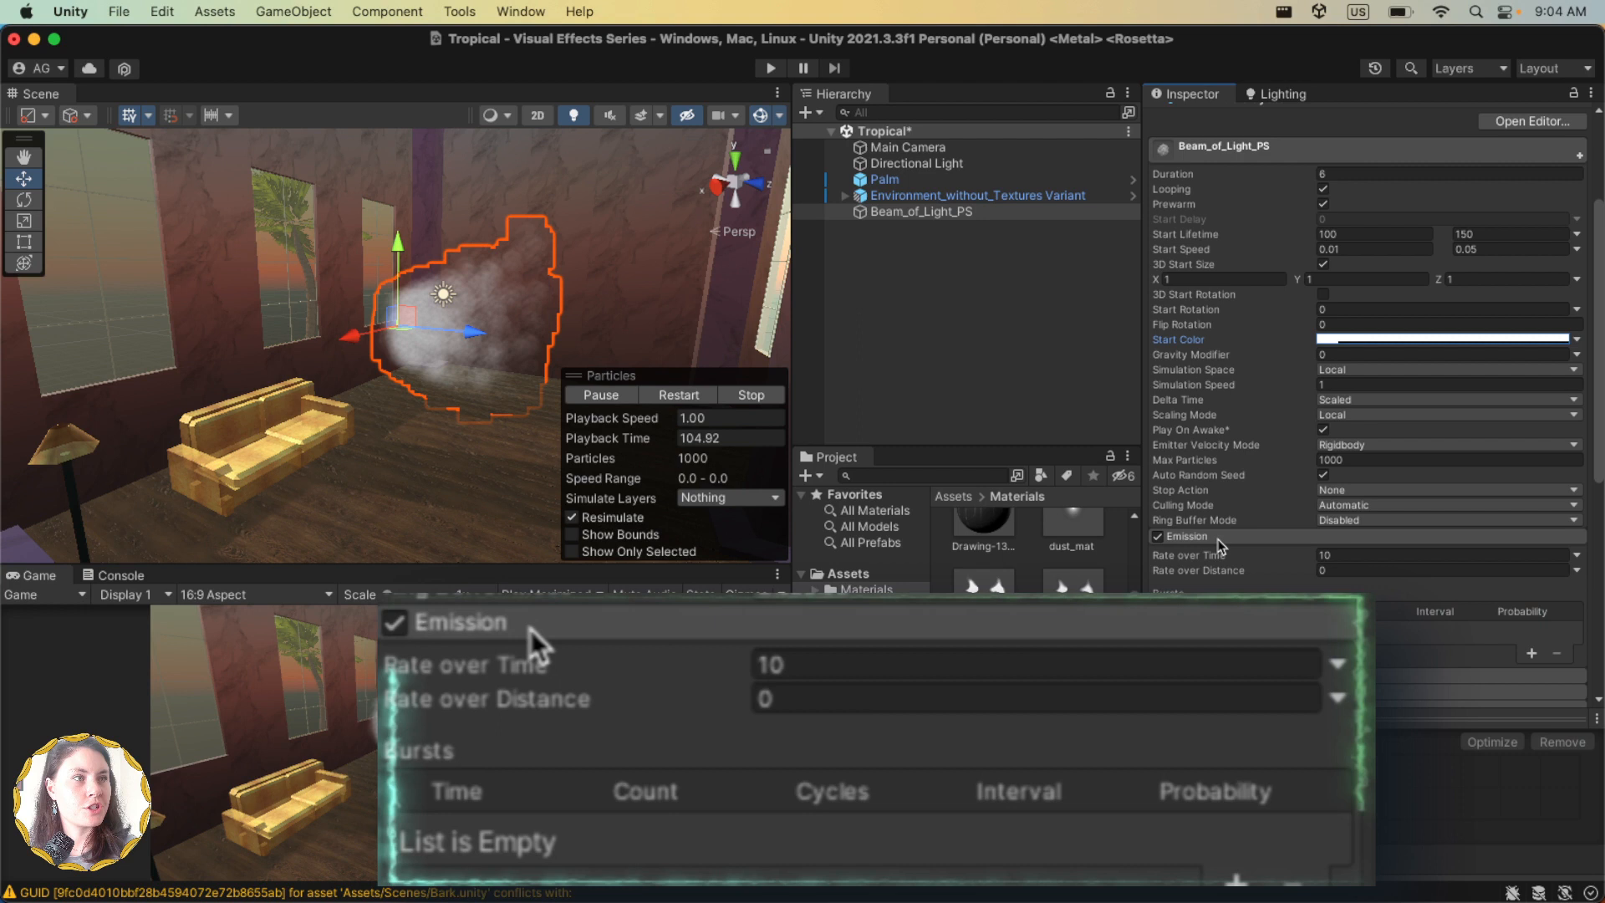
click(1382, 555)
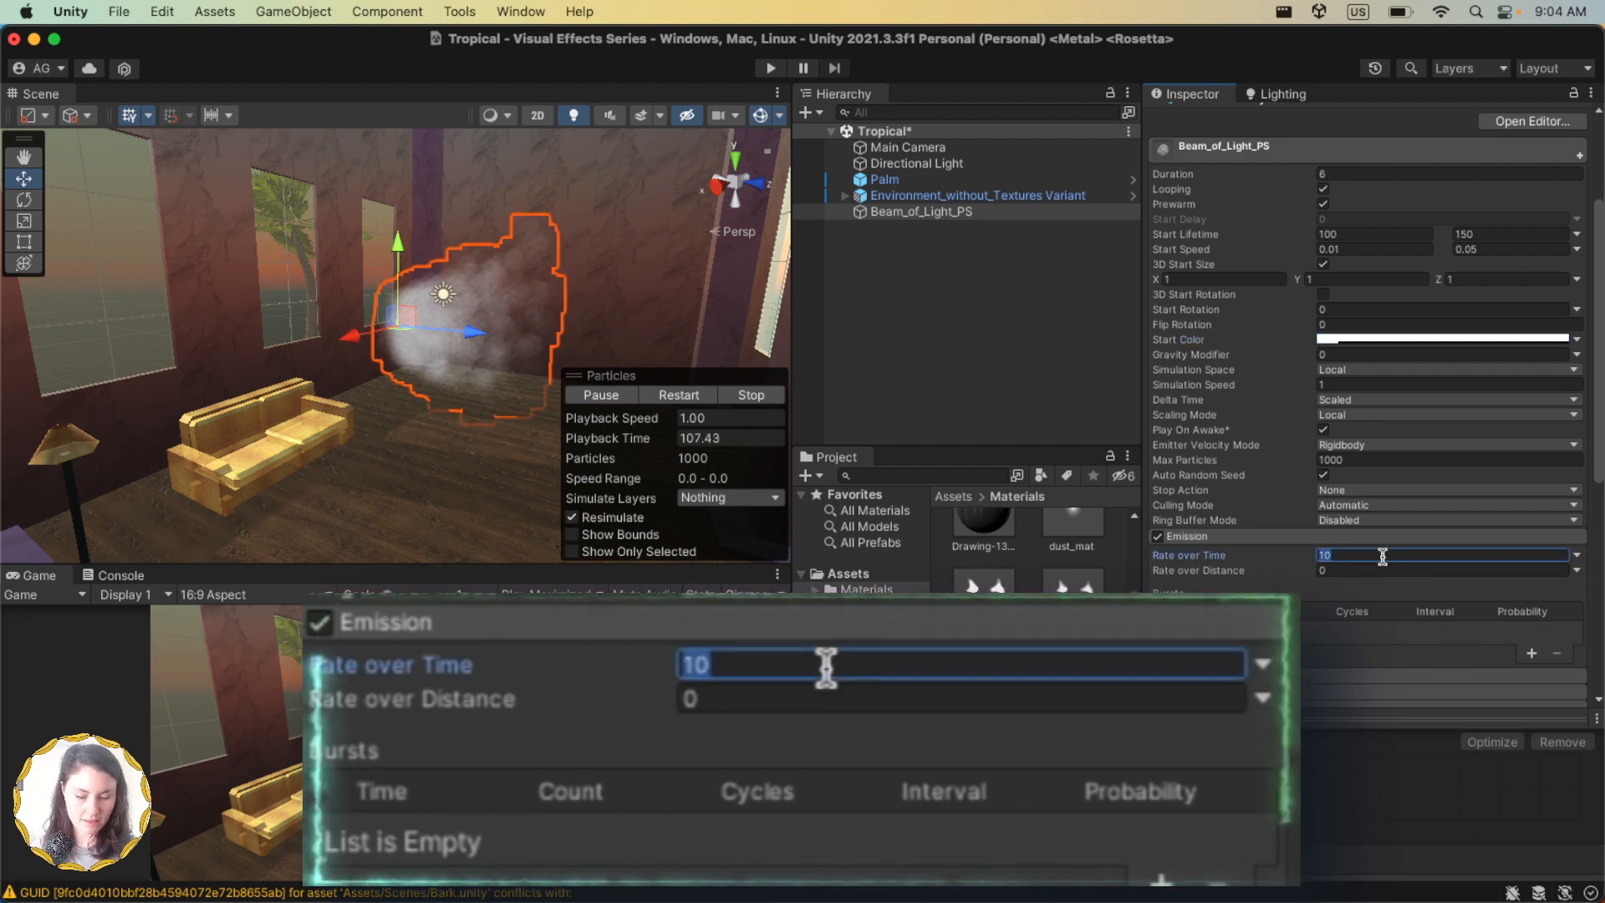
text(2)
Step: Change the particle emitter's shape to Box
scroll(1301, 595, down, 5)
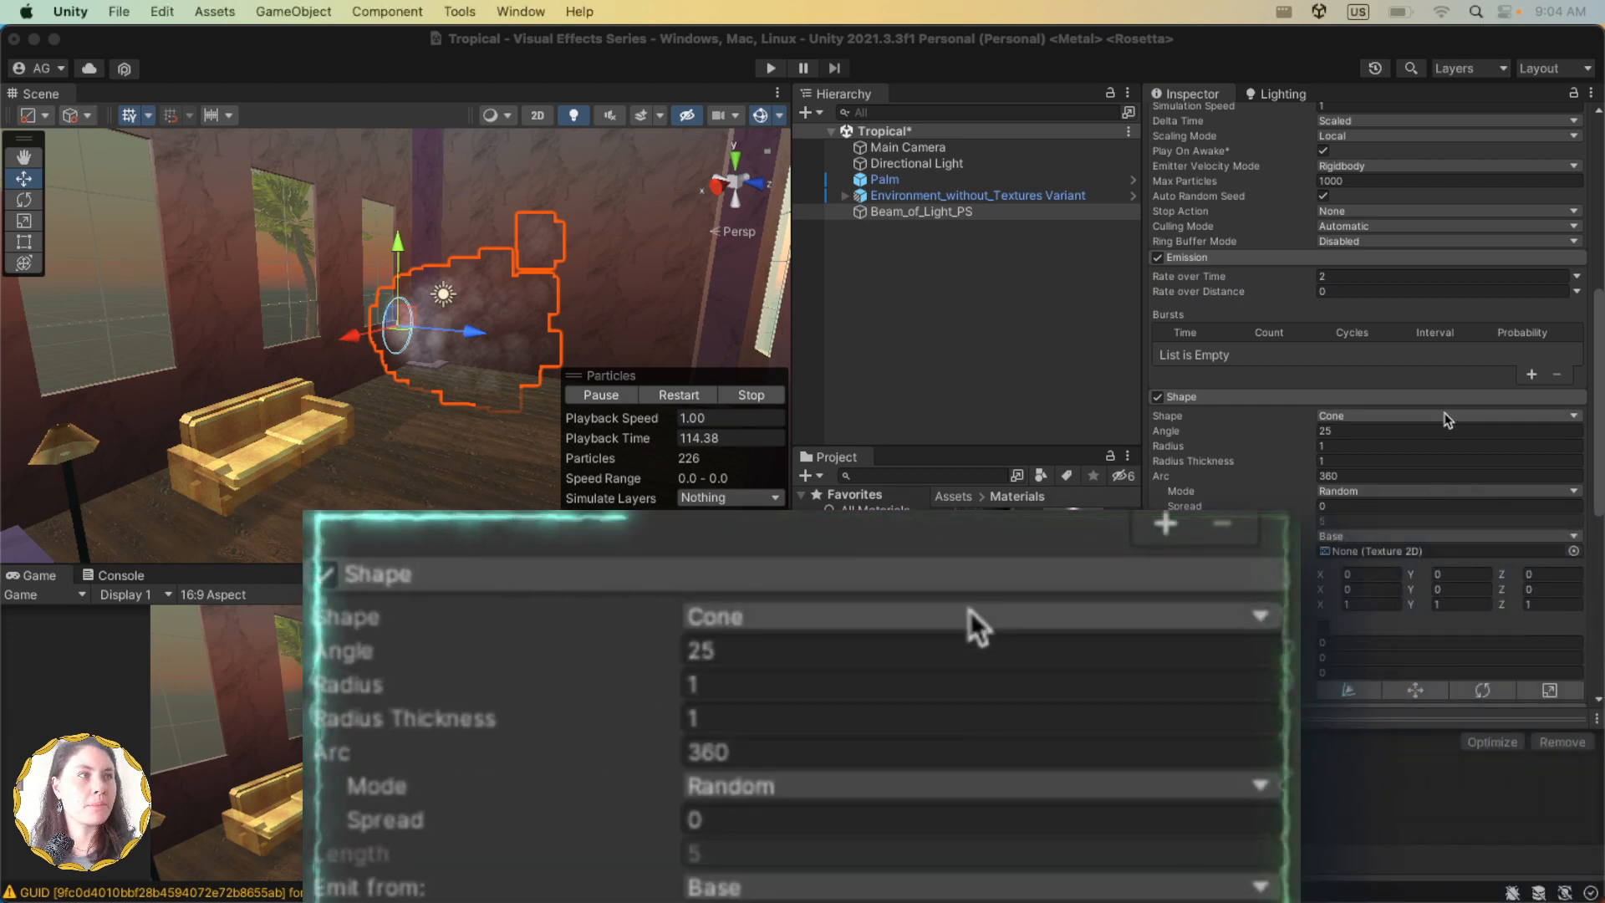
click(1446, 417)
click(1371, 467)
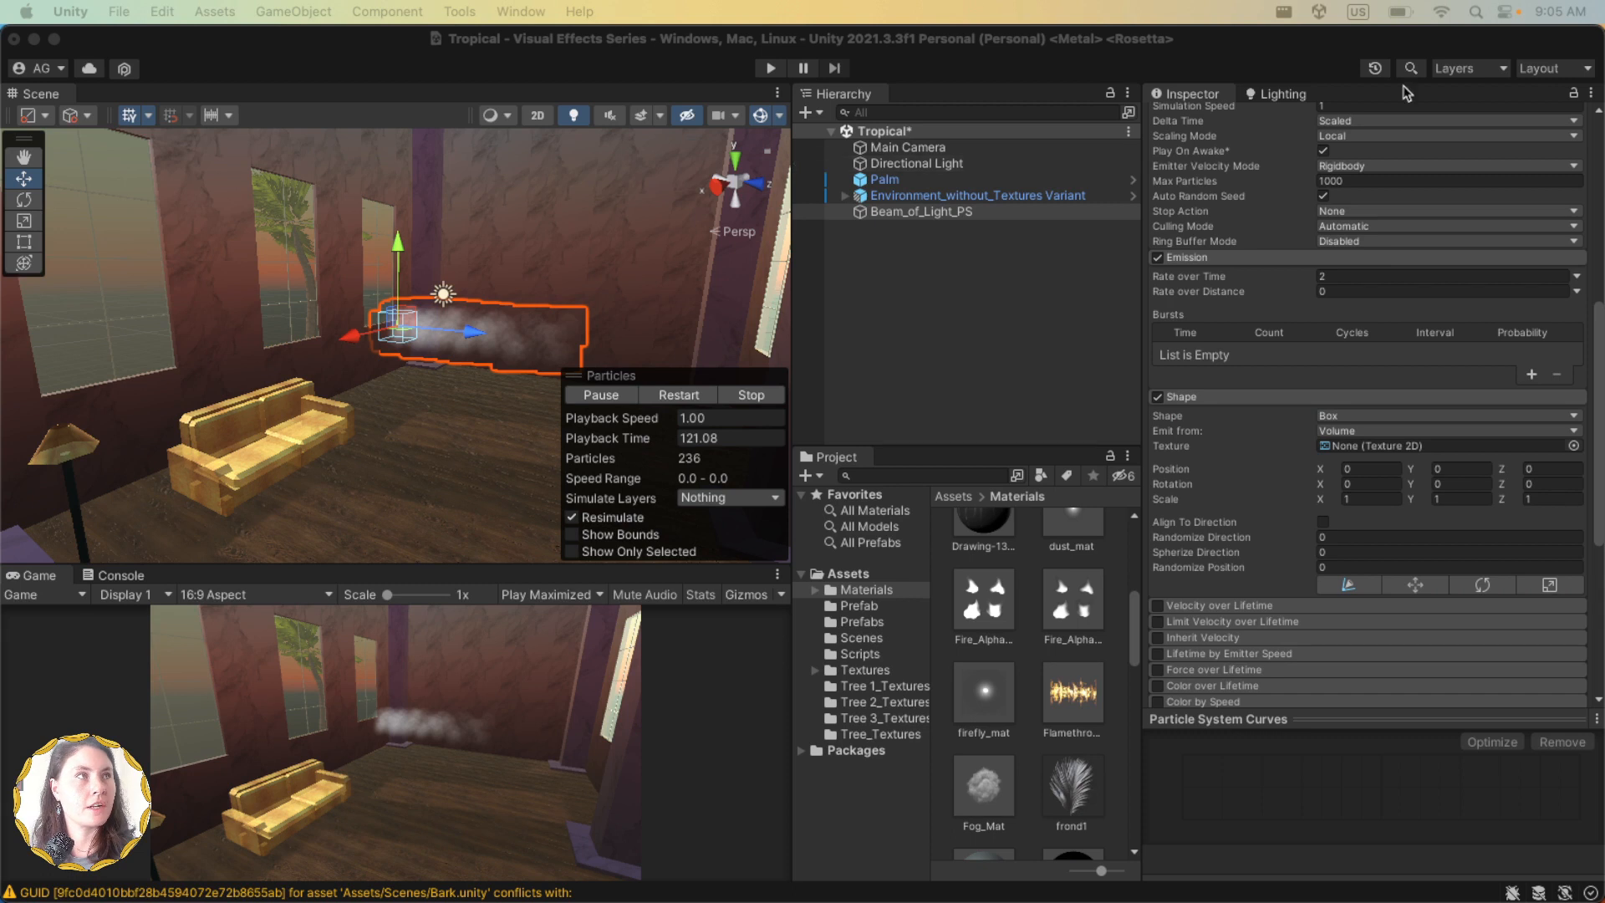
Step: Assign the scene's Directional Light as the Sun Source in the environment lighting settings
click(1296, 93)
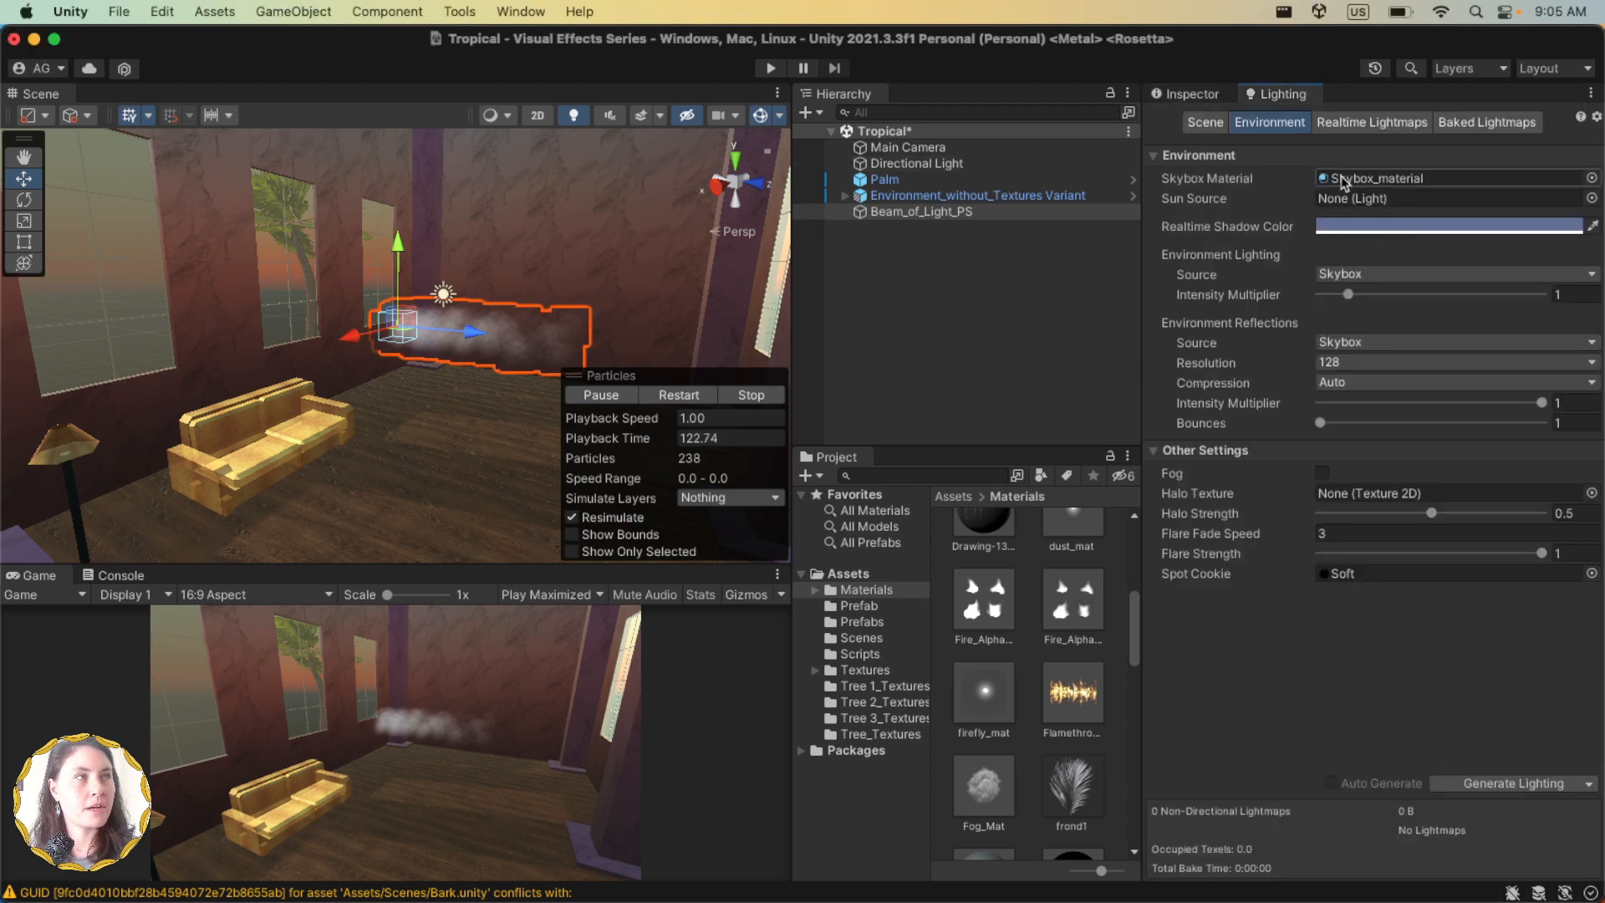
drag(861, 166, 1350, 202)
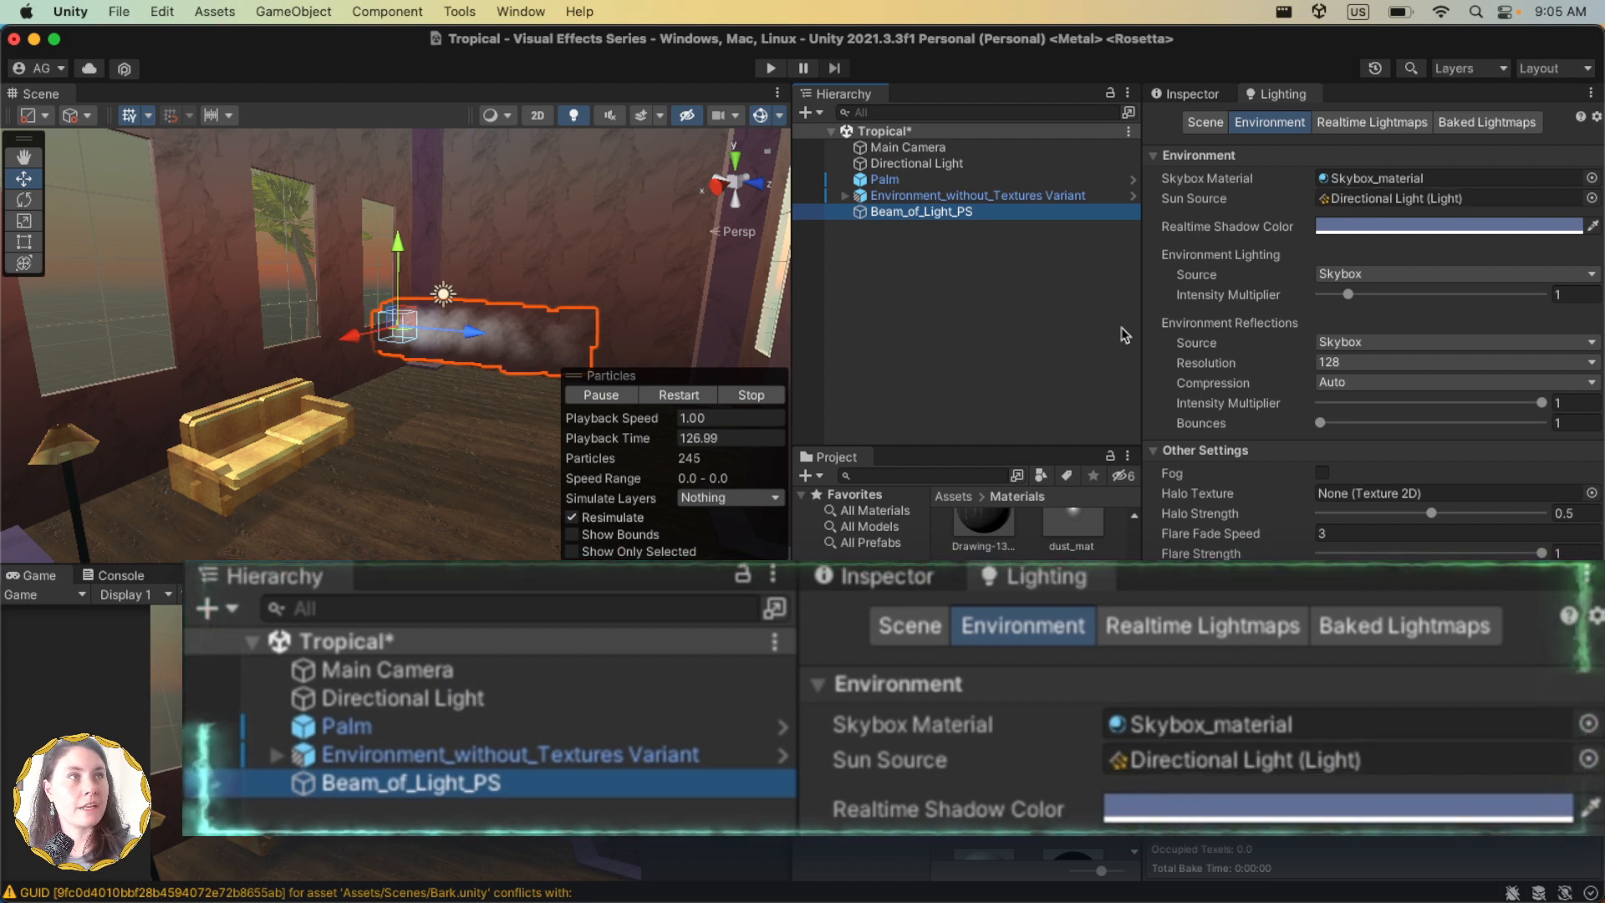
click(520, 11)
mouse_move(600, 441)
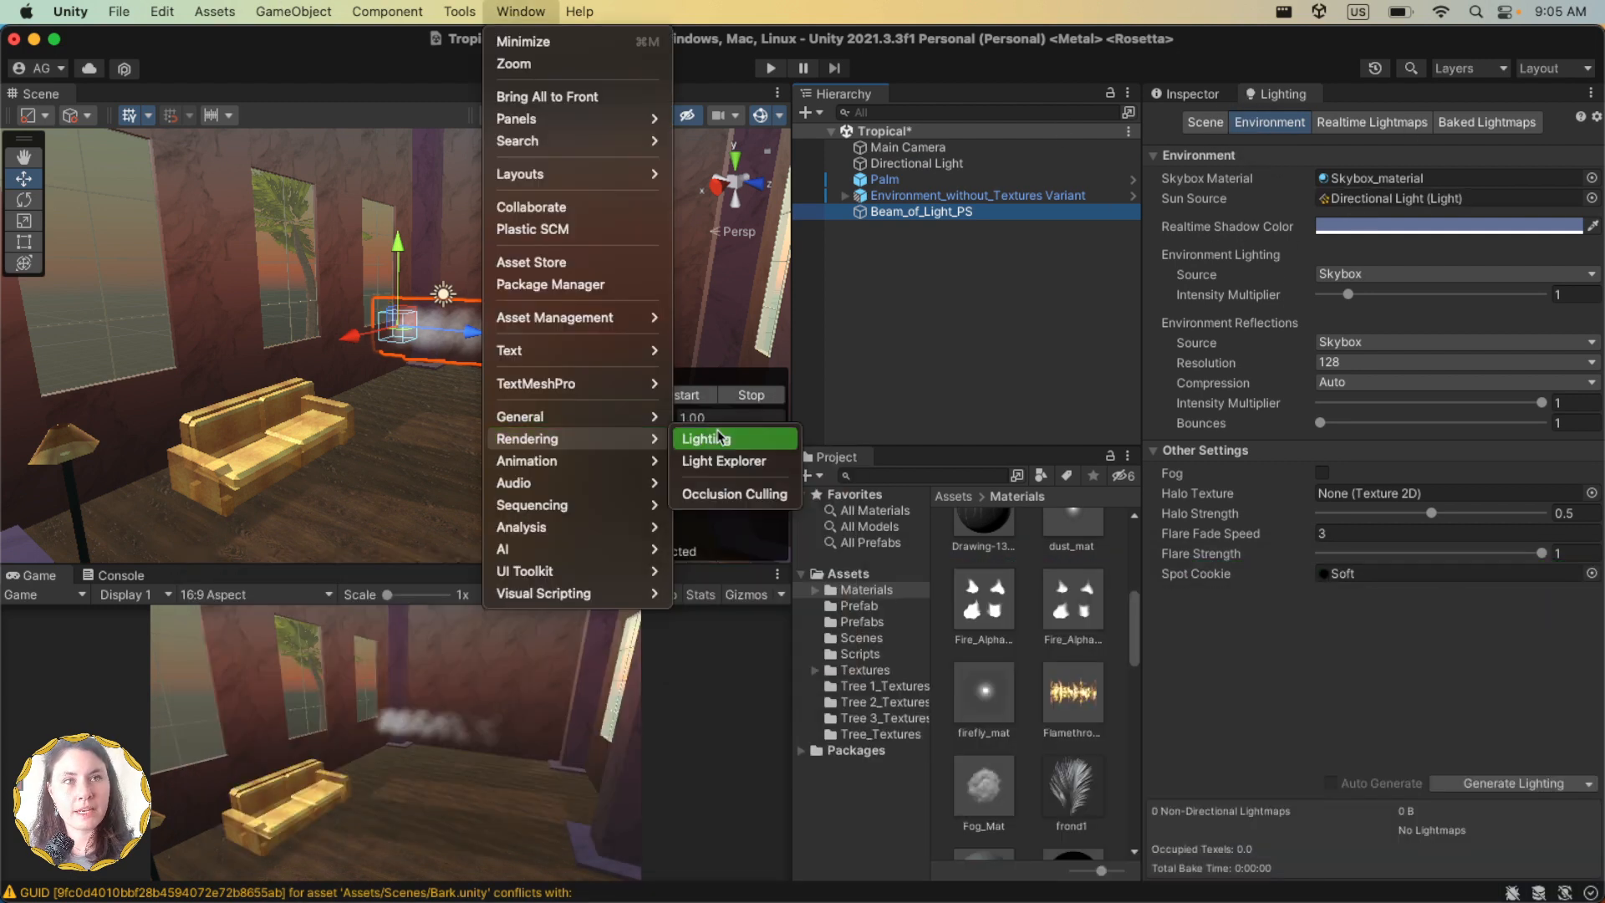
click(1388, 202)
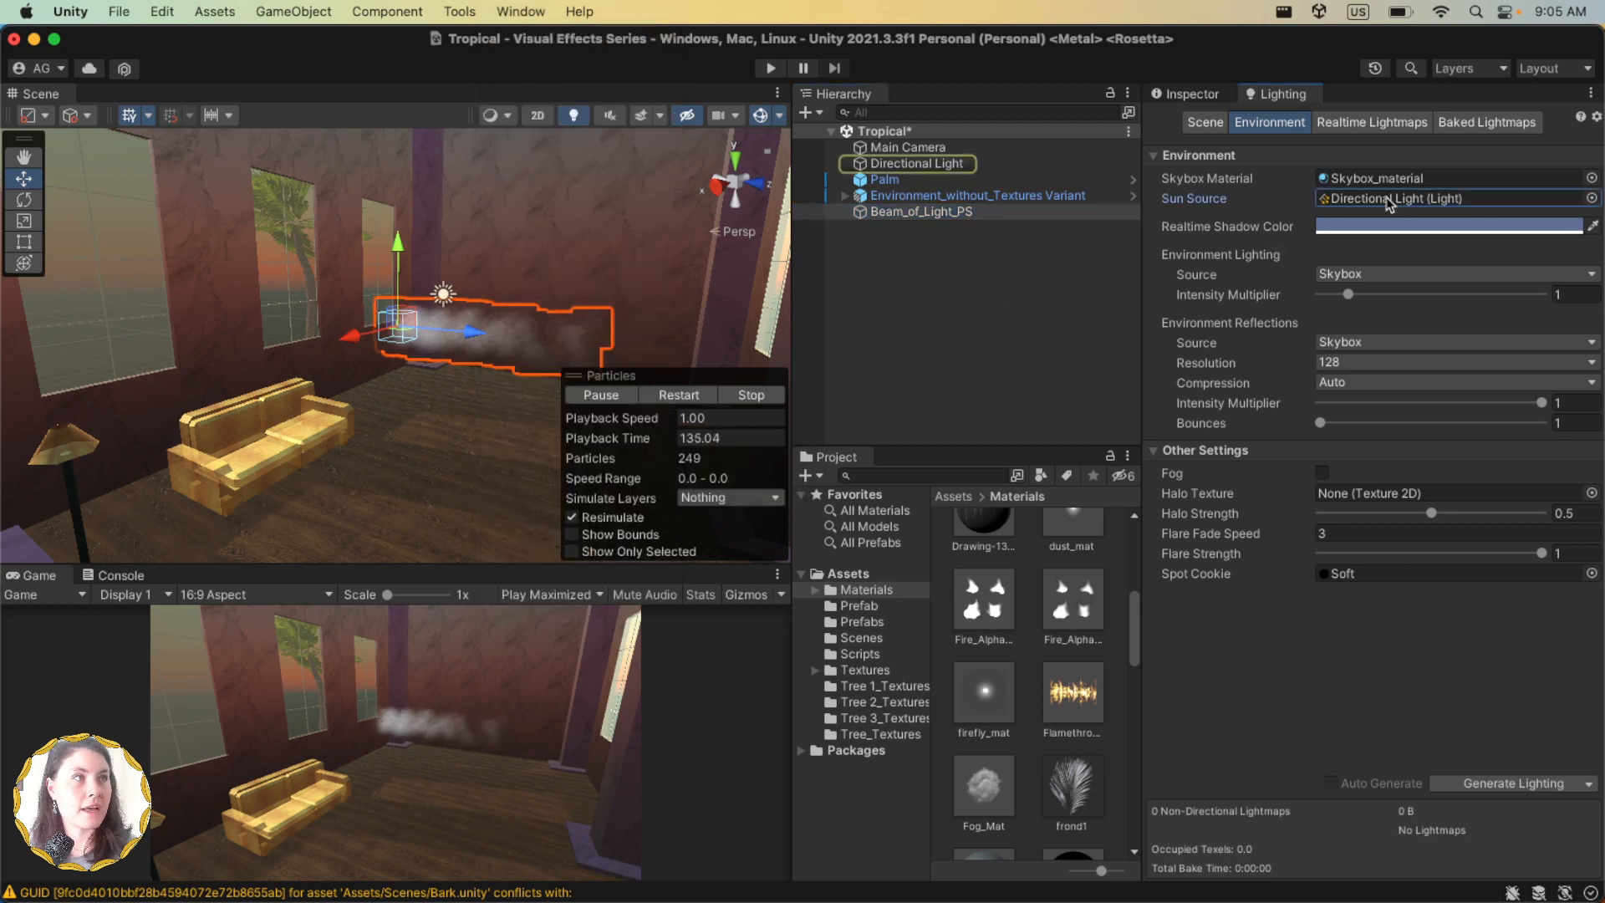
Step: Check the Directional Light's rotation and set the Shape rotation of Beam_of_Light_PS to X 32.9 and Y -20
click(962, 163)
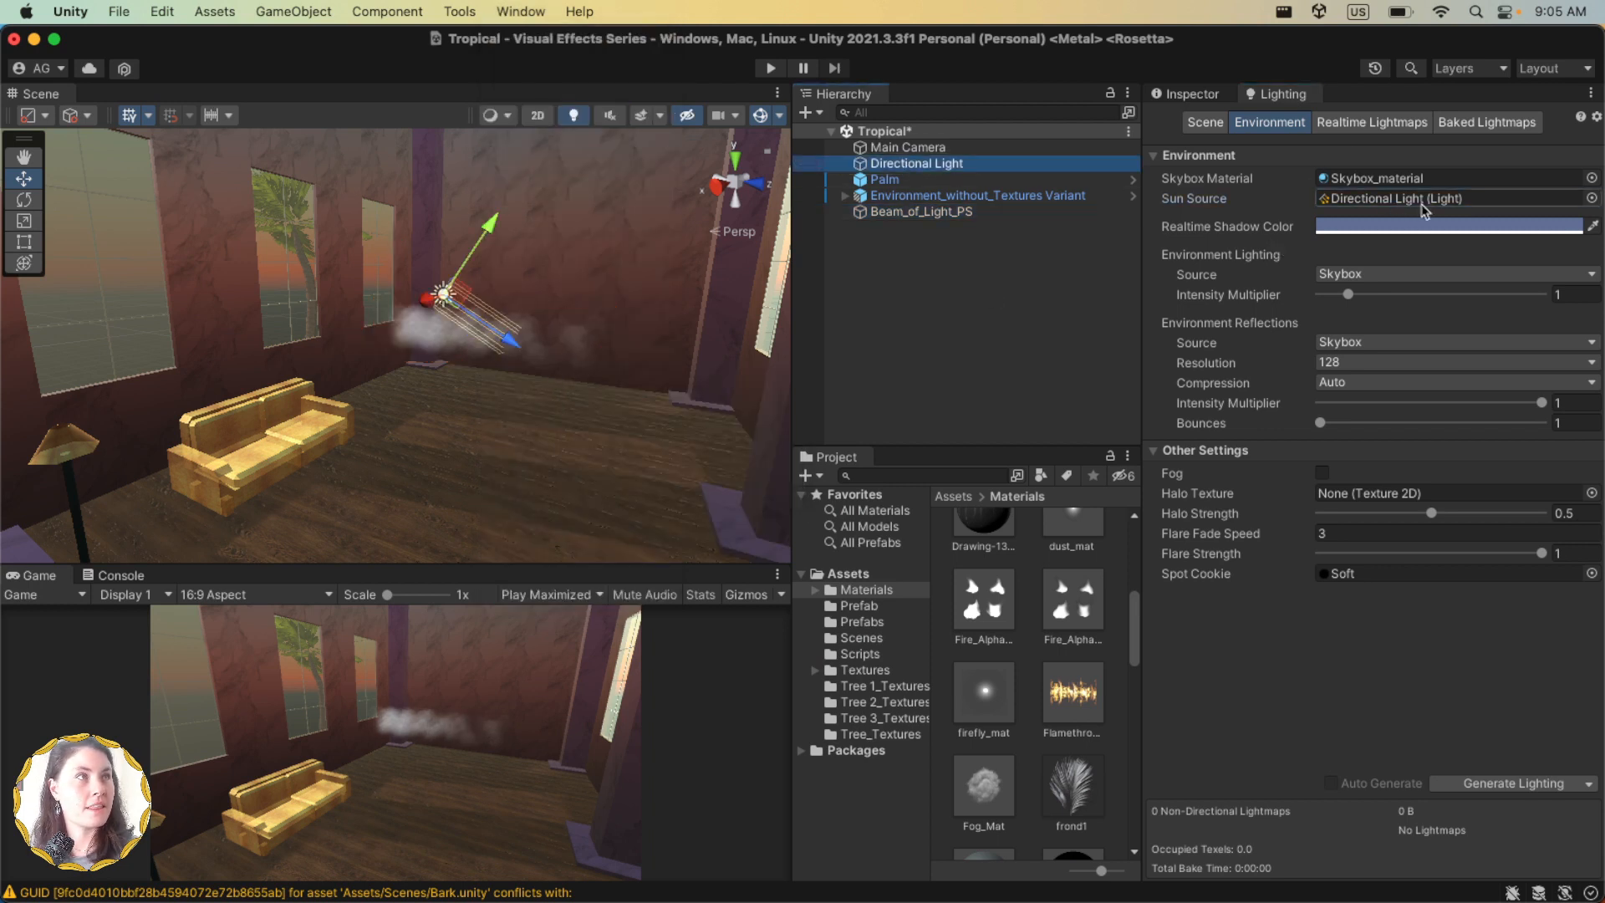
click(1195, 95)
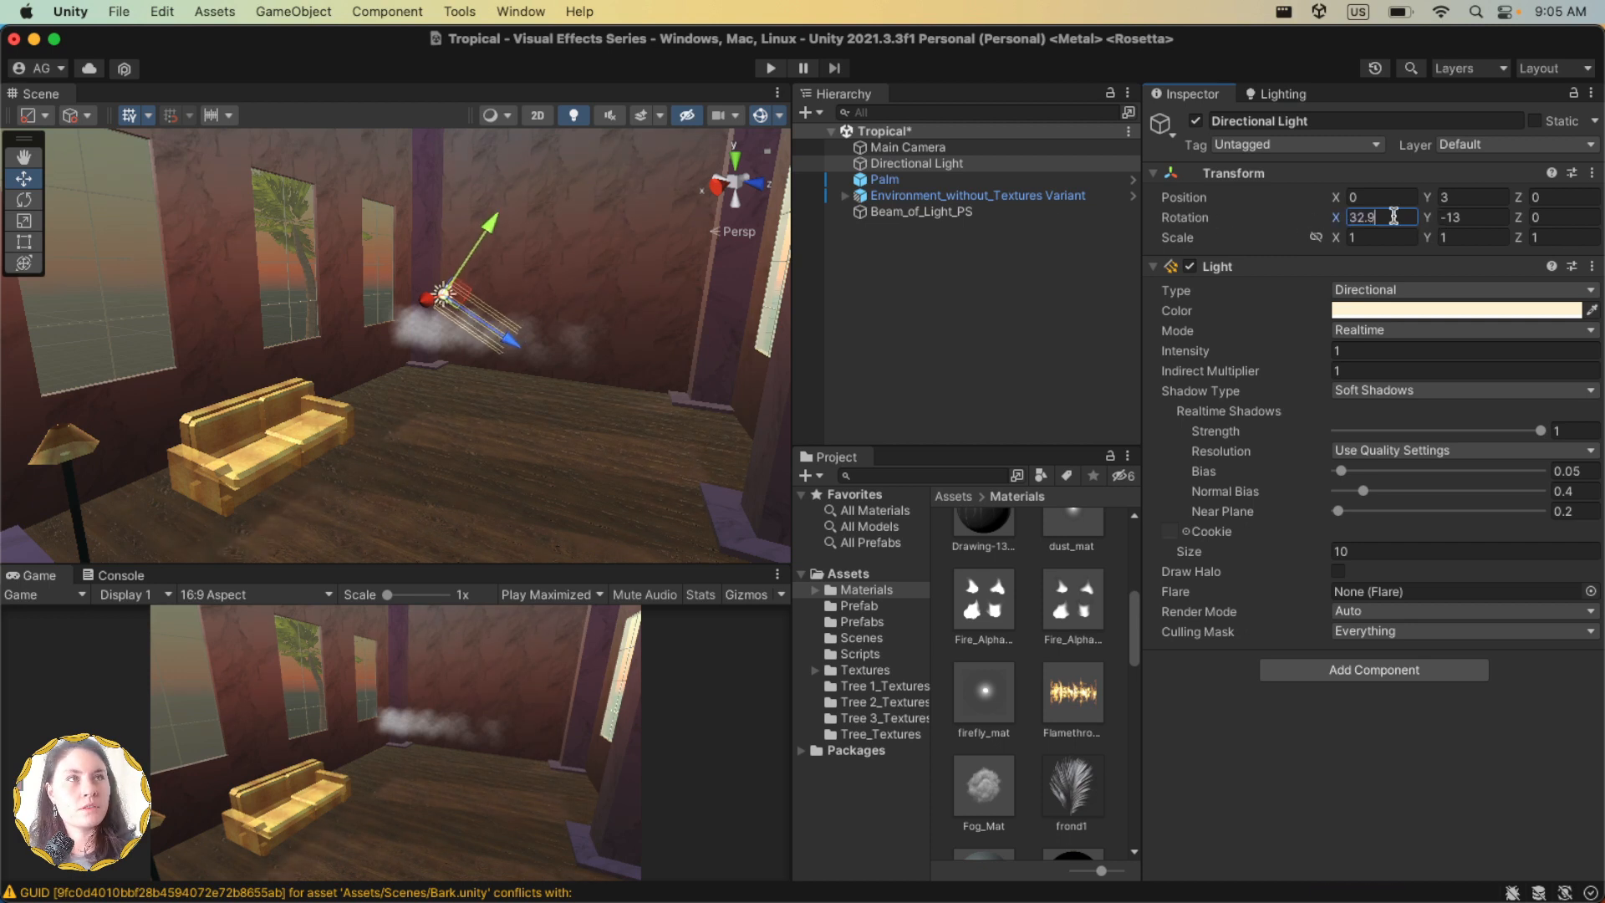
click(919, 212)
scroll(1378, 501, down, 10)
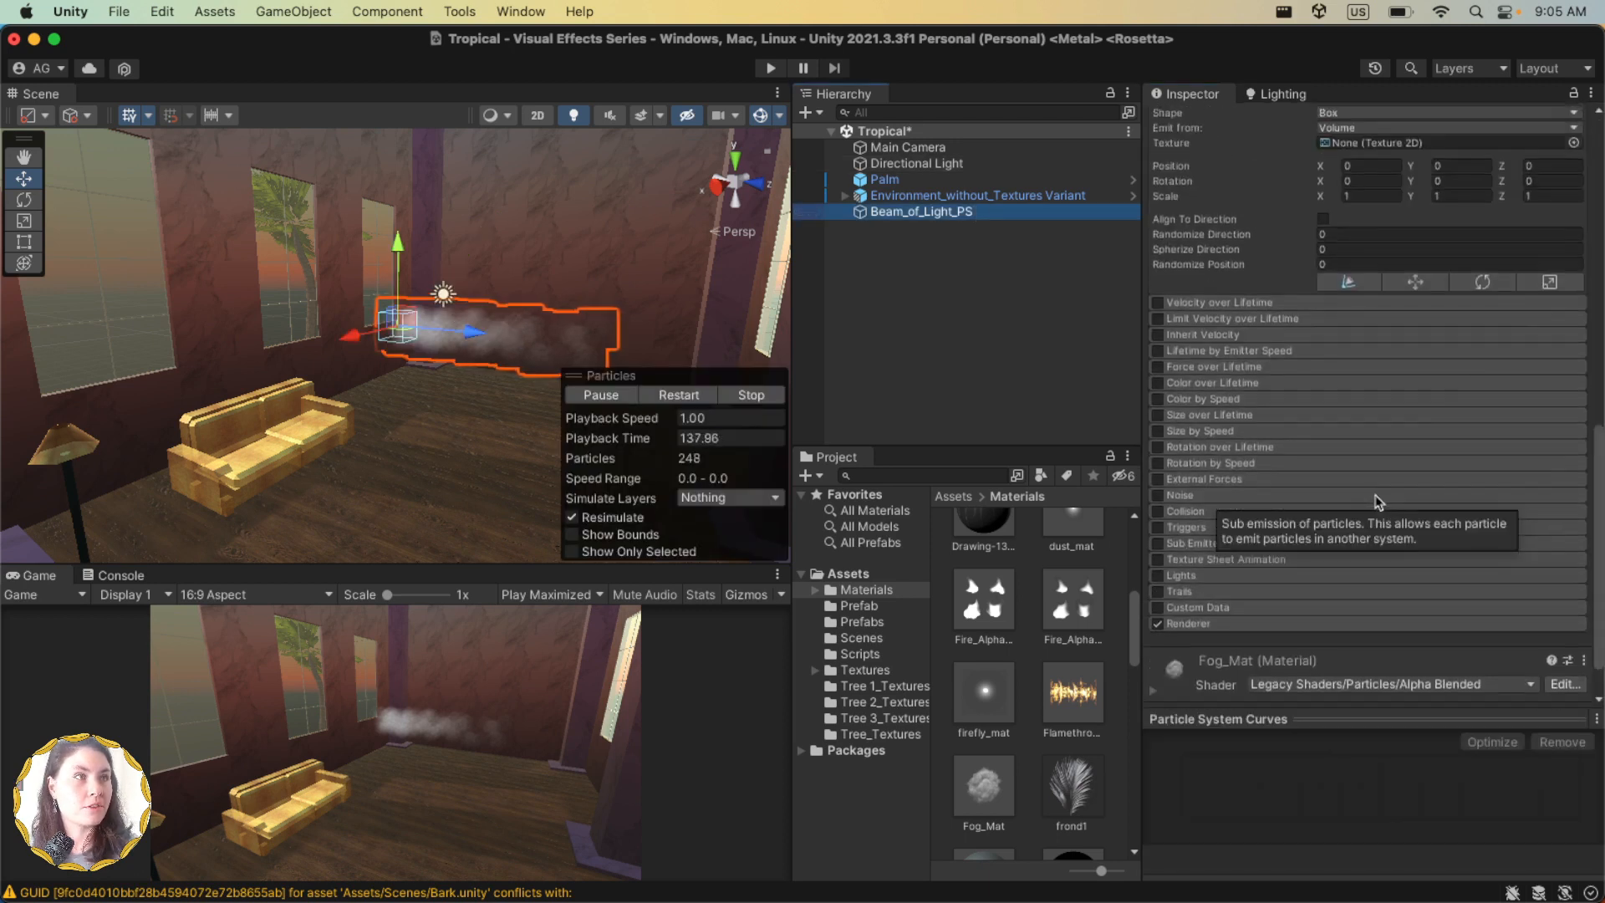
scroll(1378, 502, up, 4)
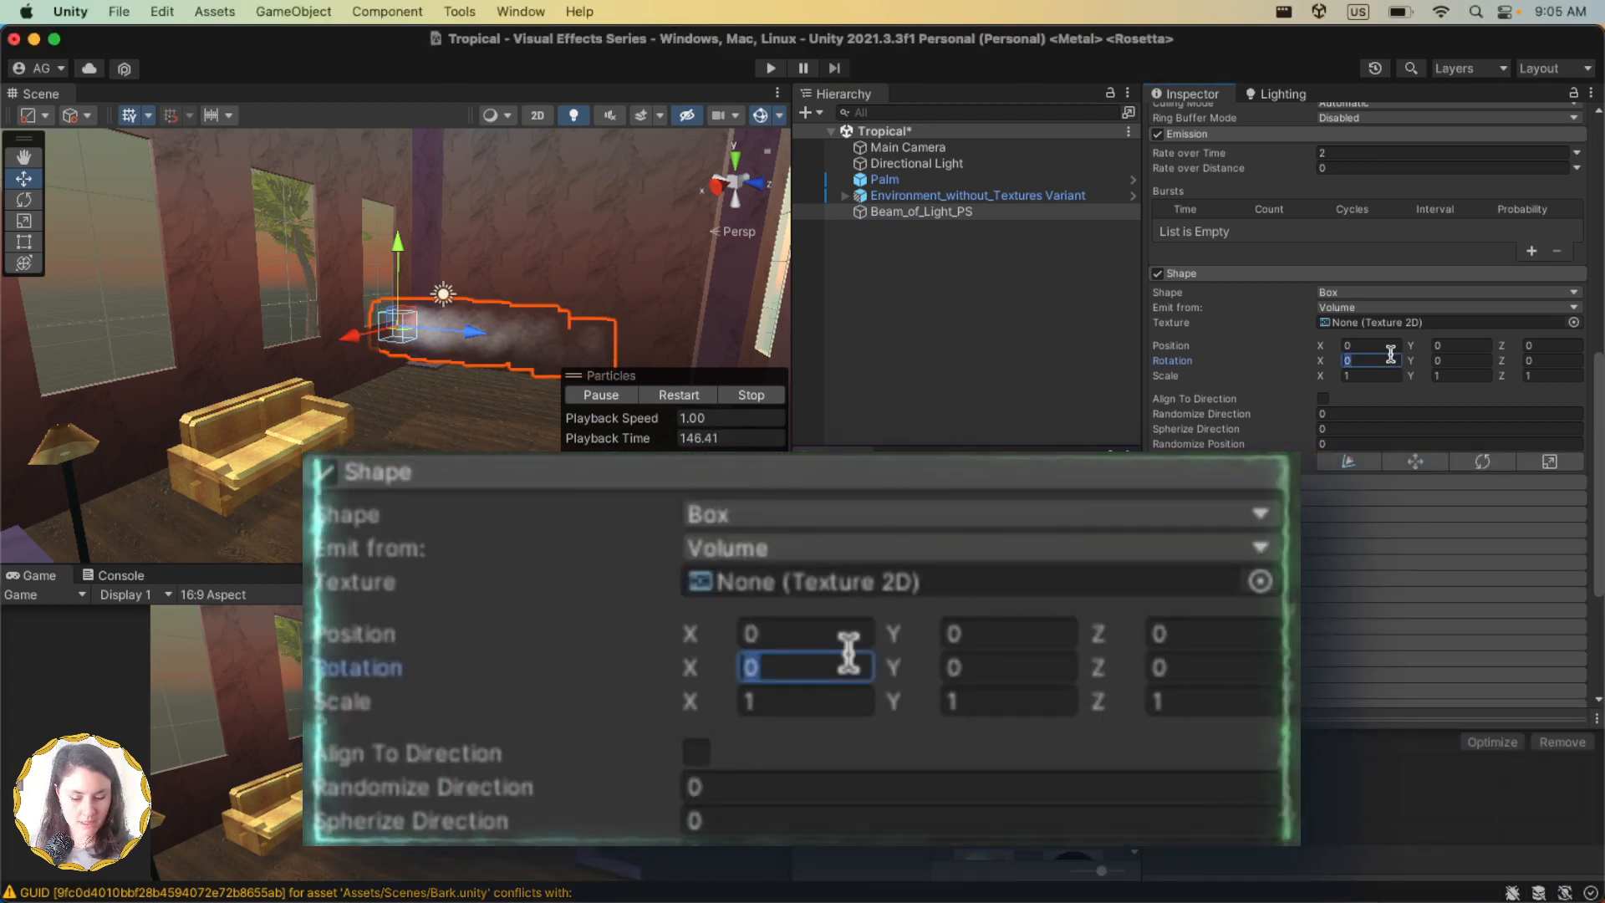
text(32.9)
key(Tab)
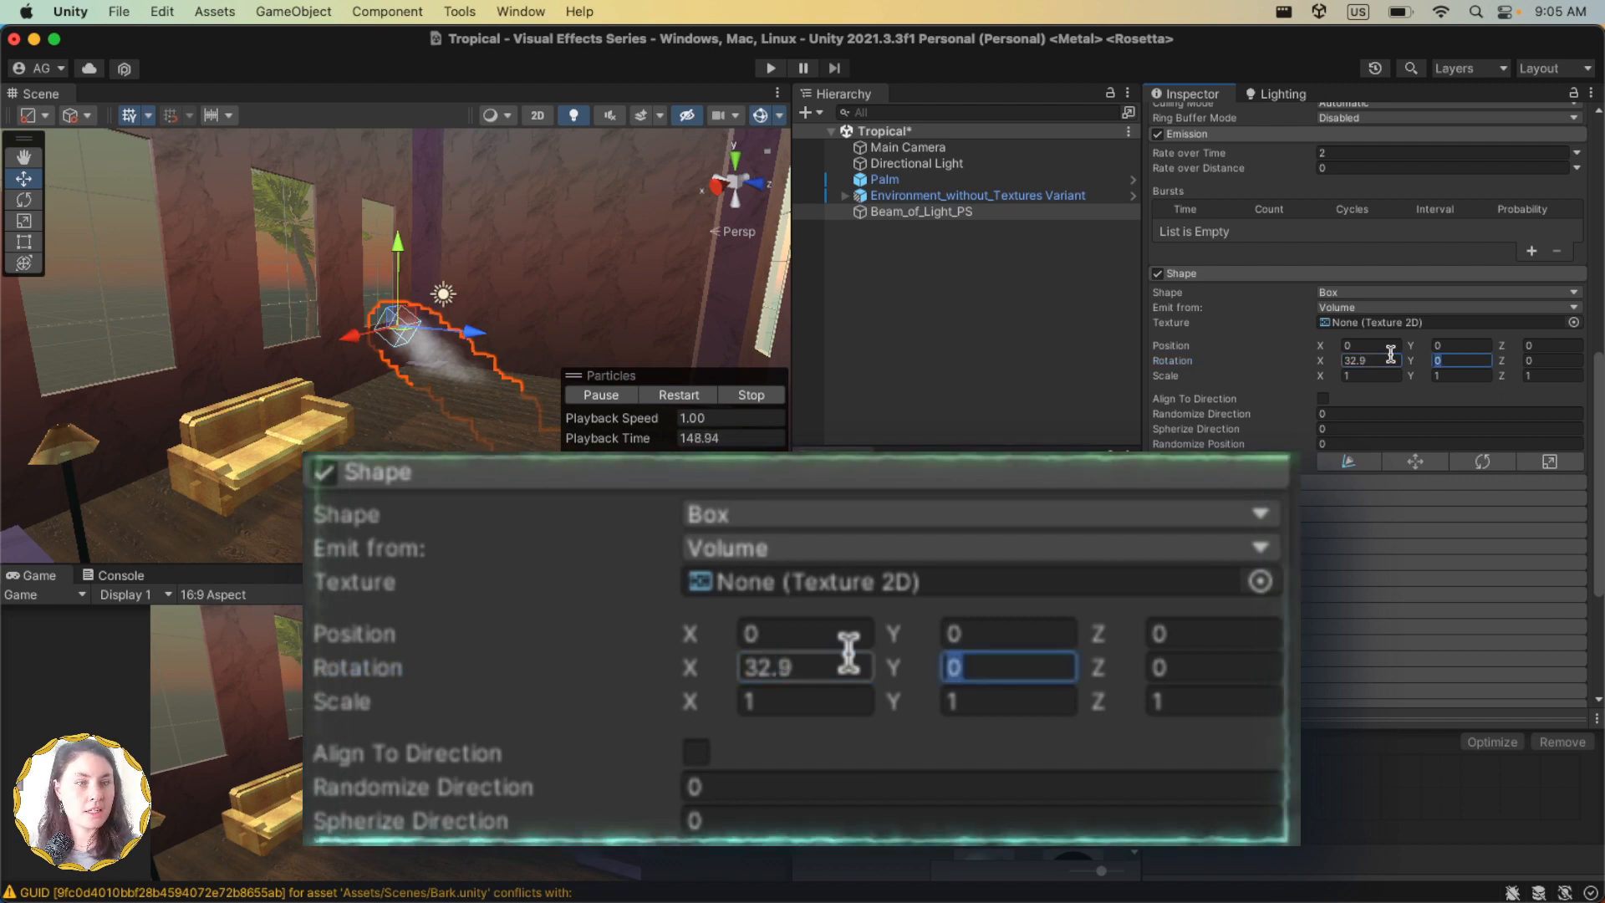
text(-20)
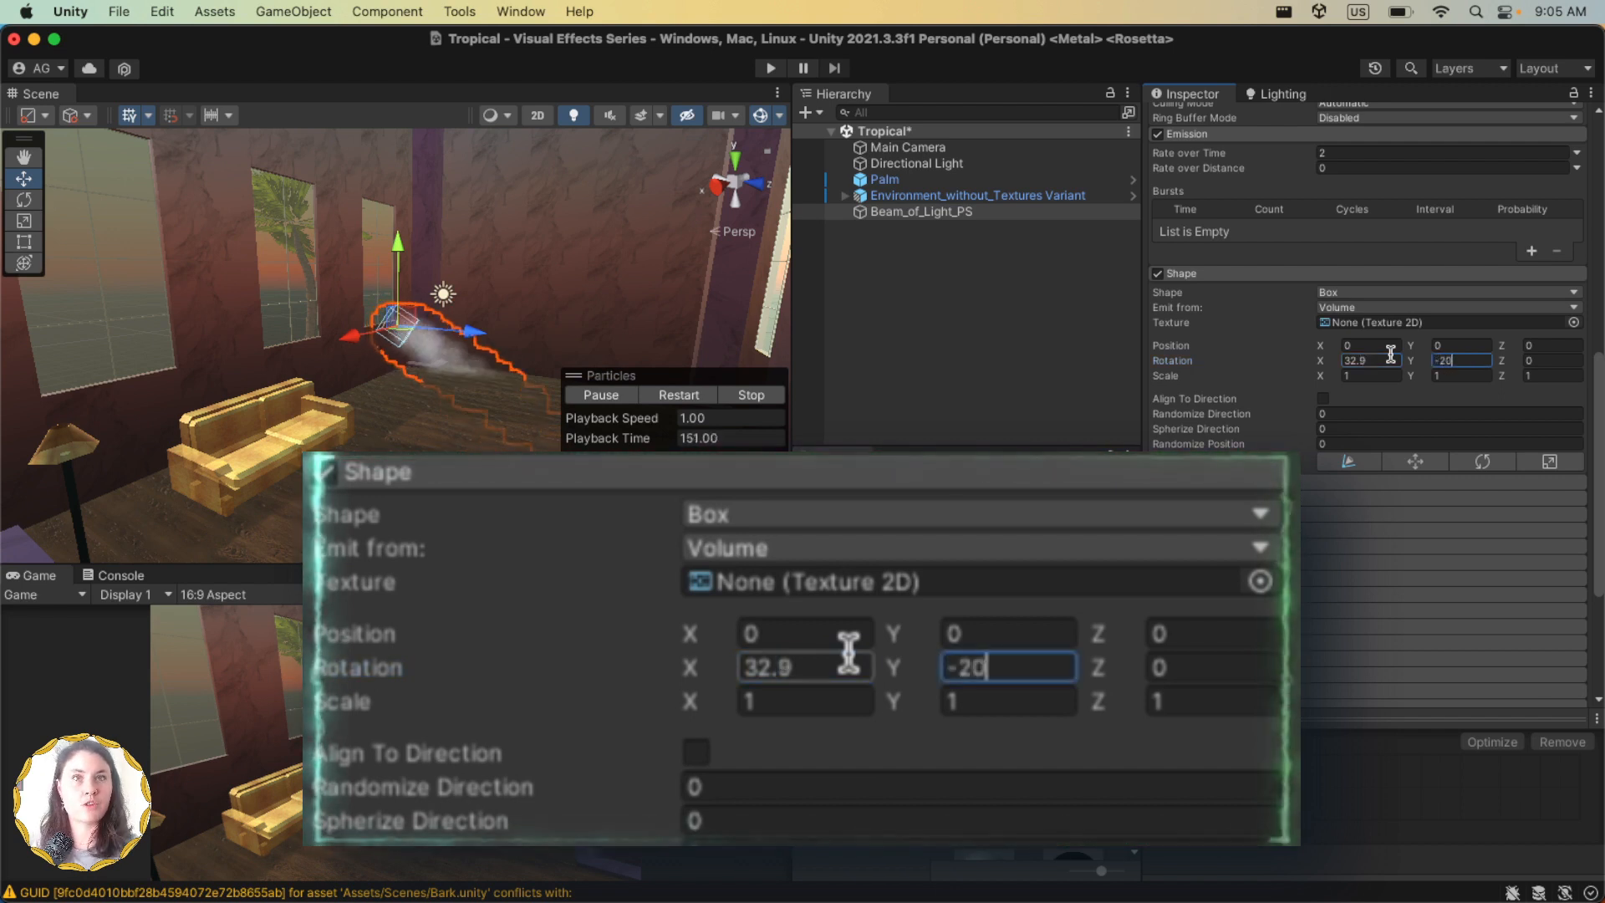
Step: Match the beam's Shape Y rotation to the Directional Light's -13 and move the emitter up to the window in front of the palm
click(961, 165)
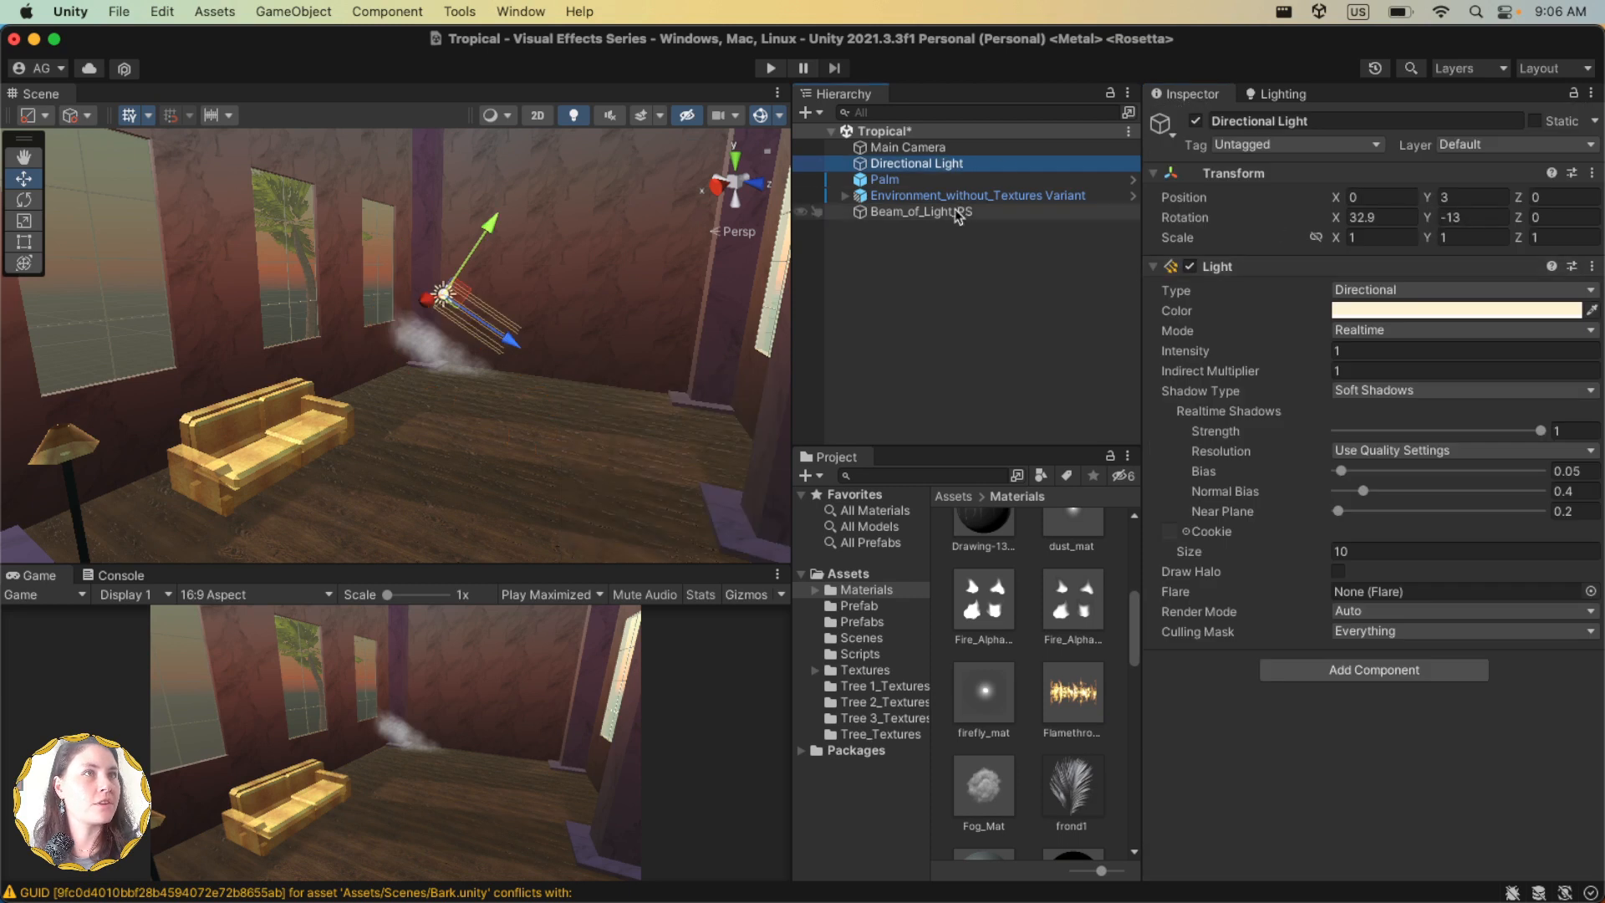
click(955, 211)
drag(356, 338, 261, 375)
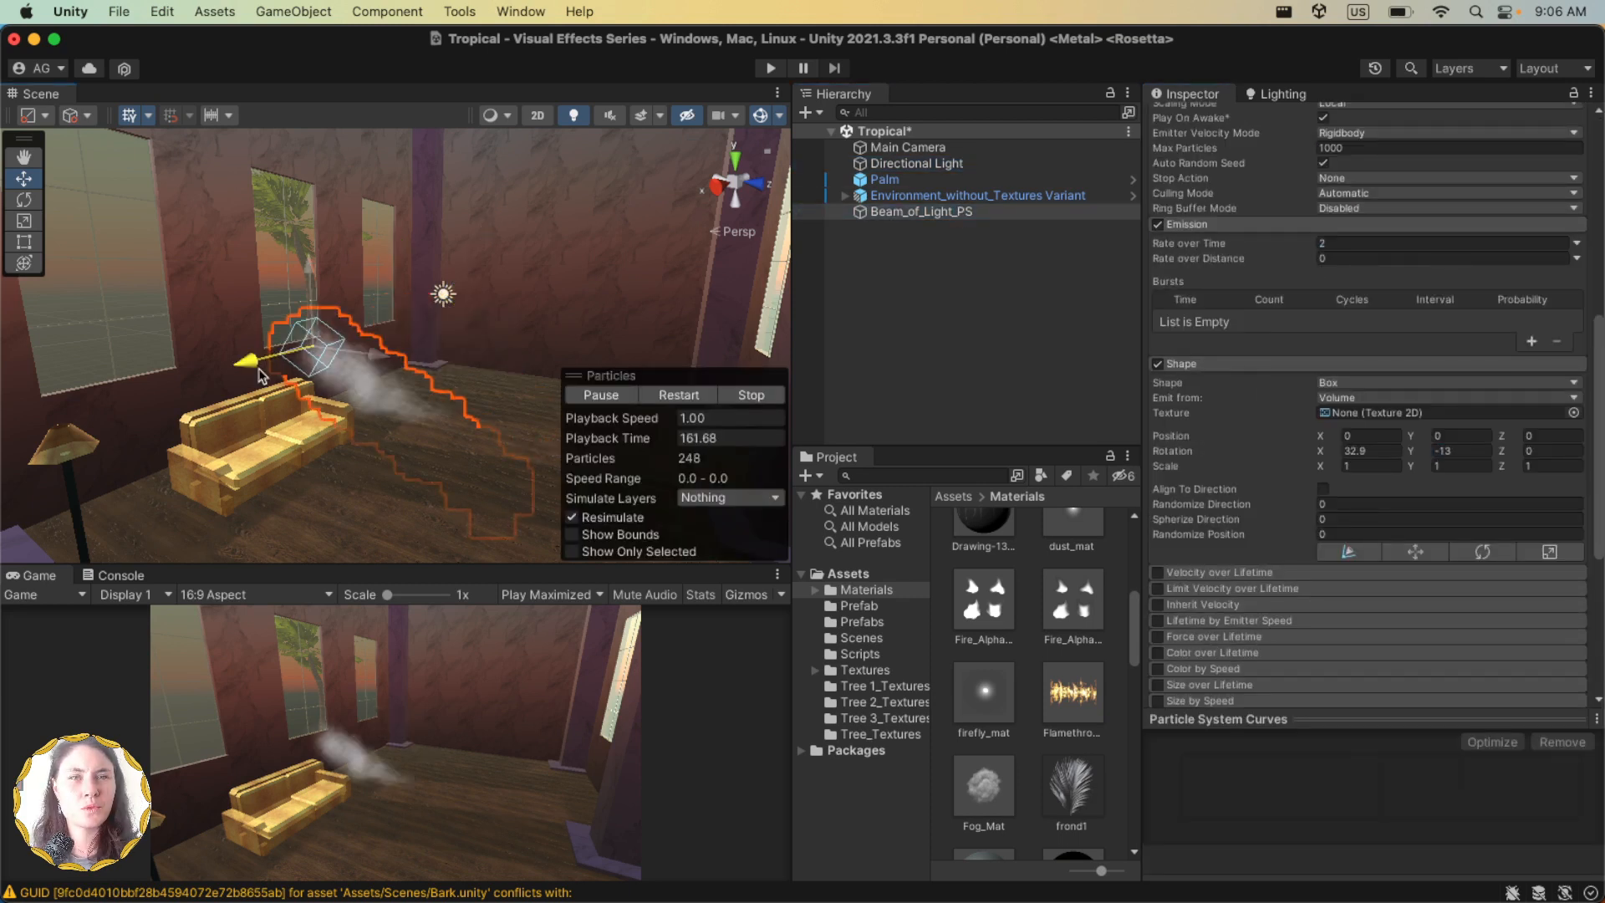
drag(308, 279, 328, 169)
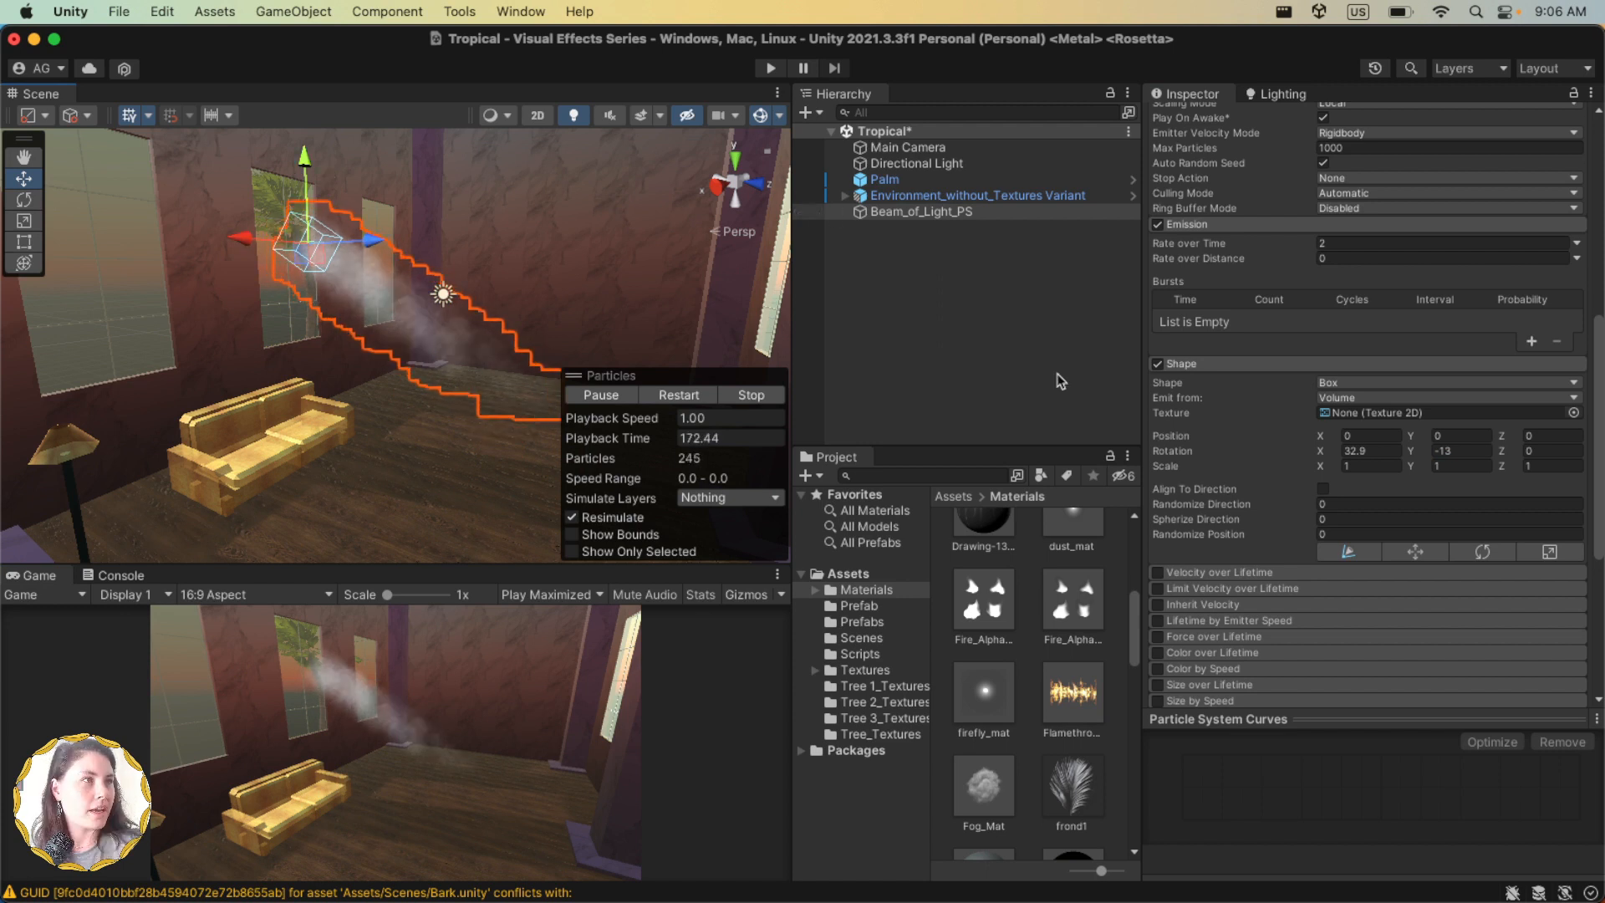
Step: Set the Y scale of the beam emitter's box shape to 1.8
click(1446, 465)
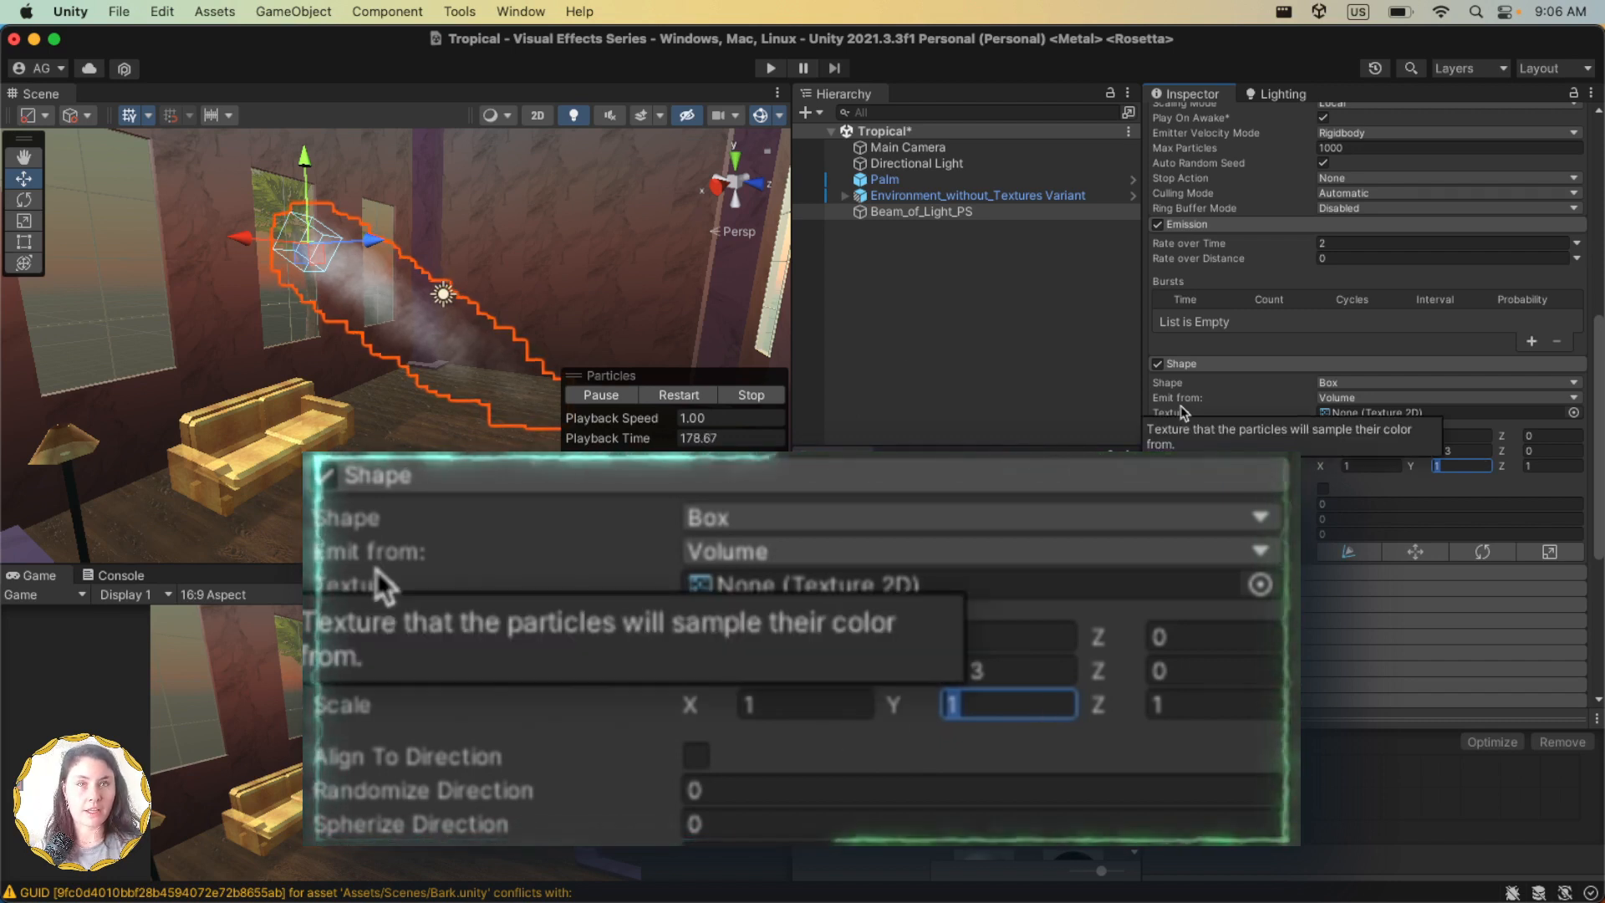
key(BackSpace)
text(1.8)
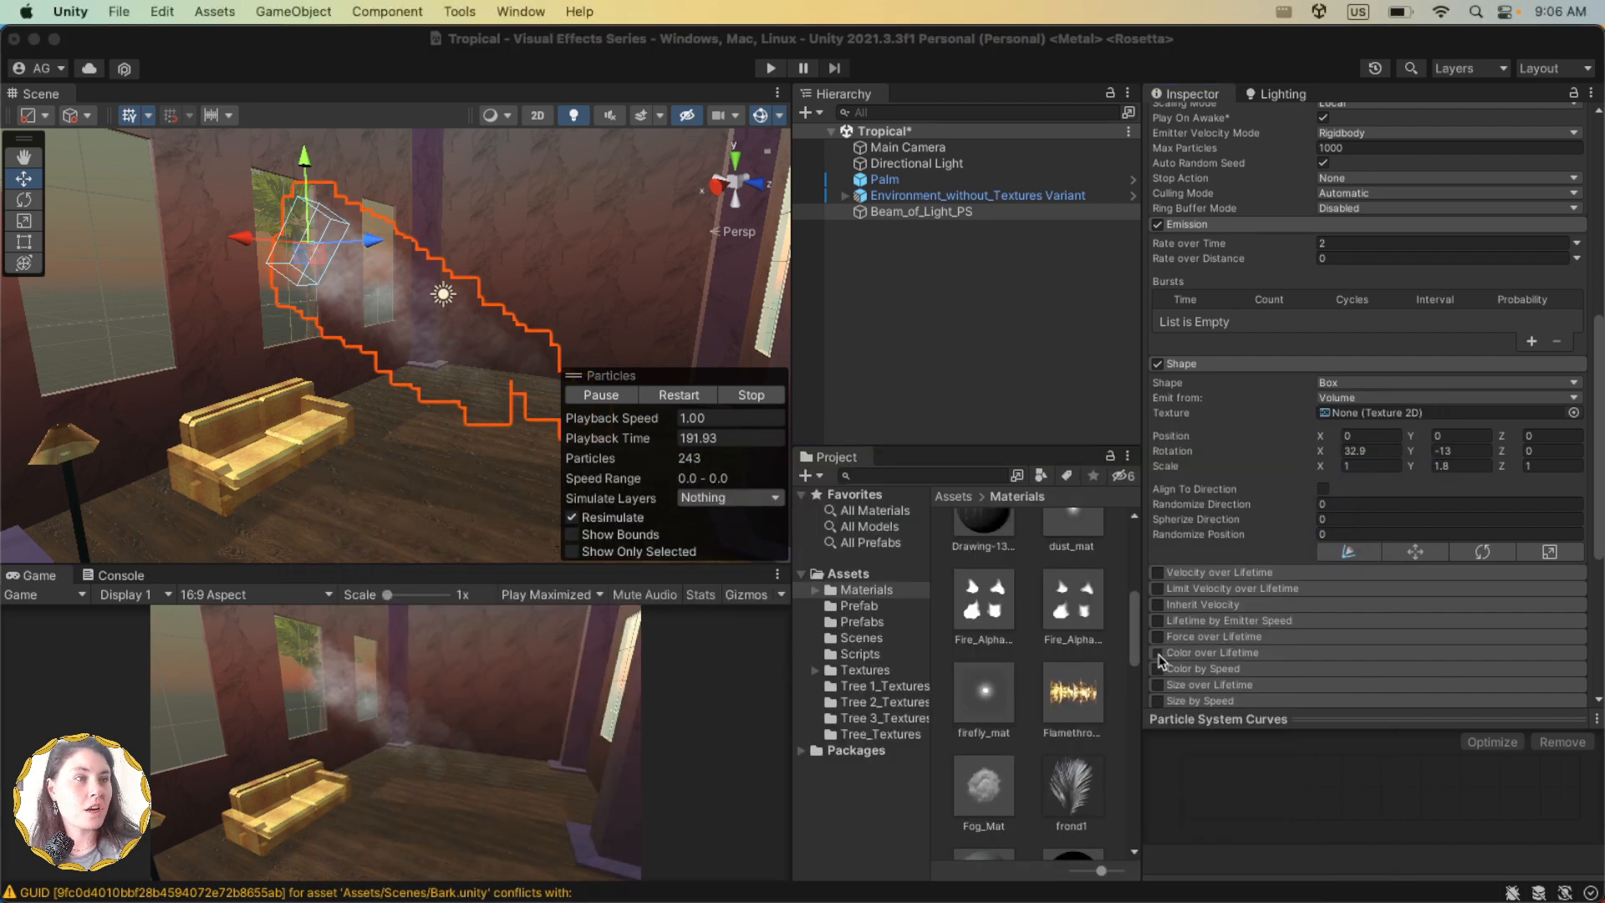
Step: Enable Color over Lifetime with a white gradient whose alpha is 0 at both ends and fully opaque in between
click(1220, 653)
scroll(1329, 524, down, 5)
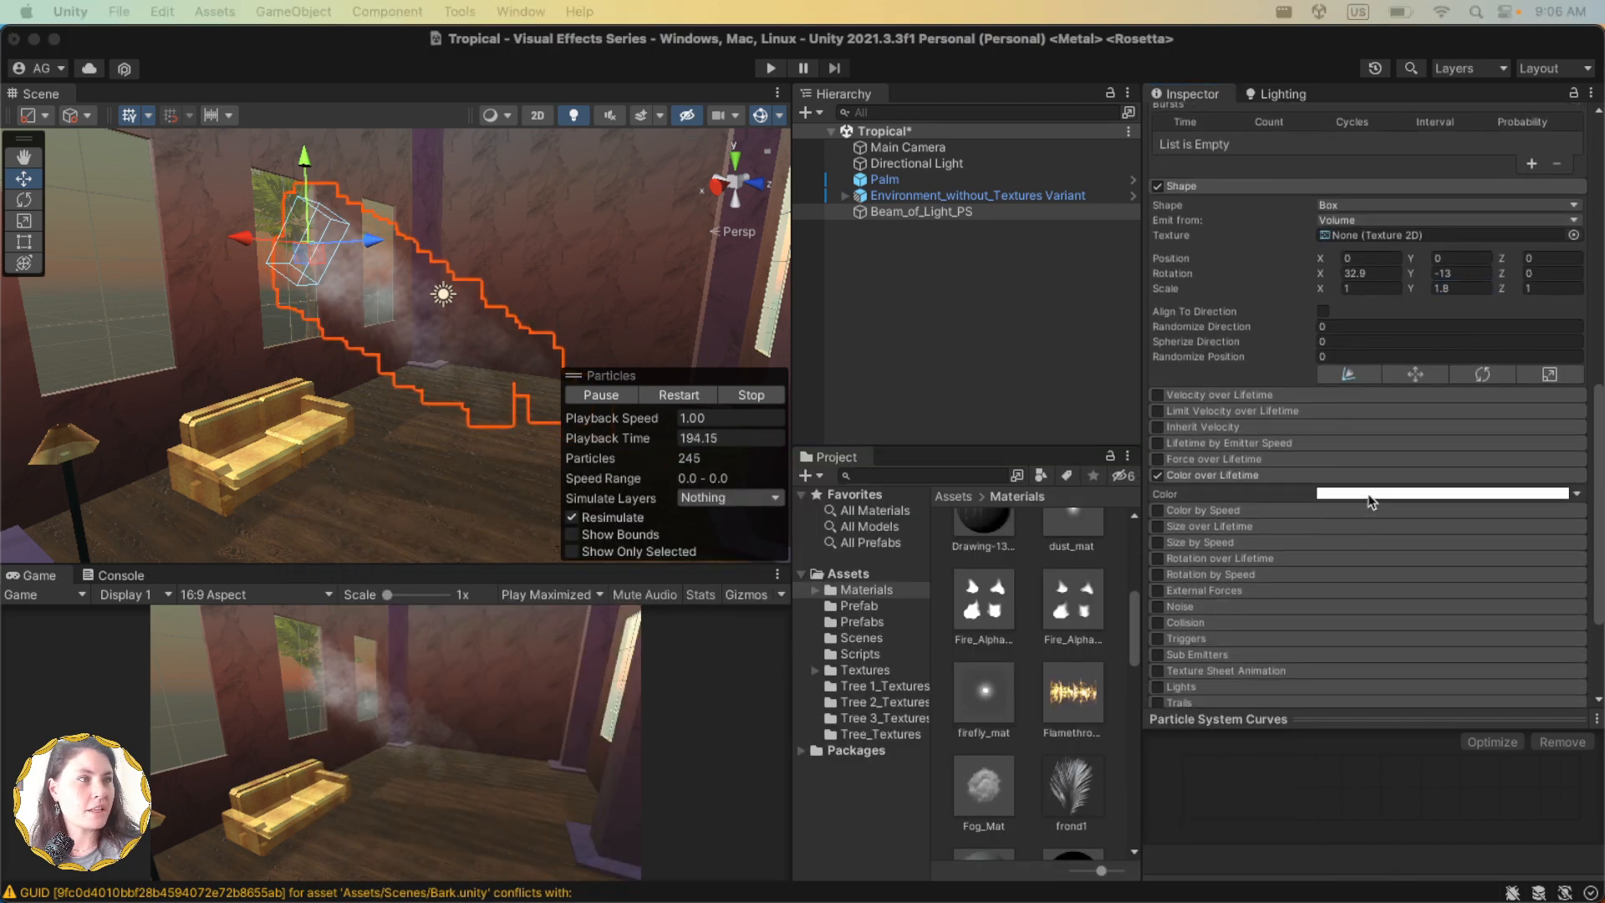
click(1441, 493)
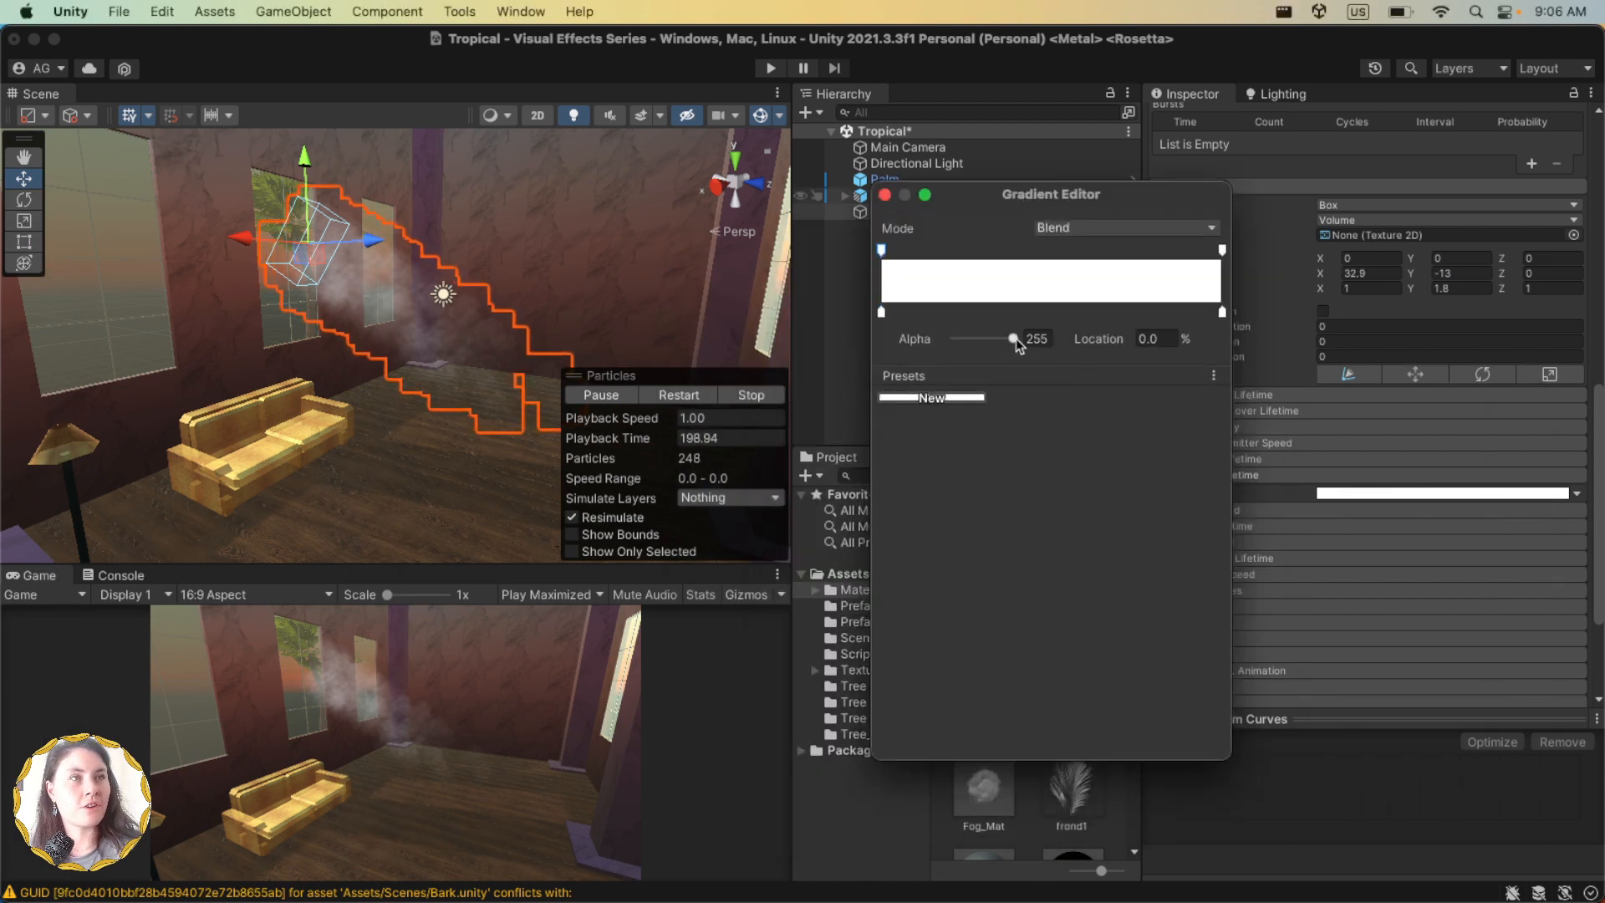
drag(1018, 346, 846, 351)
drag(971, 328, 1124, 255)
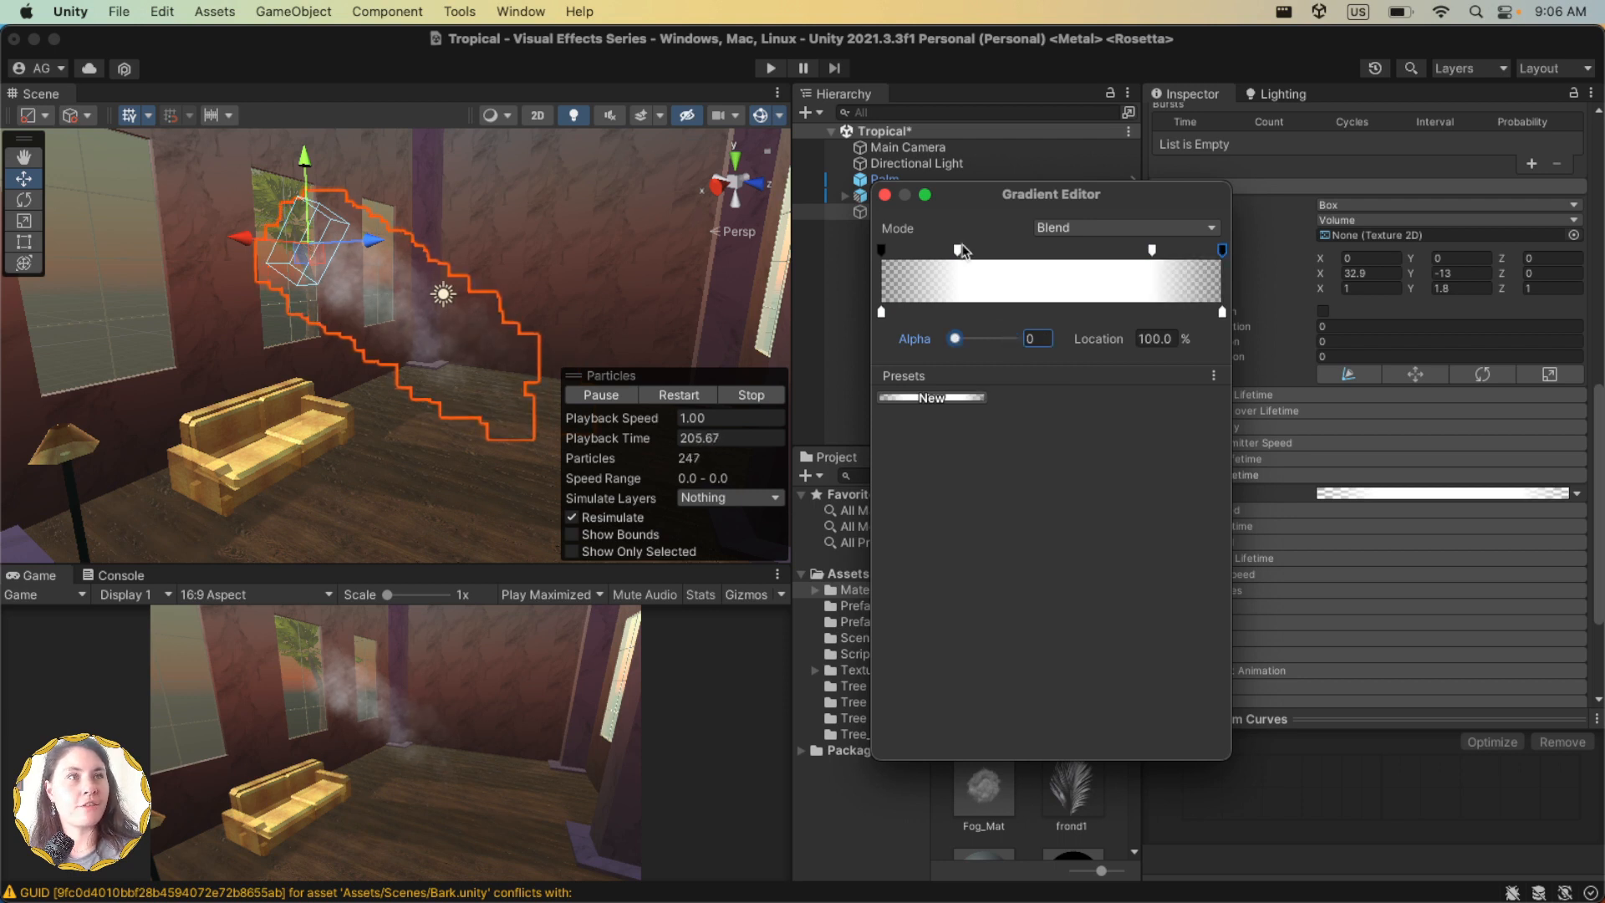
click(883, 195)
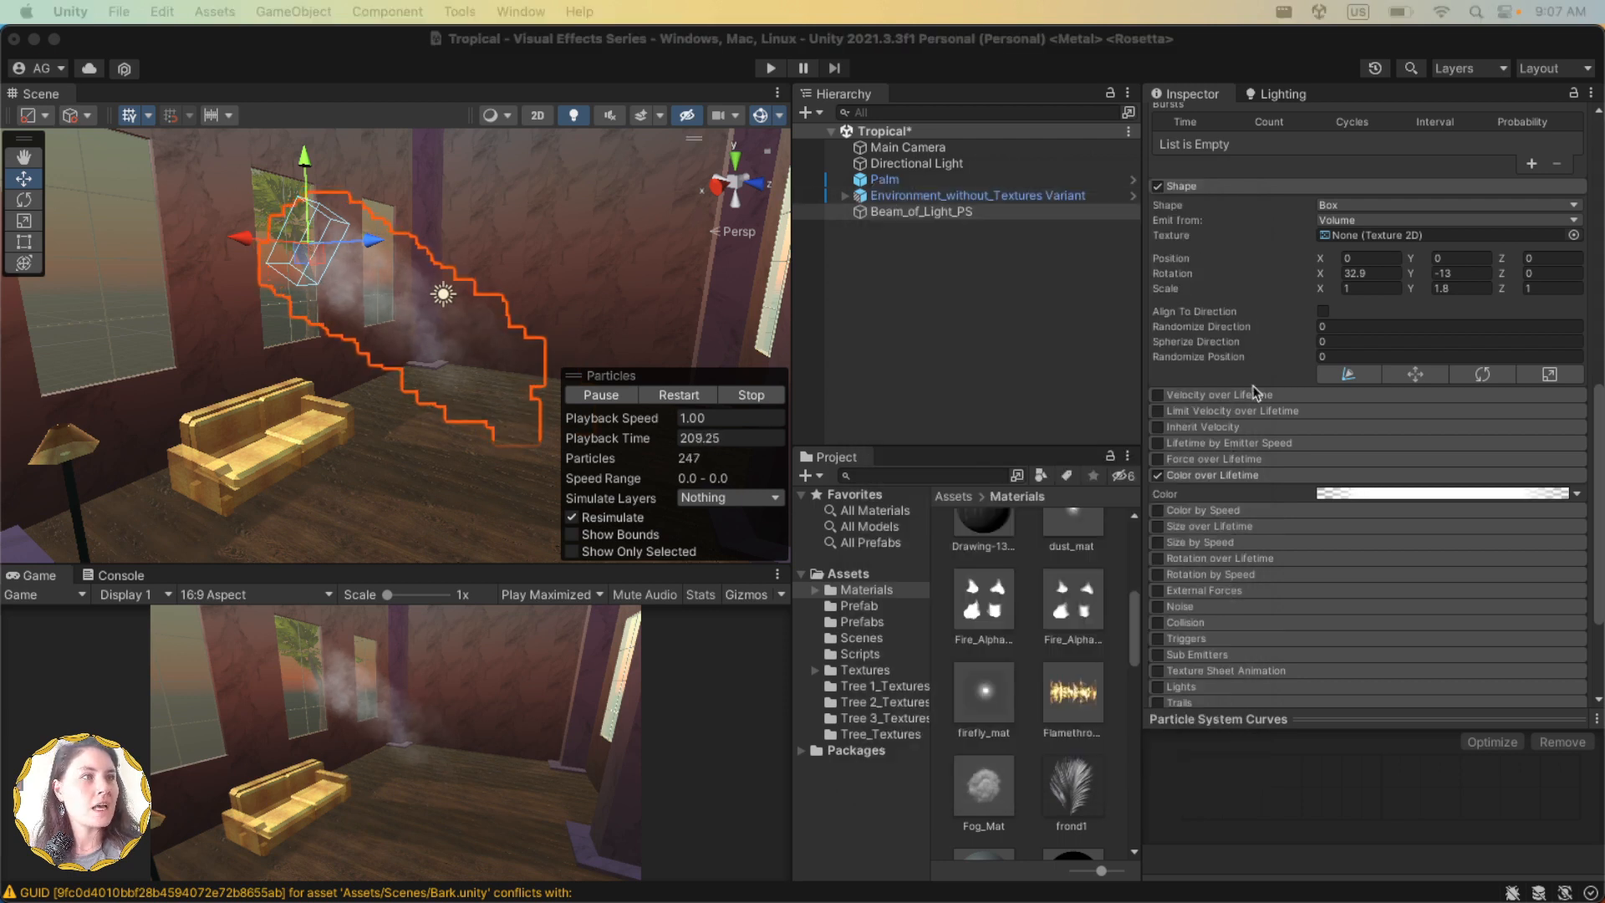
Step: Enable Collision for the beam particles with Lifetime Loss 1, Bounce 0 and the World type
scroll(1429, 400, down, 3)
click(1157, 460)
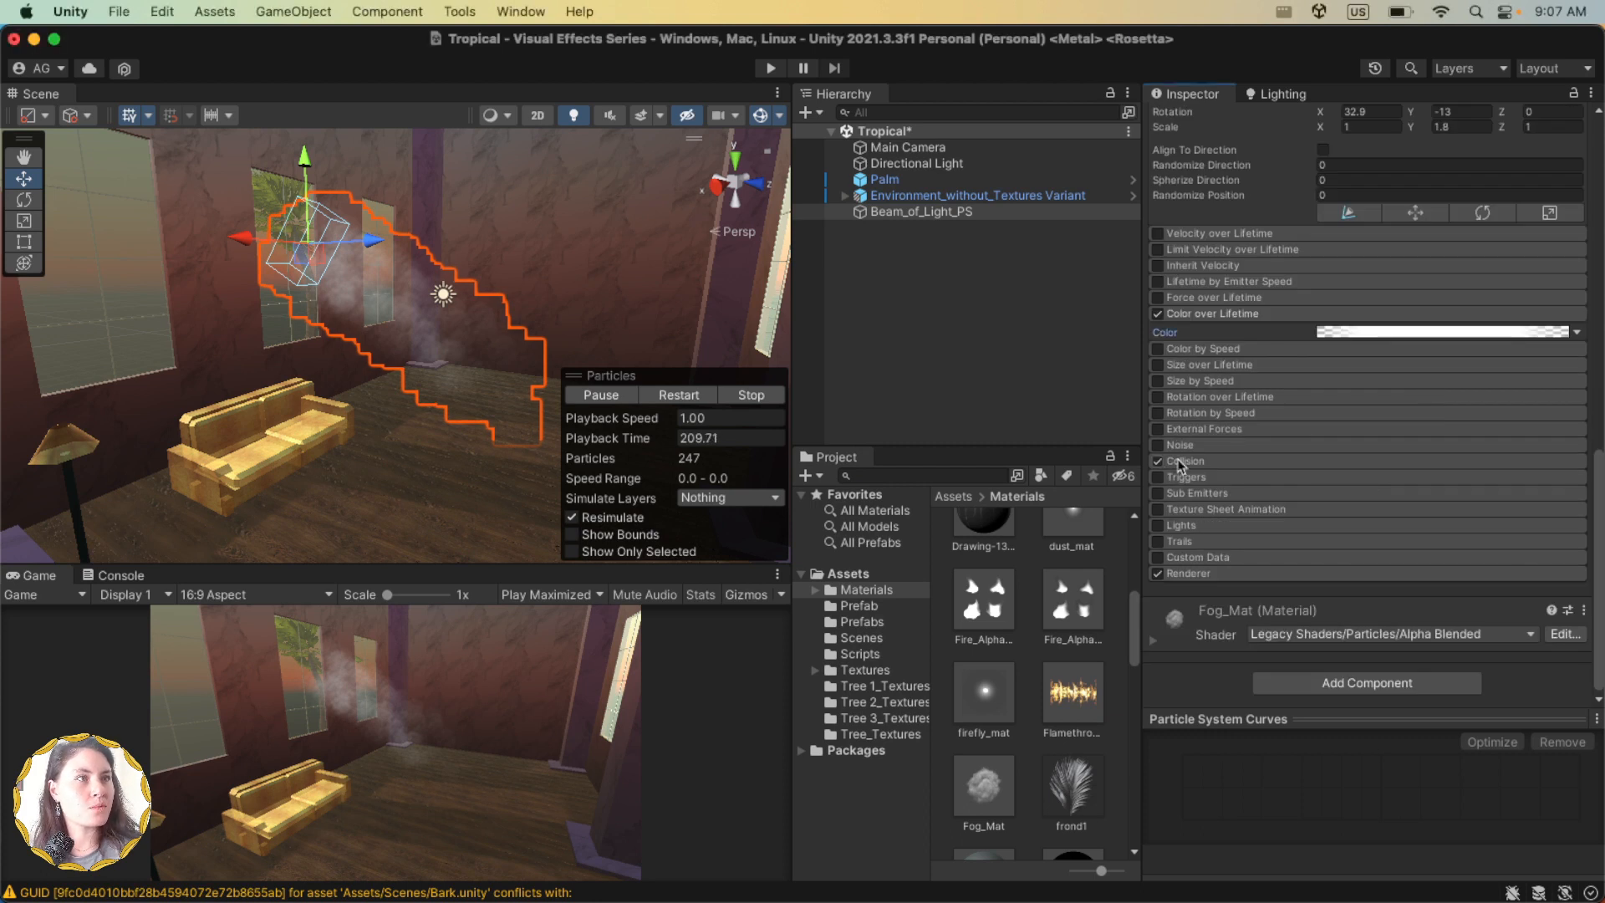
click(1200, 463)
scroll(1404, 435, down, 2)
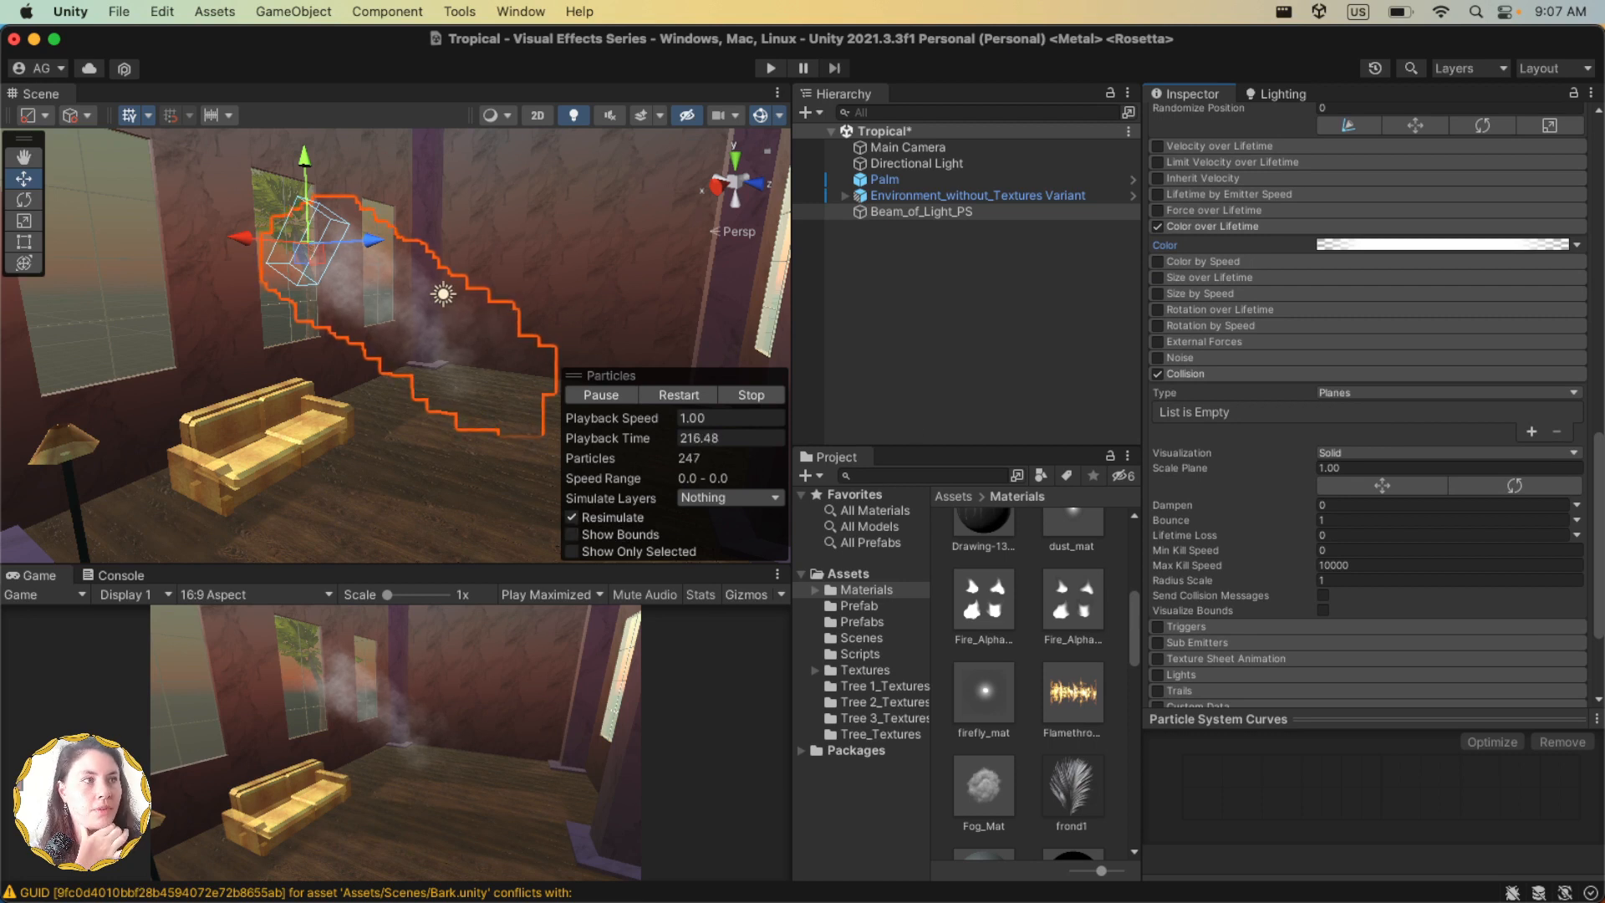
click(1349, 535)
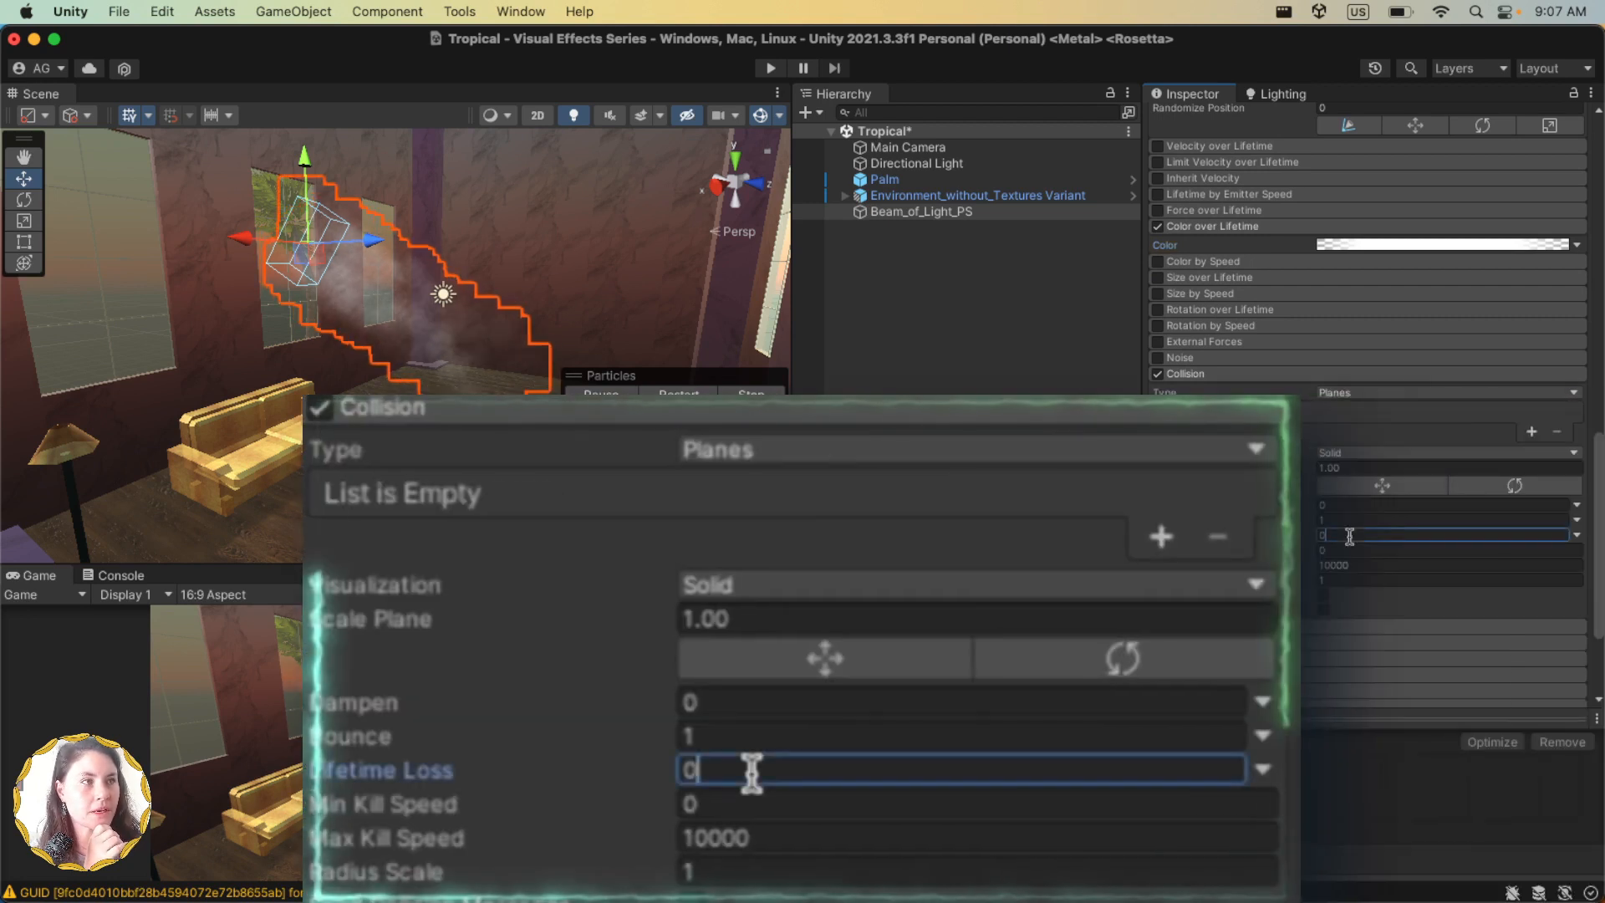
text(1)
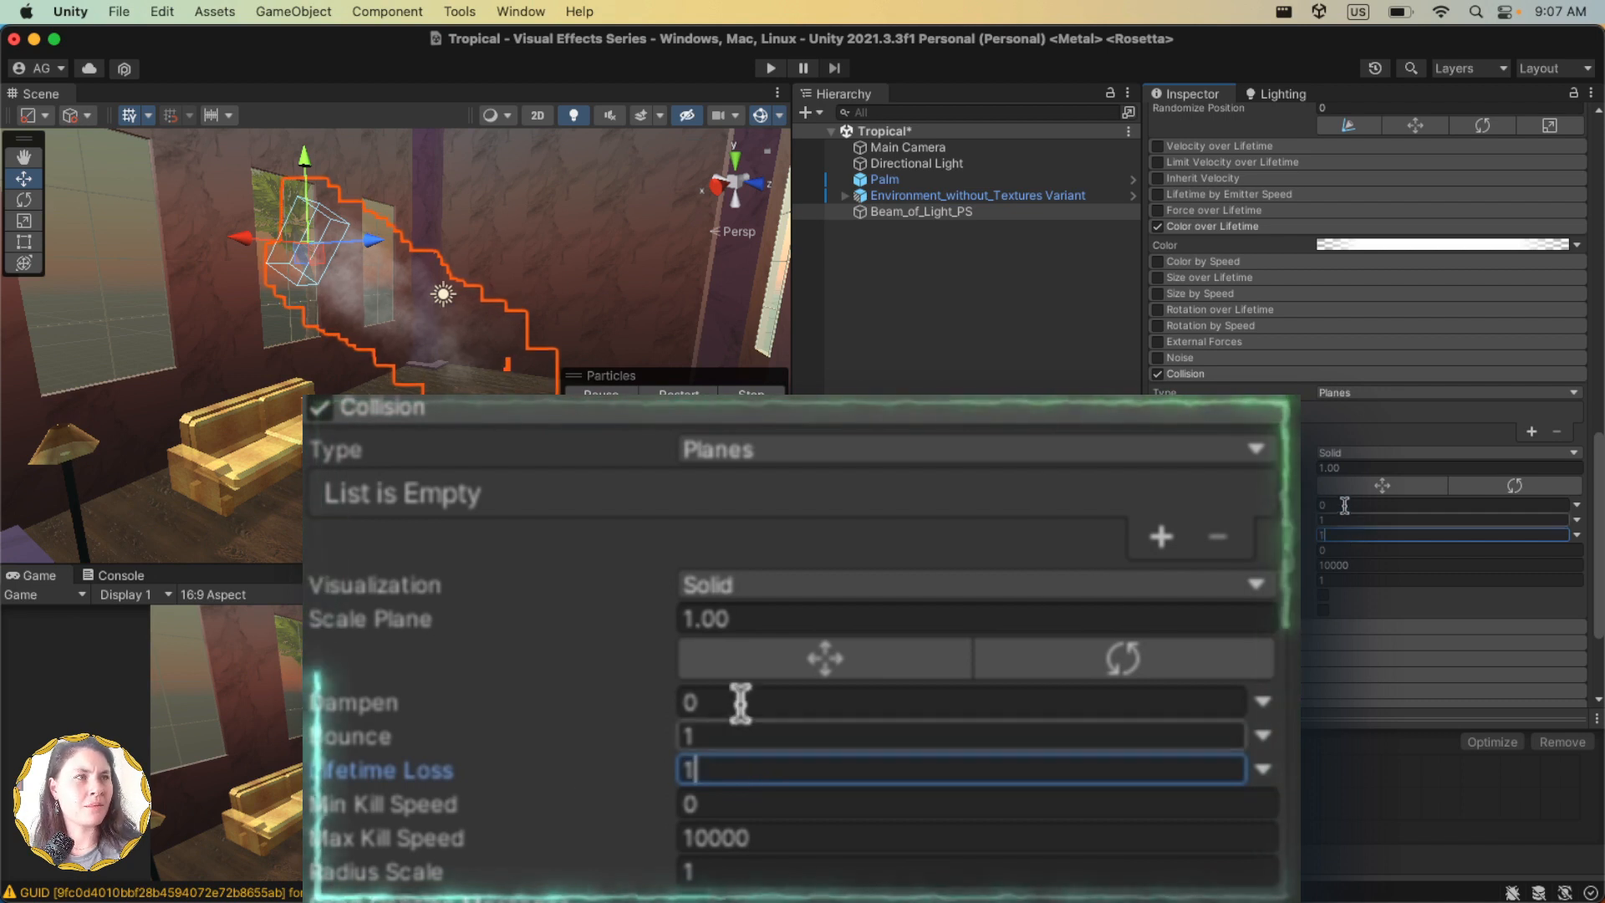
click(1341, 518)
text(0)
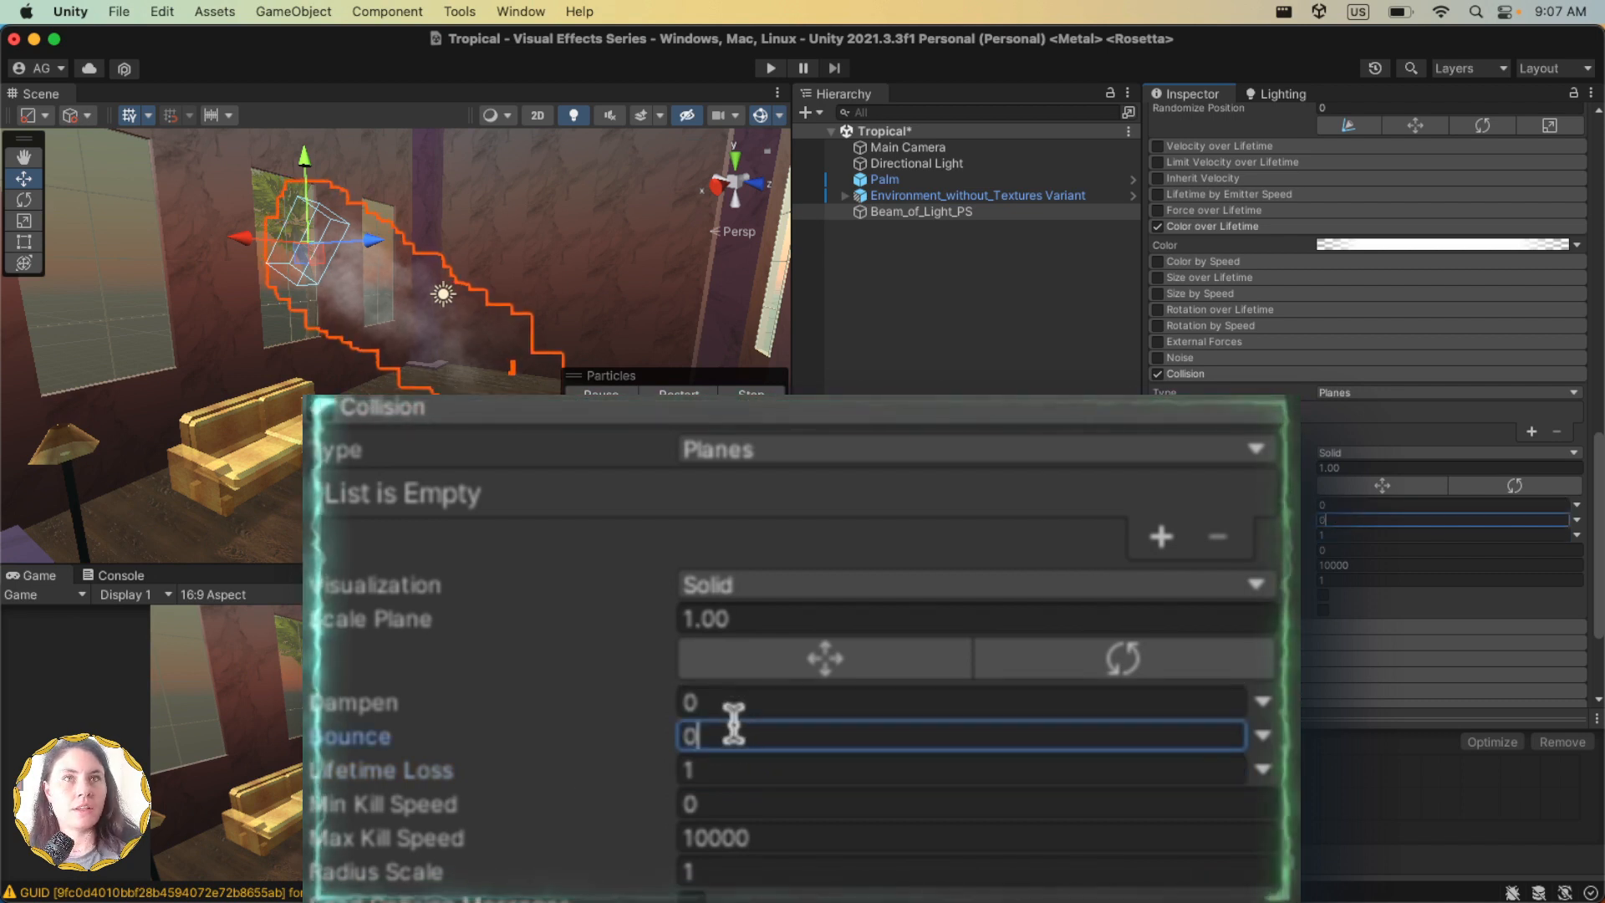
click(1334, 390)
click(1360, 416)
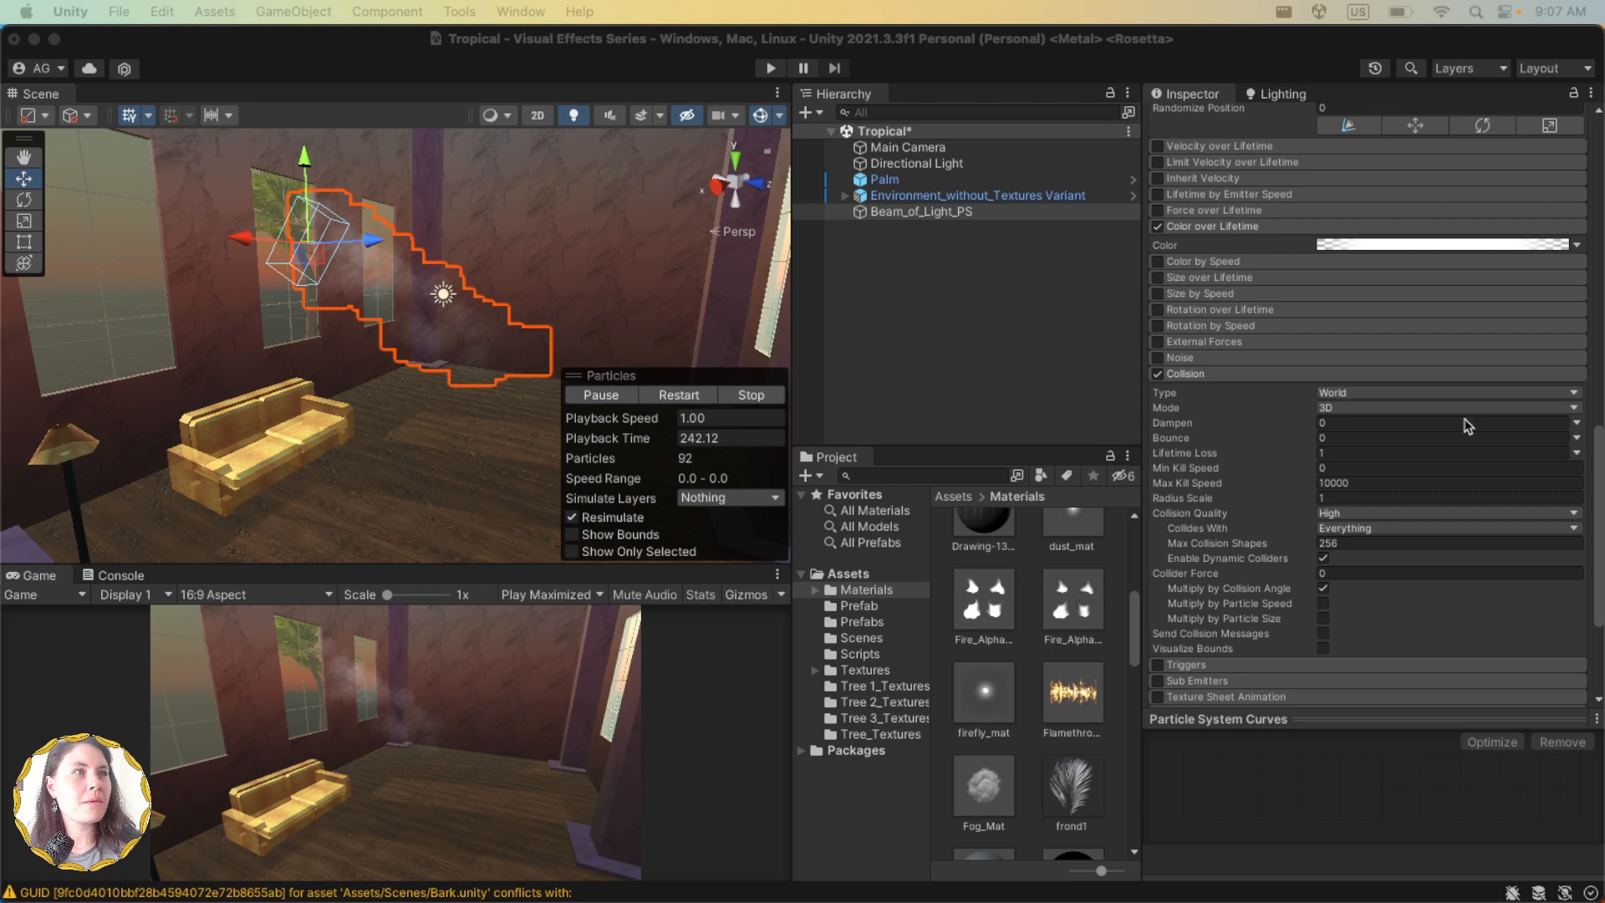
Step: Change the beam particles' Render Mode to Stretched Billboard in the Renderer settings
scroll(1471, 427, down, 5)
click(1275, 576)
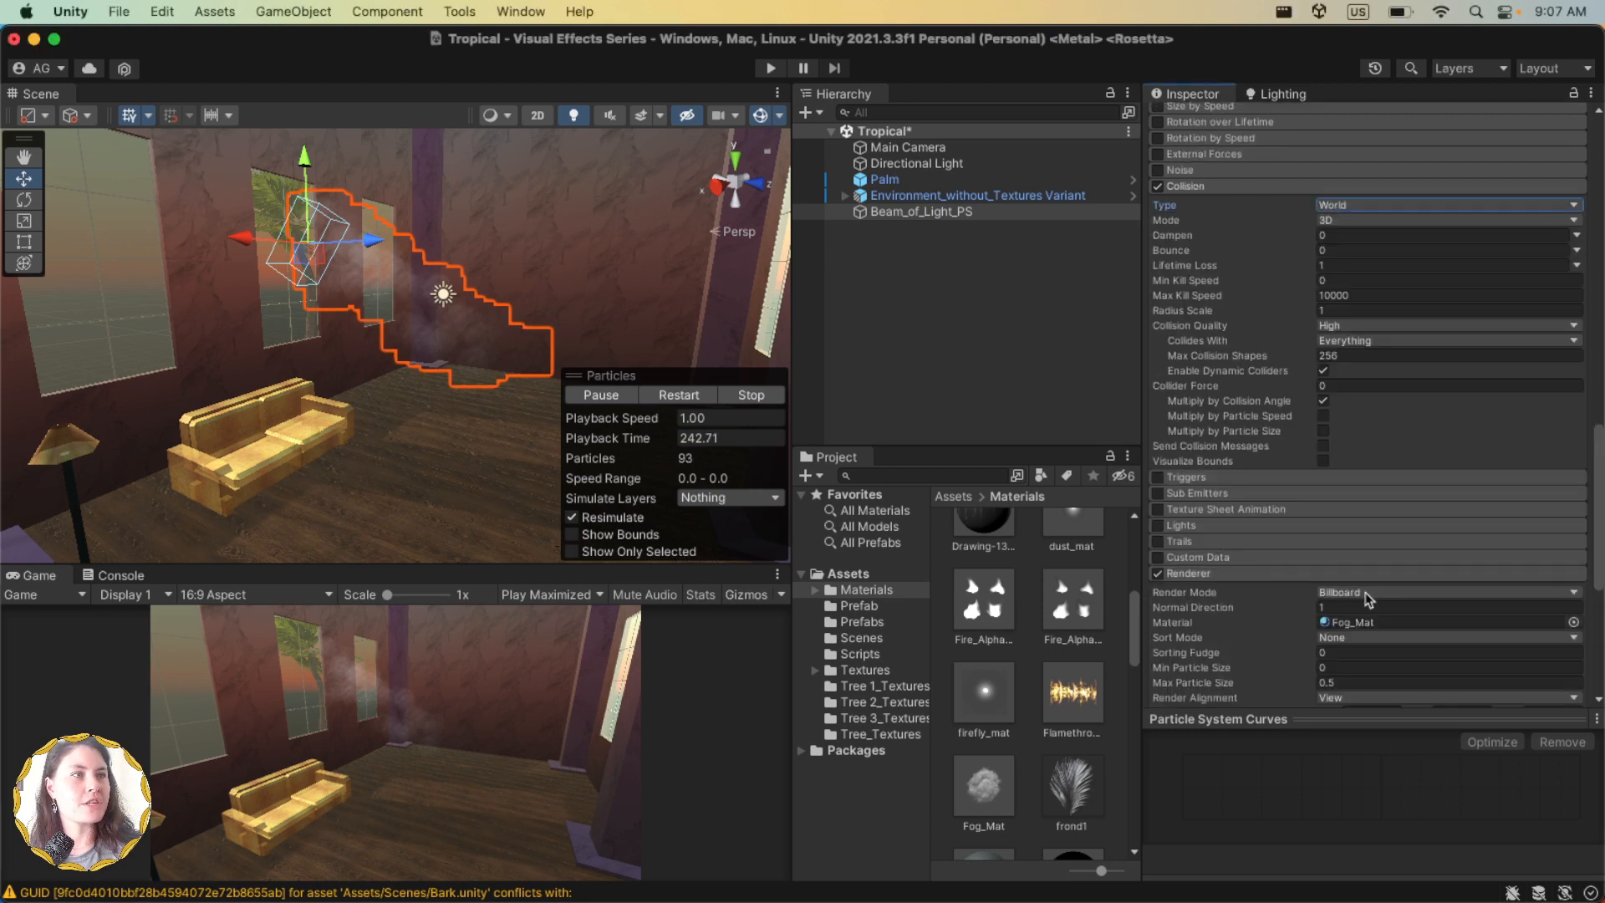
scroll(1336, 393, down, 4)
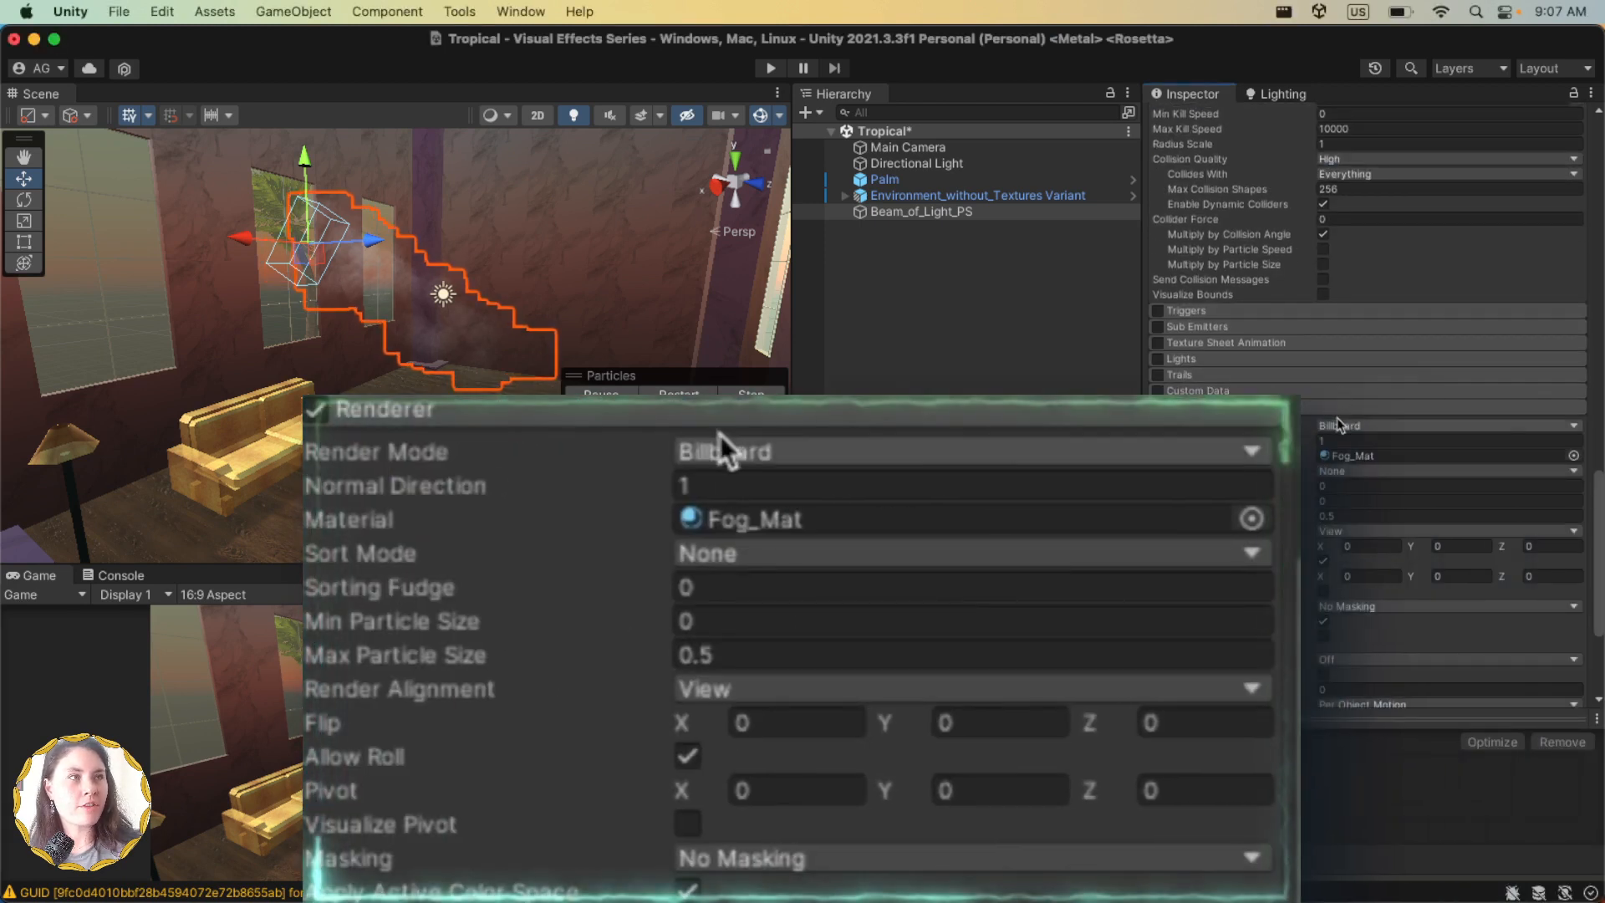
click(1336, 424)
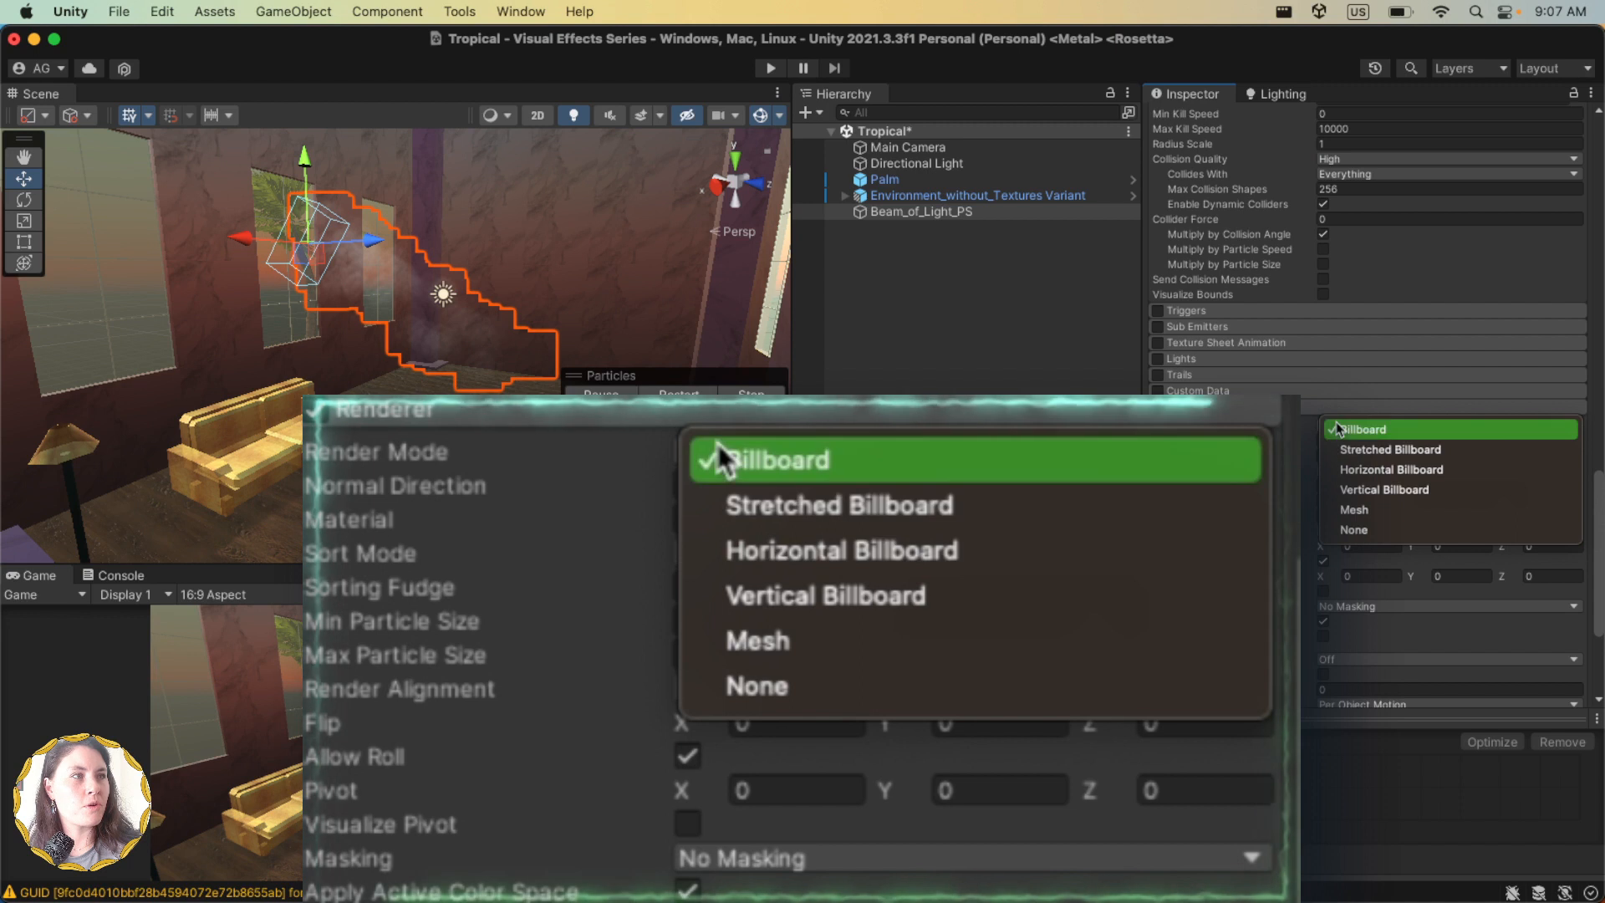
click(1413, 451)
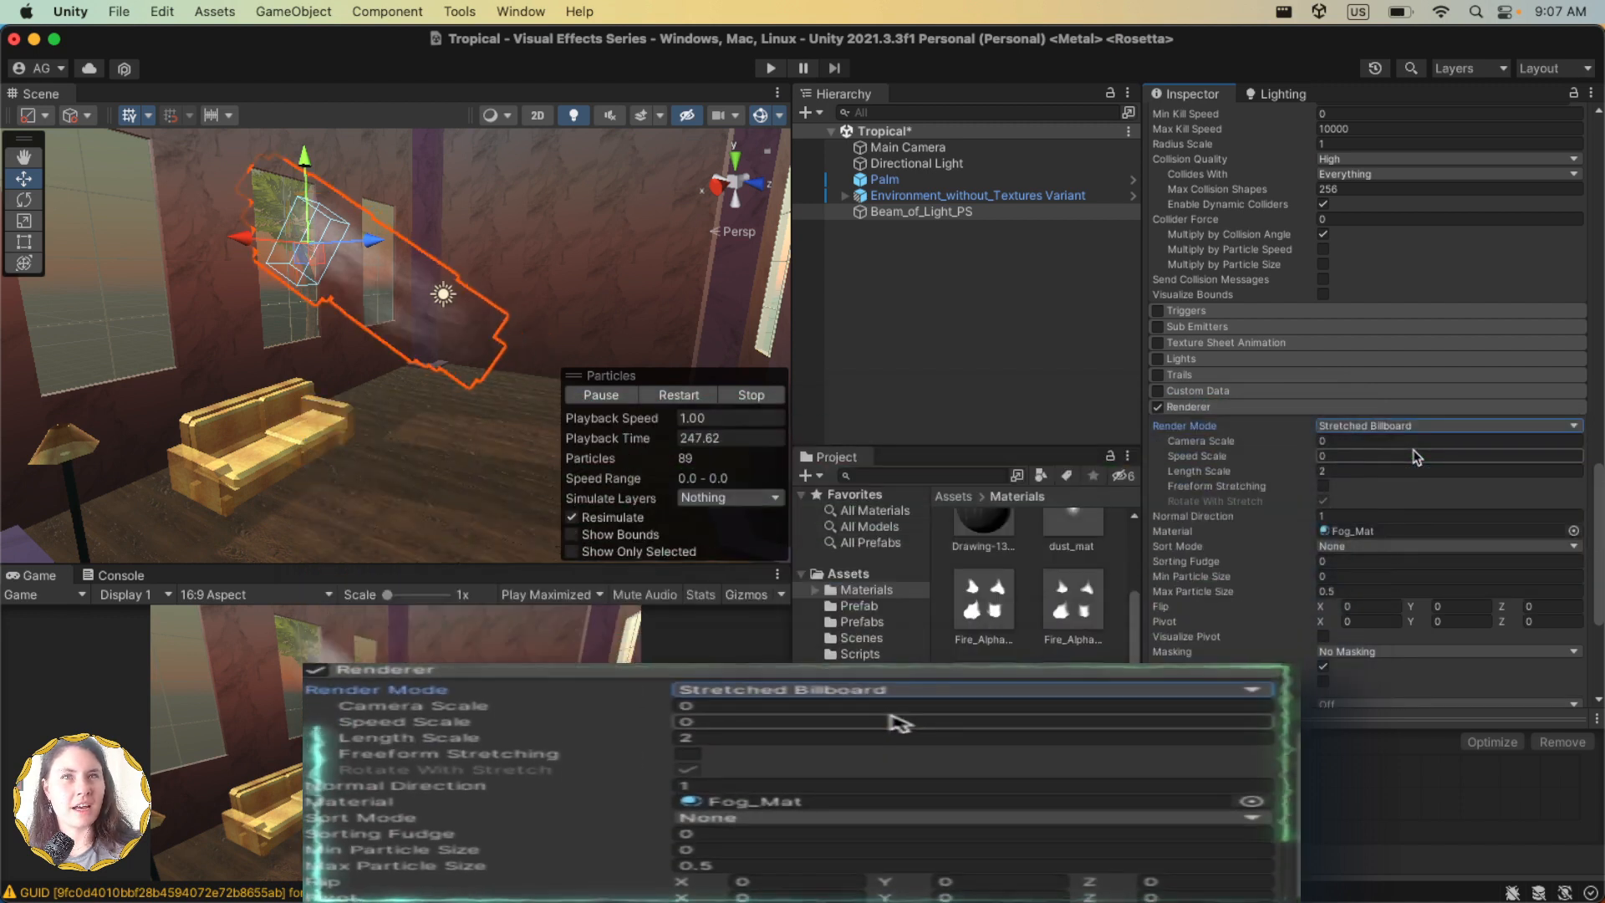
scroll(1351, 467, up, 1)
click(720, 188)
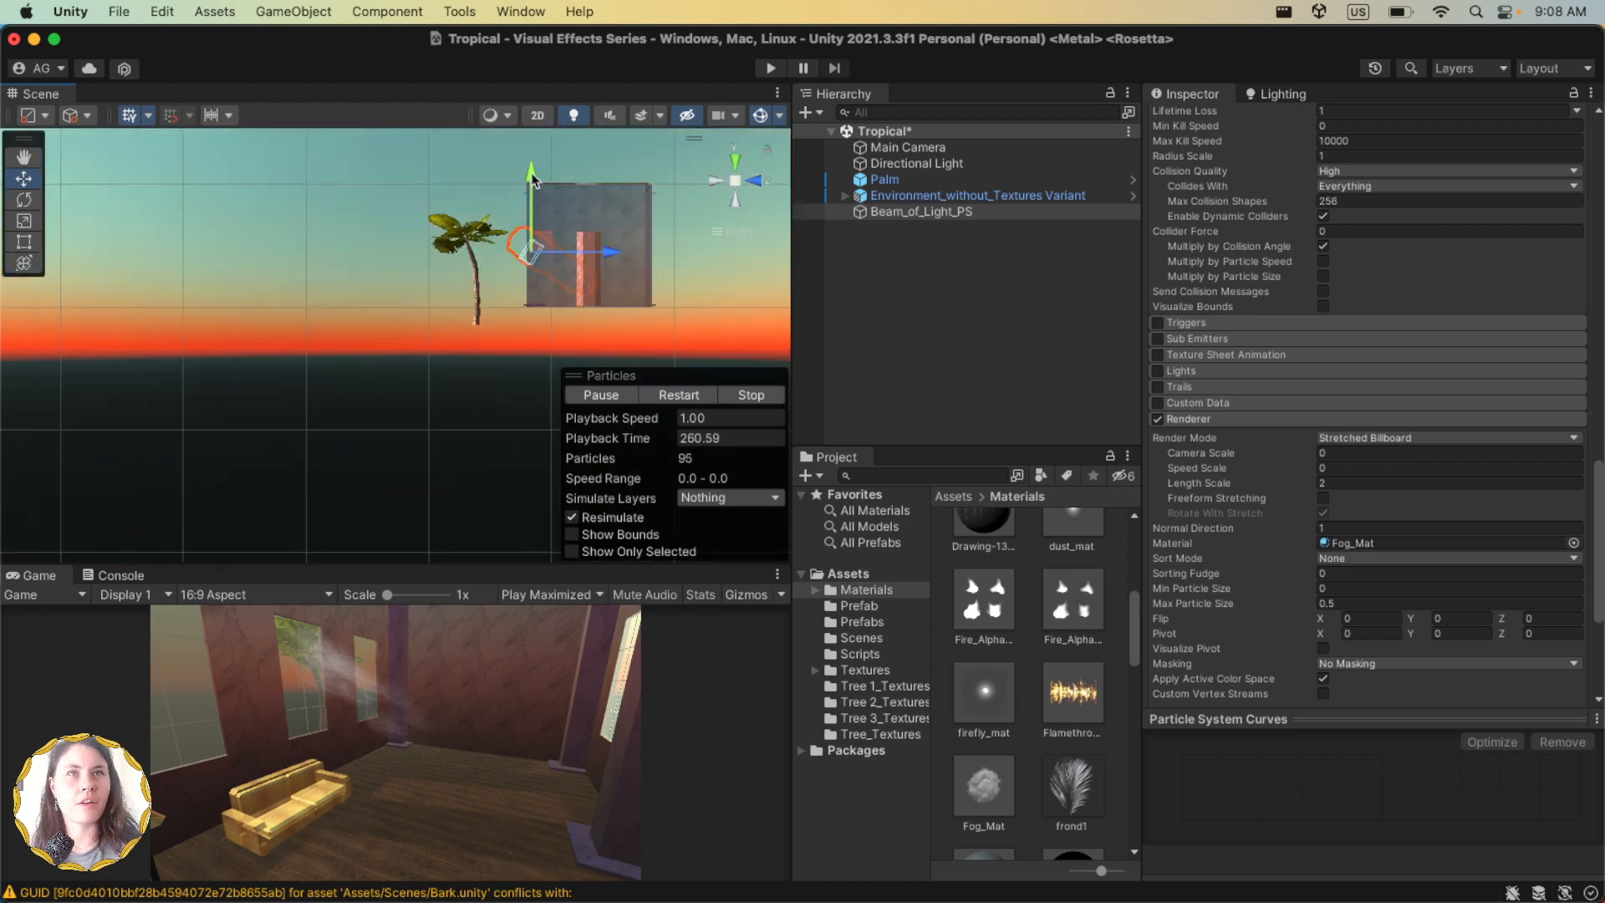
click(758, 182)
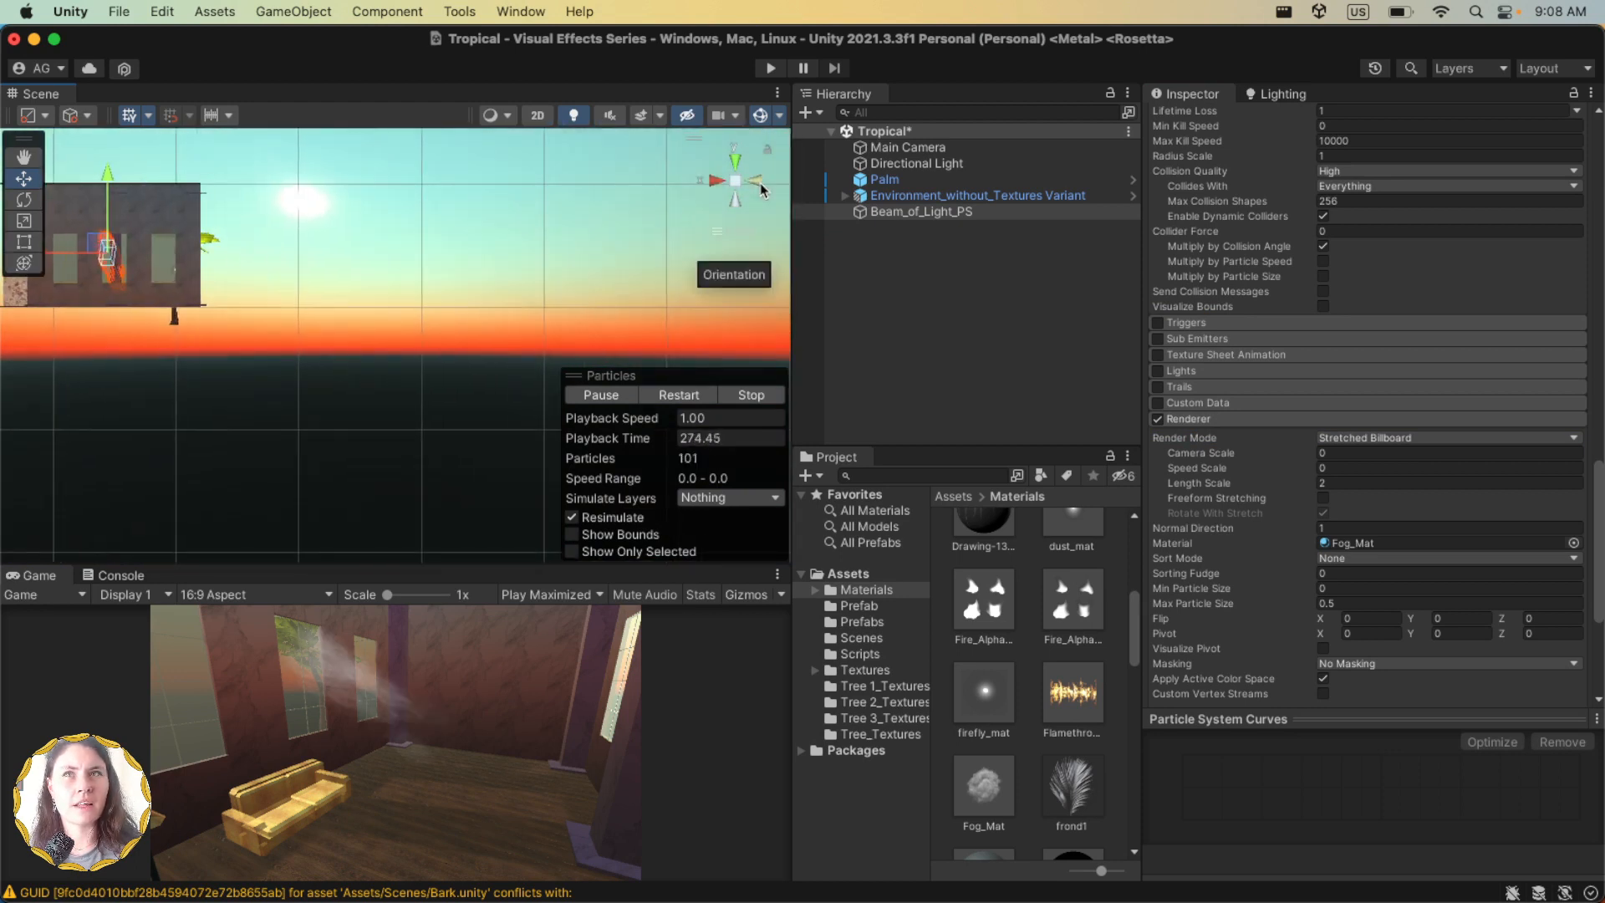
click(757, 182)
click(758, 183)
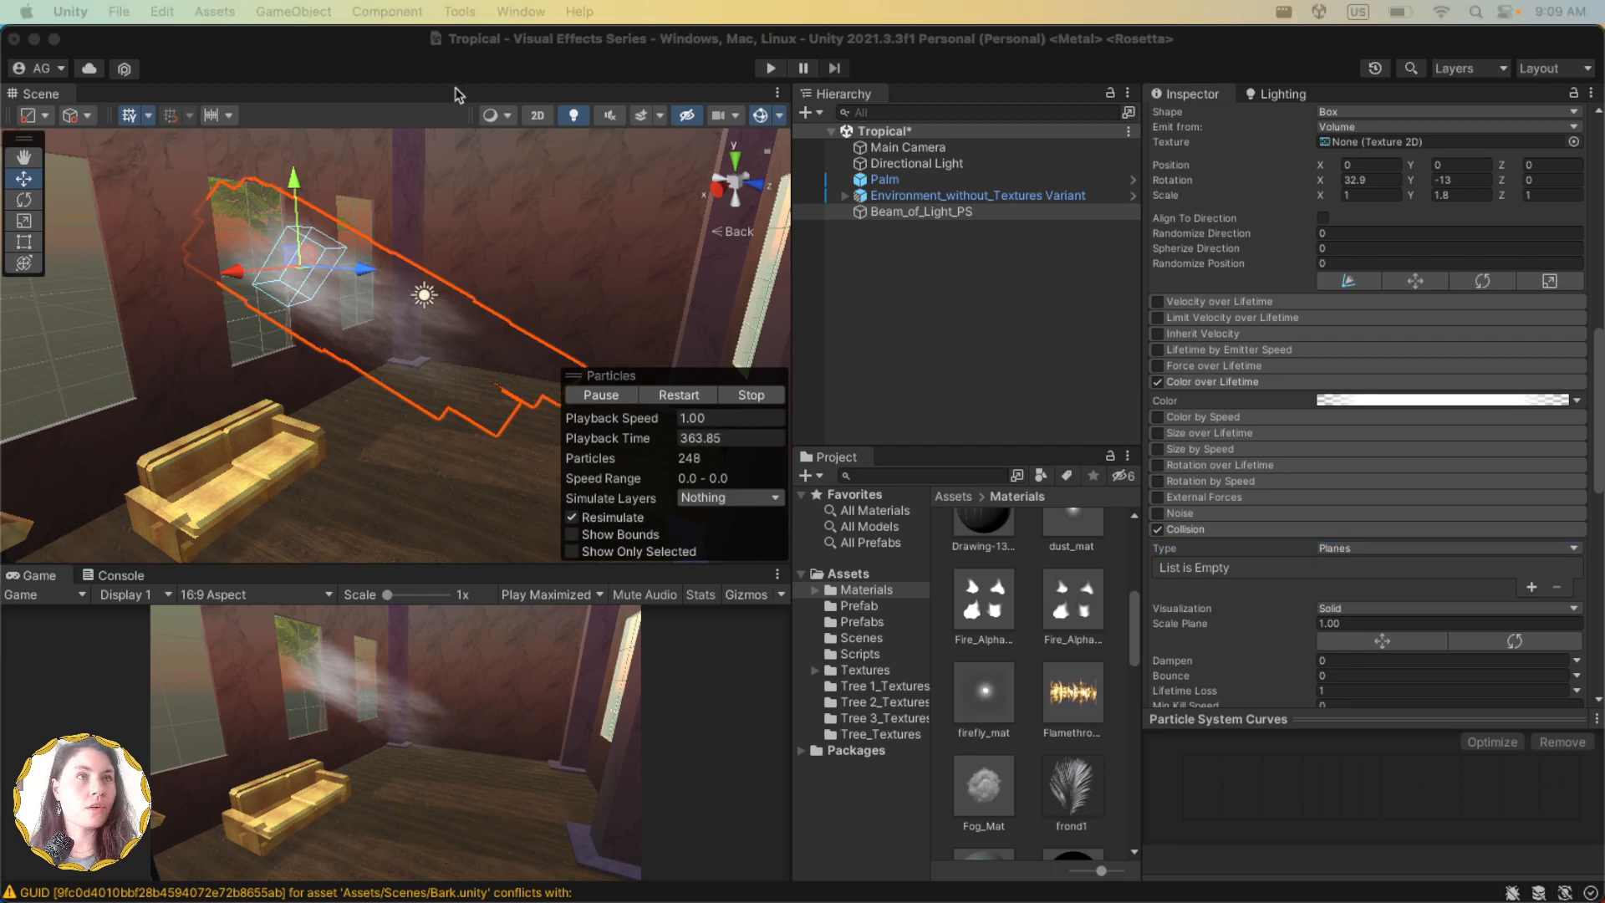
Step: Add a new particle system to the scene and name it Dust
click(964, 273)
right_click(934, 255)
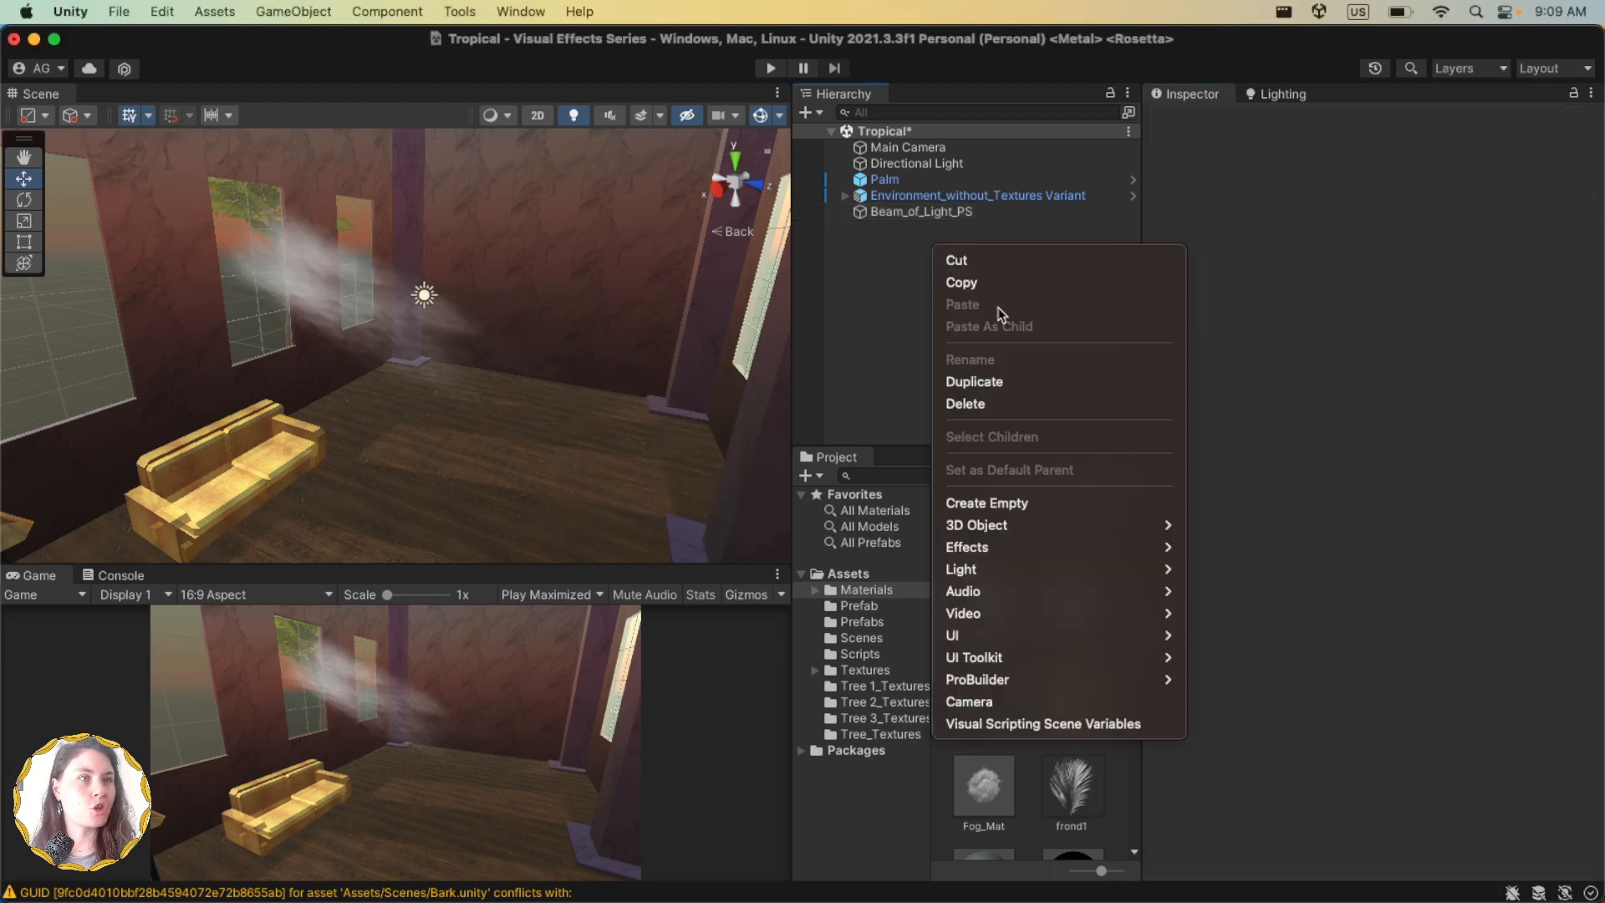
mouse_move(1070, 527)
mouse_move(1020, 543)
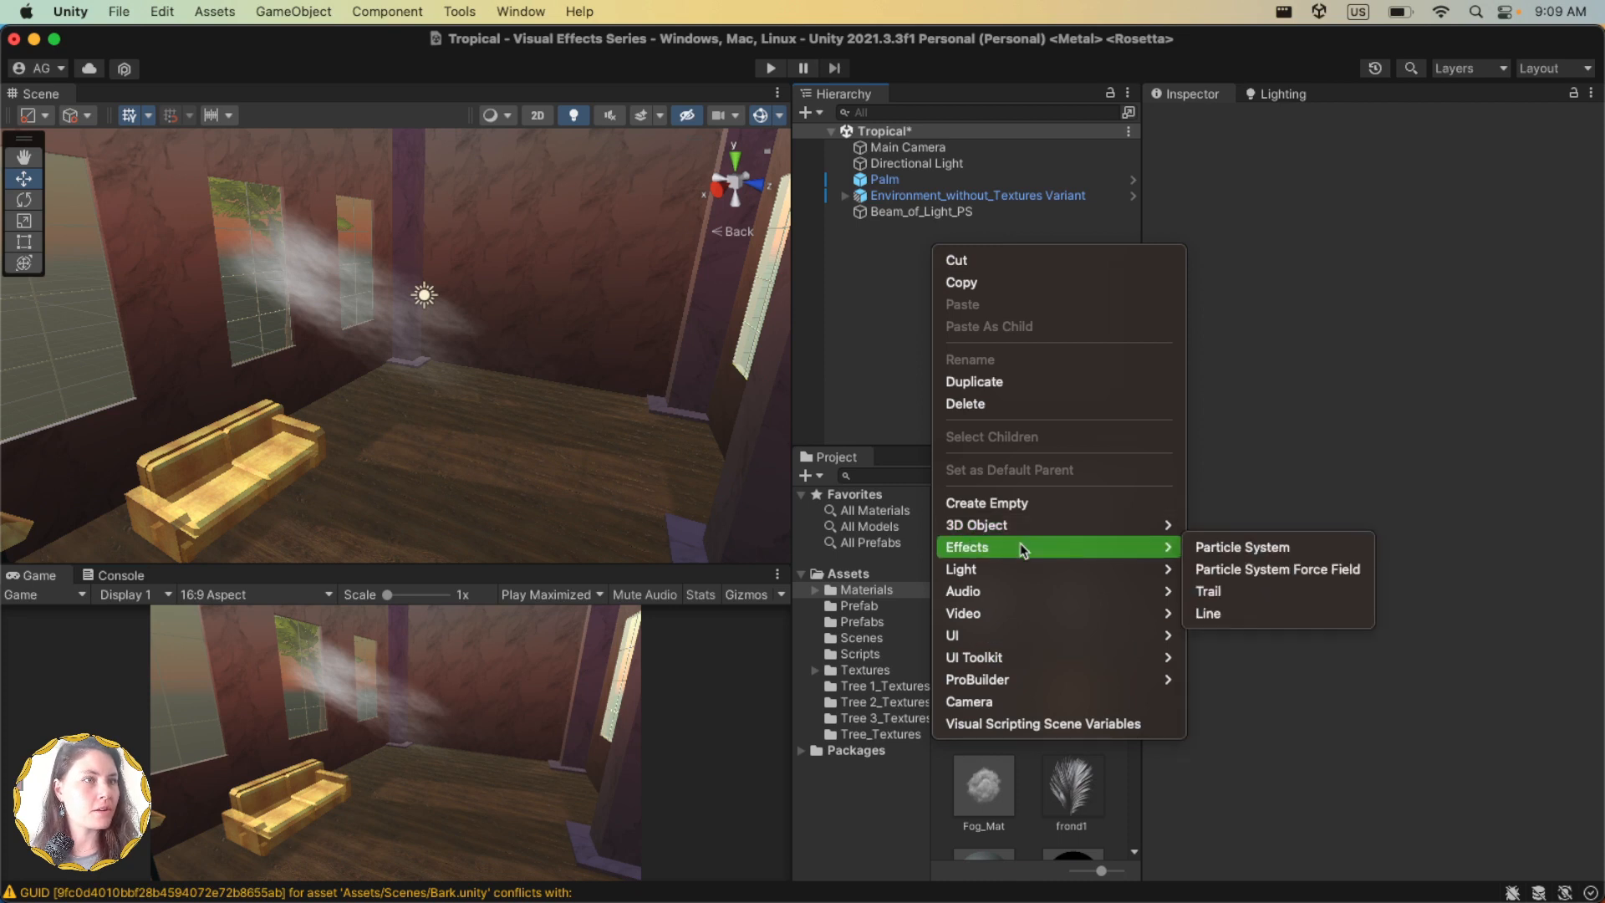
click(1352, 553)
text(Dust)
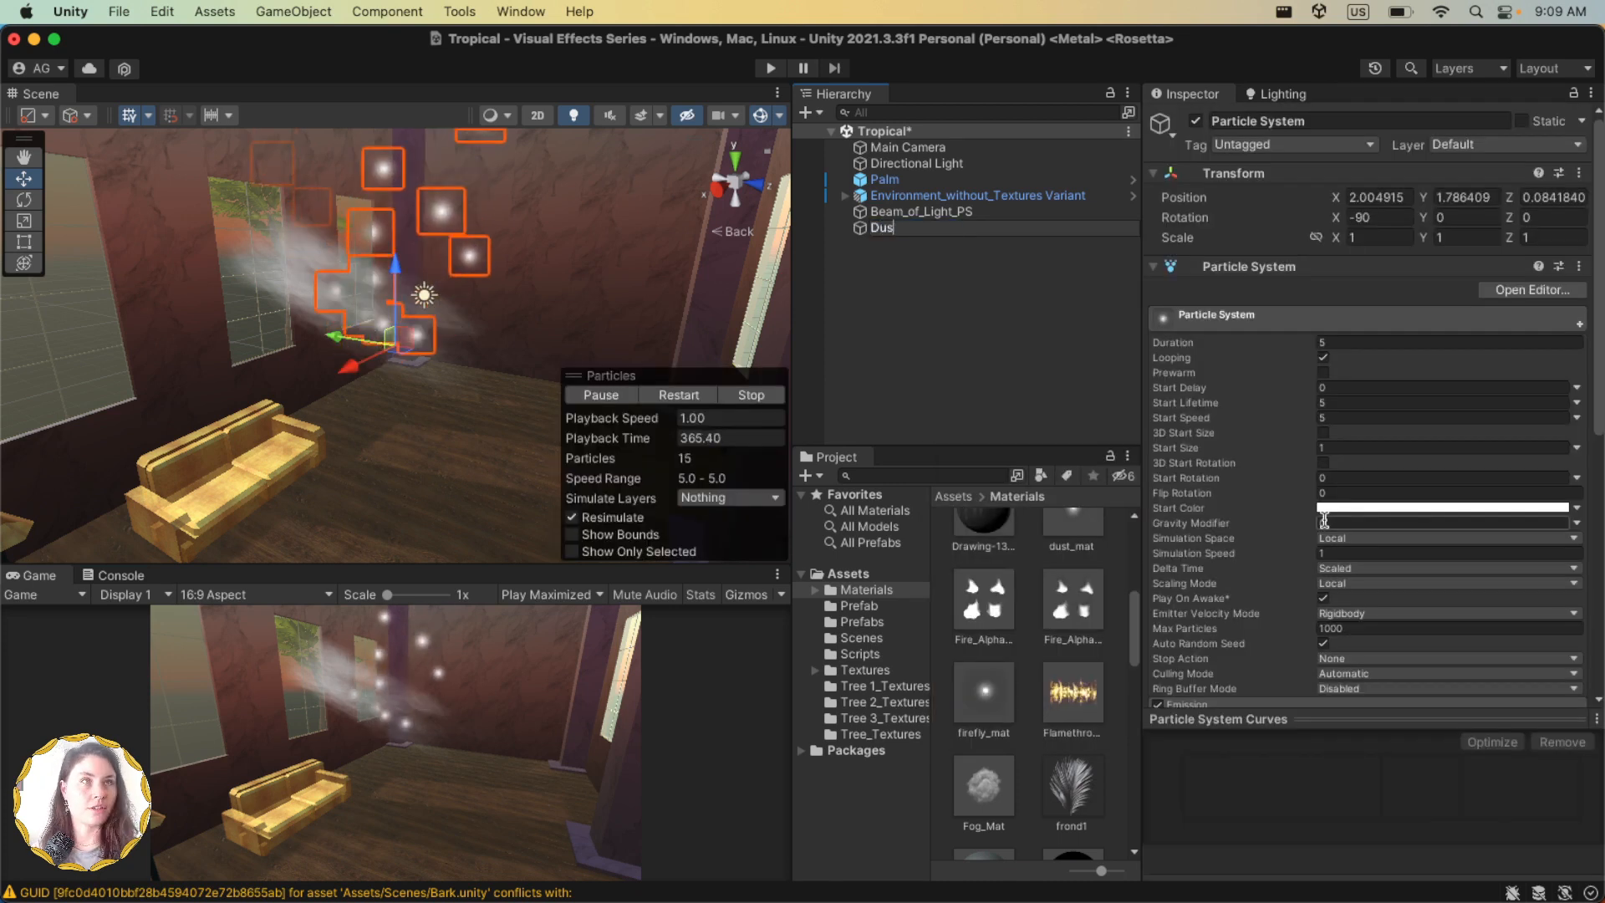
key(Return)
Step: Set the X rotation in the Dust object's Transform to 0
click(1367, 216)
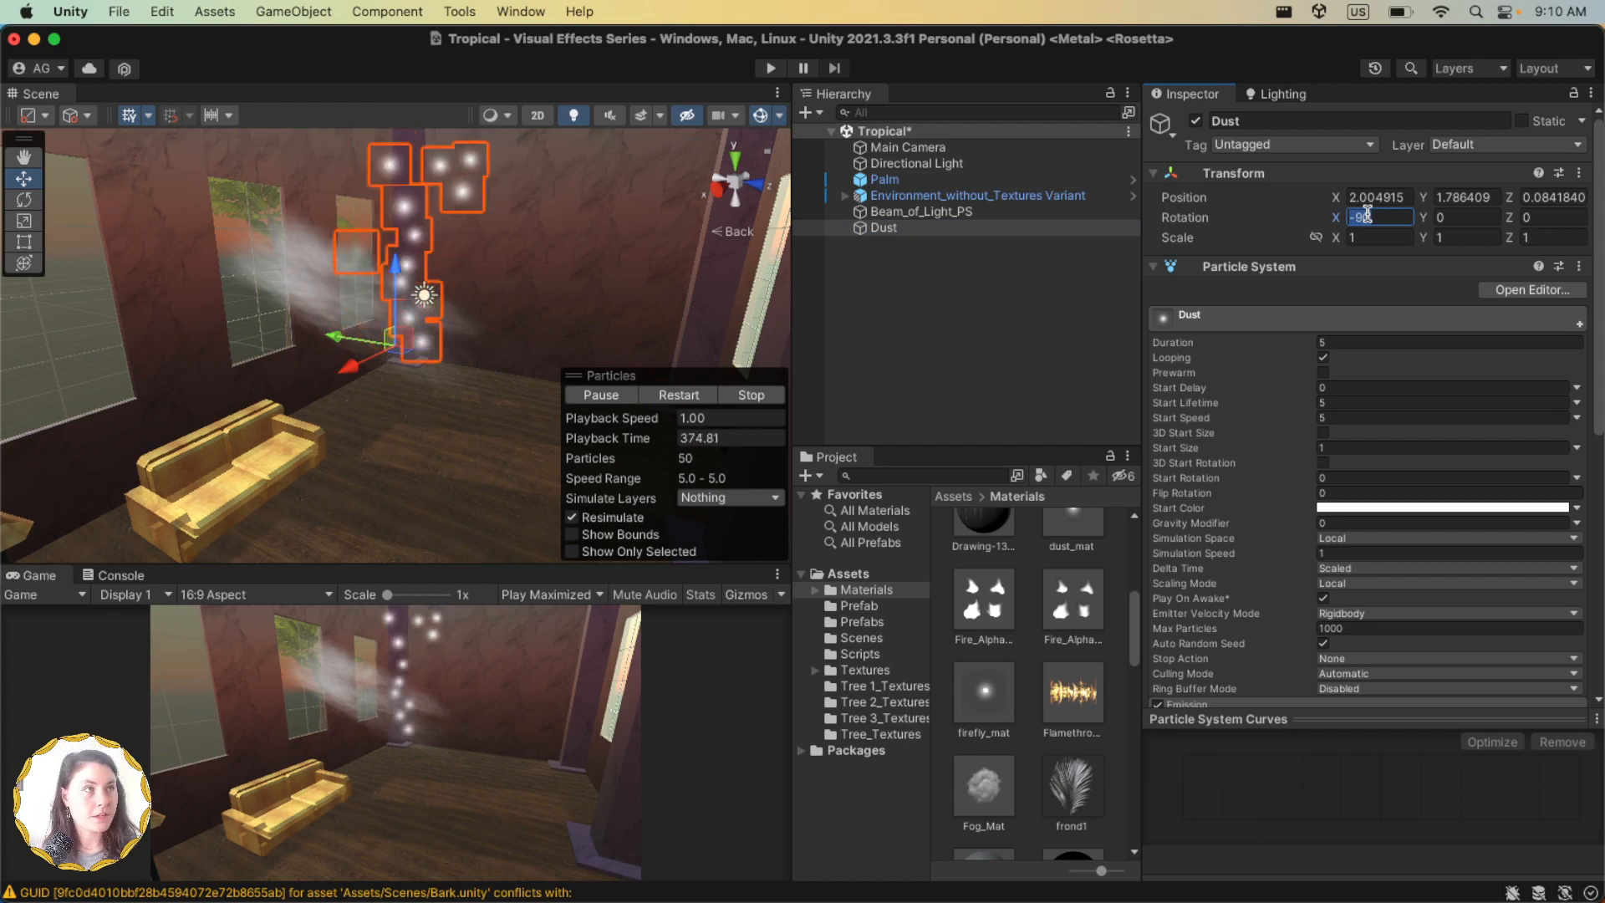
text(0)
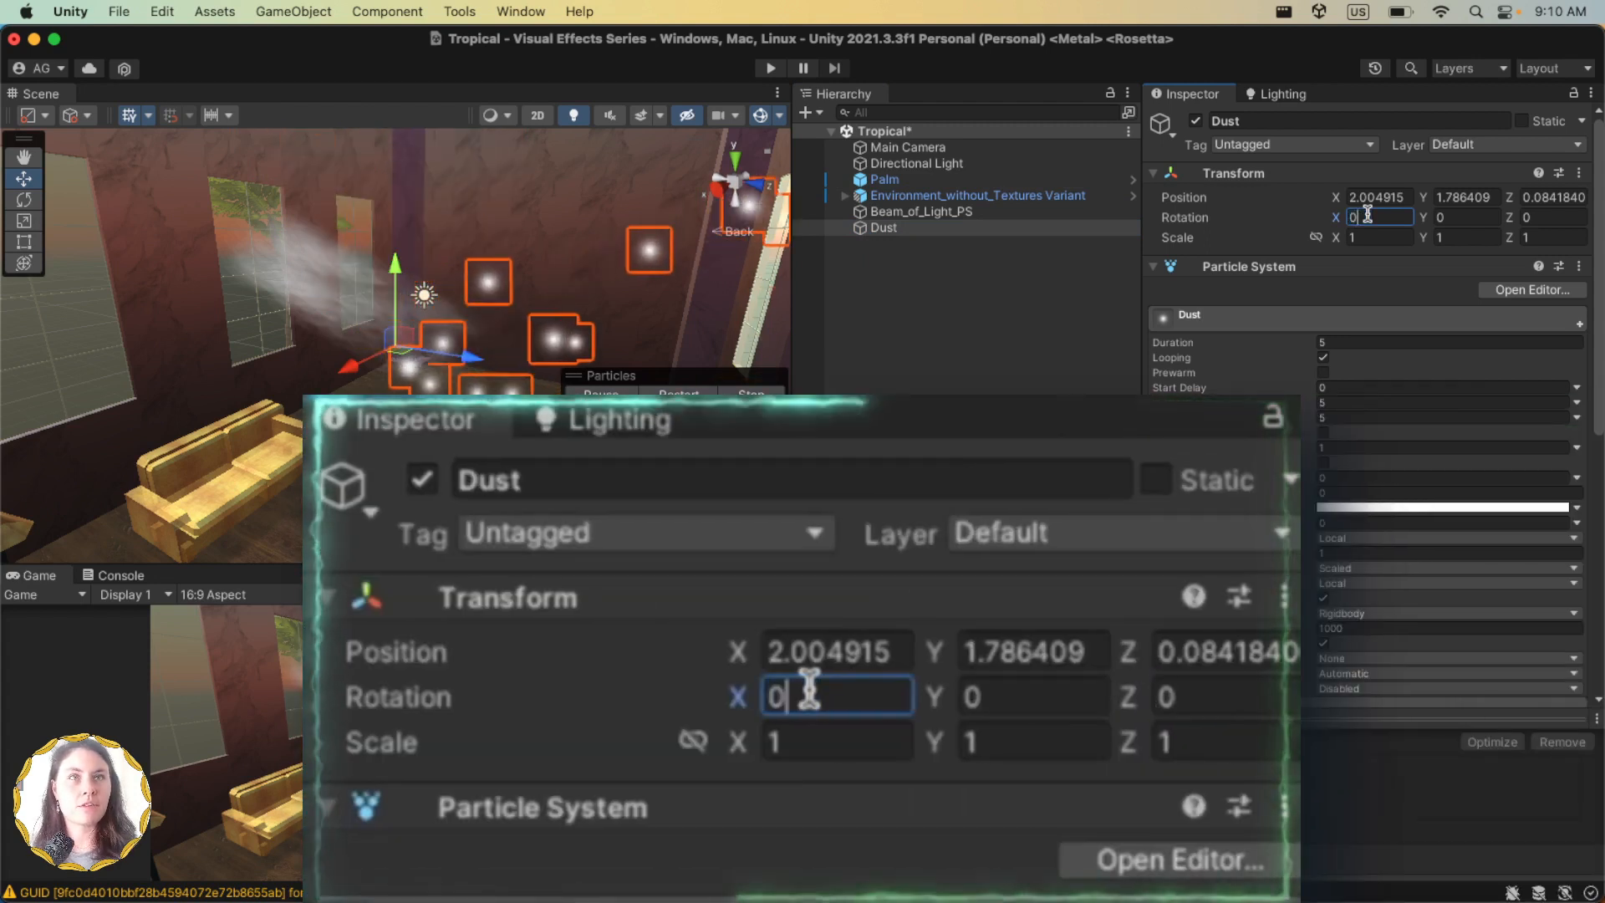
key(Return)
Step: Enable Prewarm on the Dust particle system and make its Start Lifetime random between the constants 30 and 40
click(1323, 373)
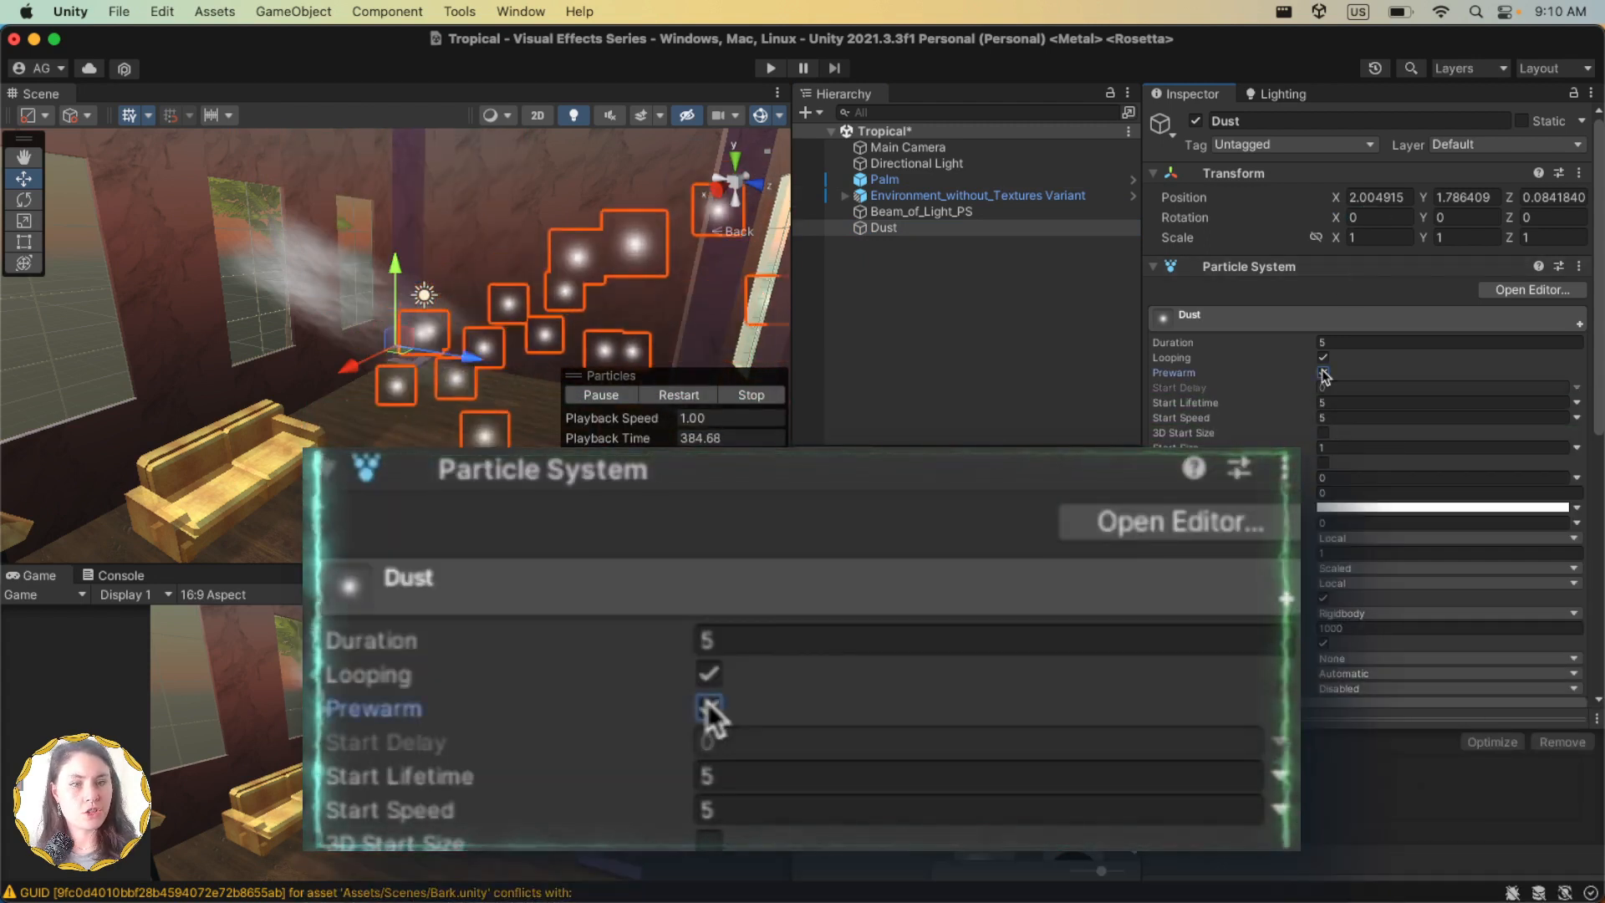
click(1578, 405)
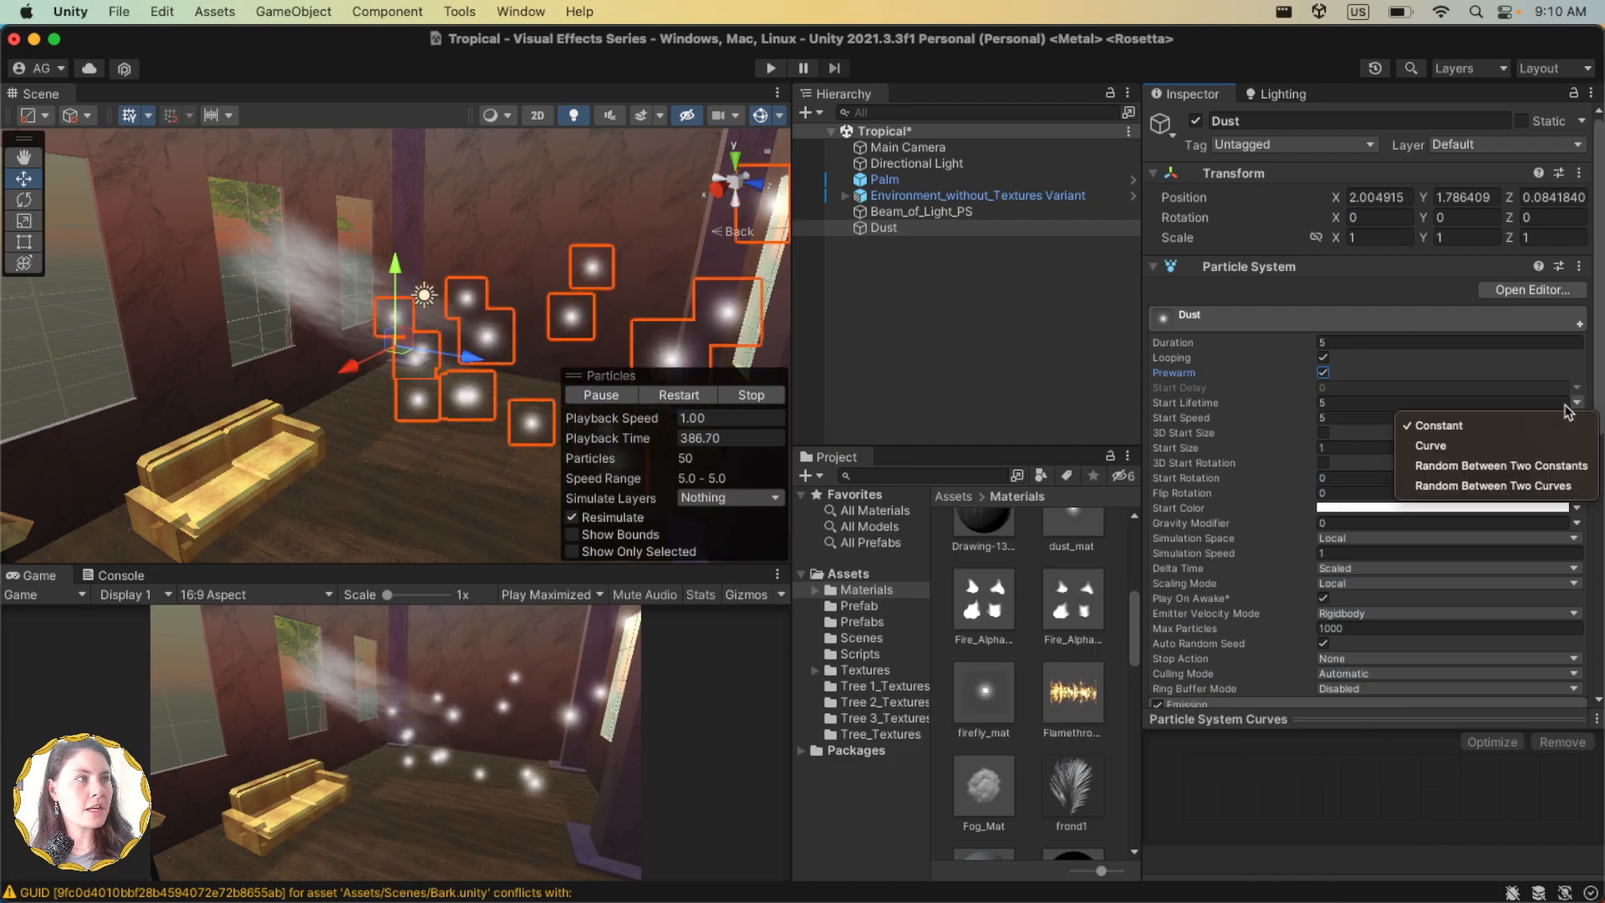
click(1421, 445)
click(1366, 402)
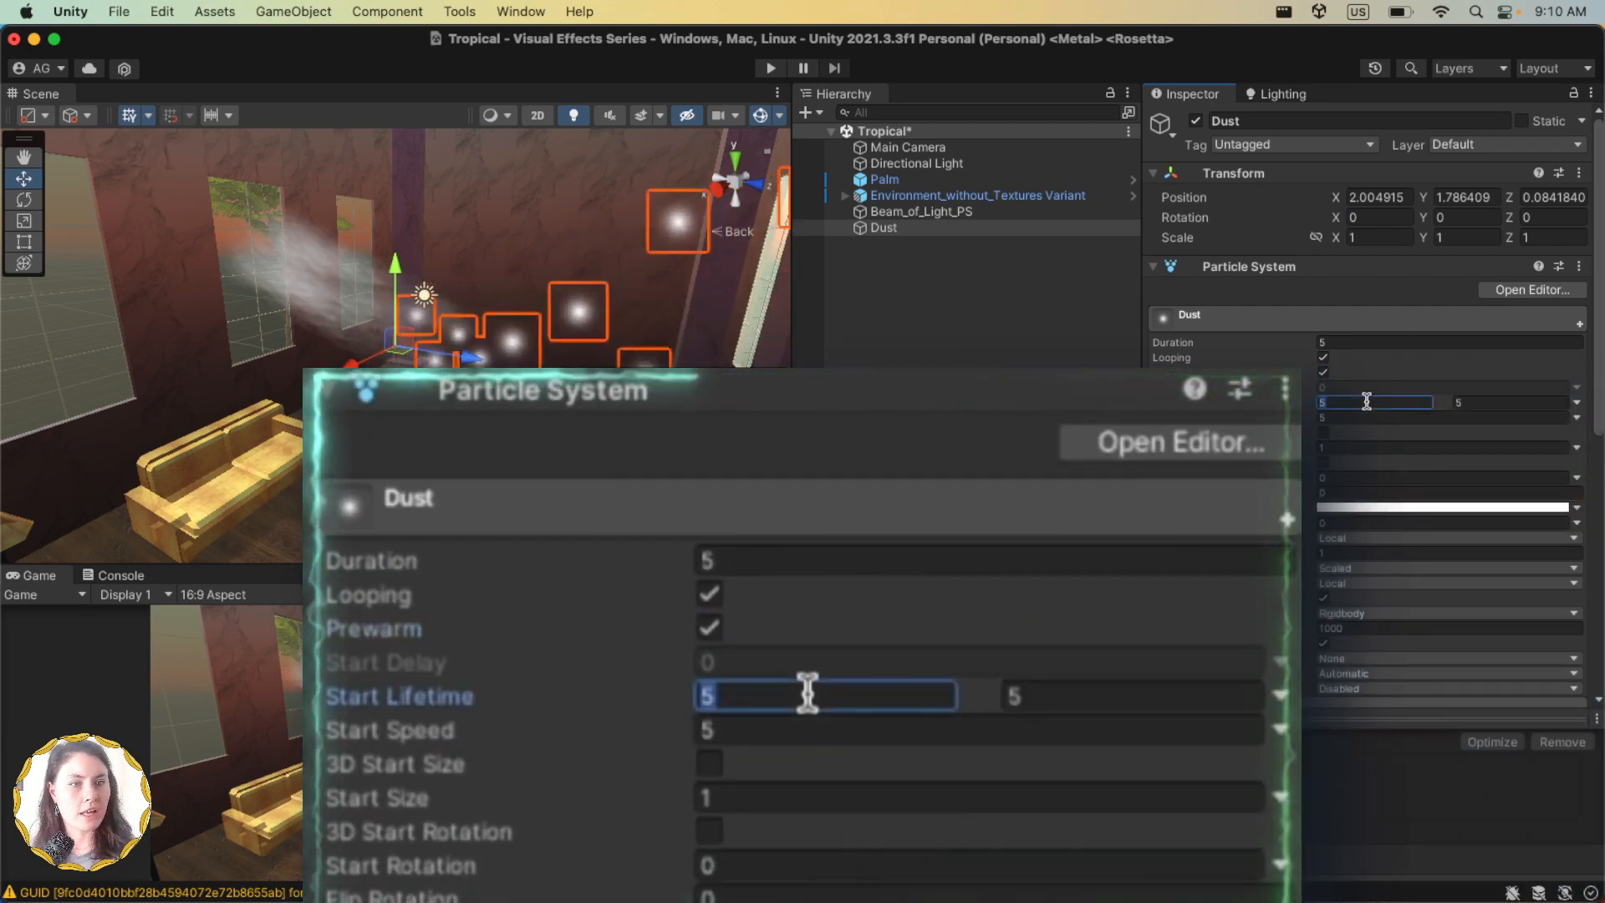
text(30)
key(Tab)
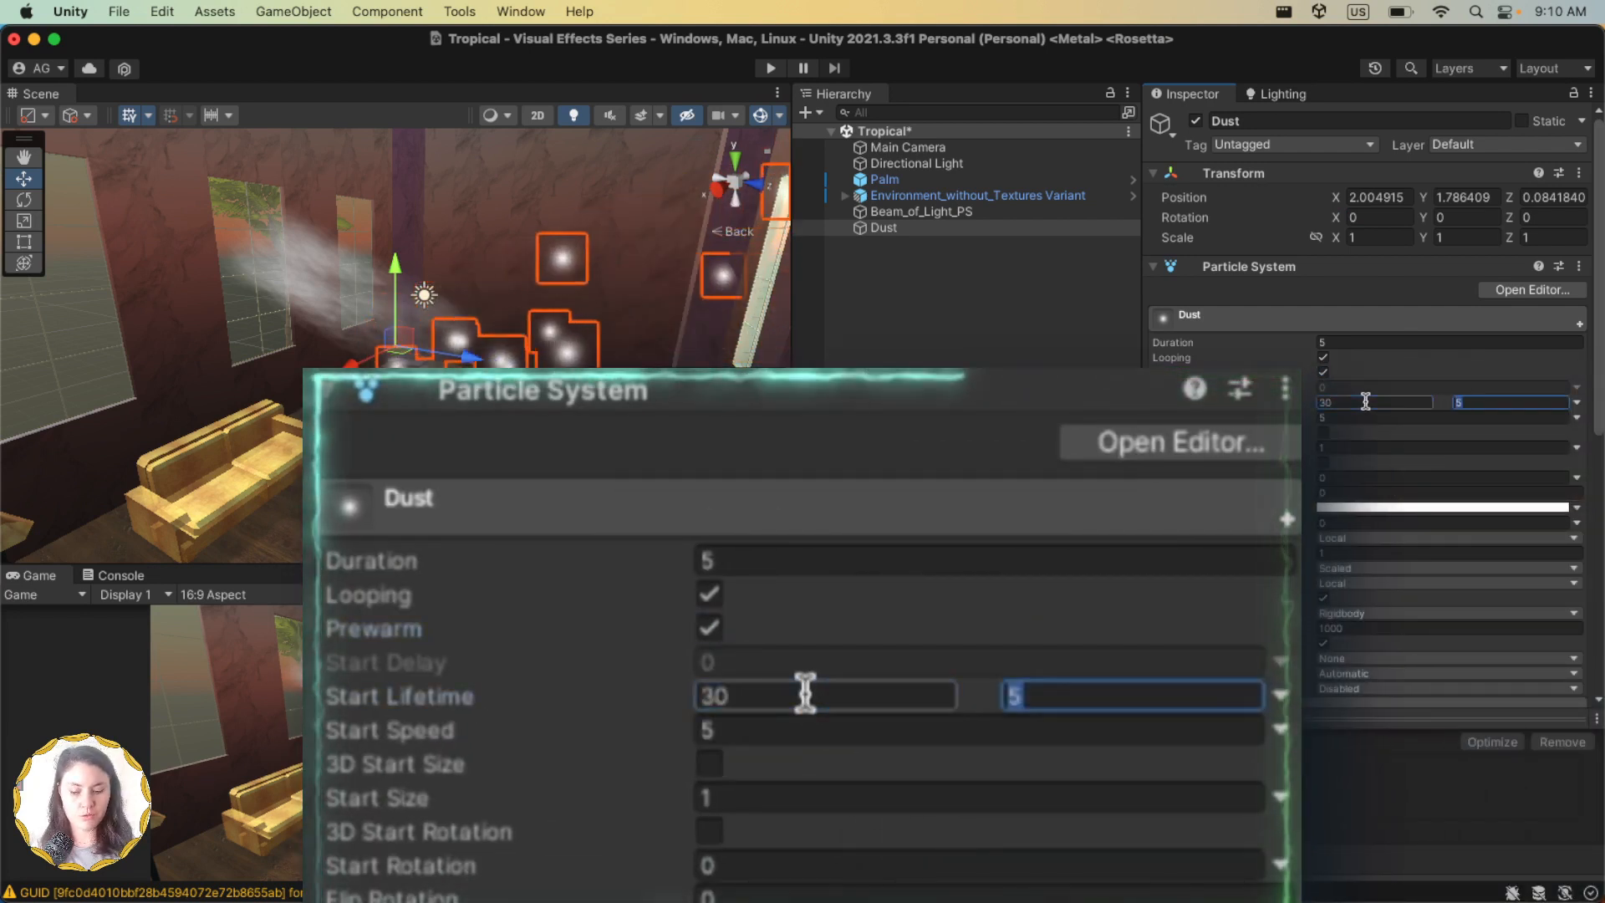
text(40)
Step: Make the Dust particles' Start Speed random between the constants 0.01 and 0.2
click(1576, 418)
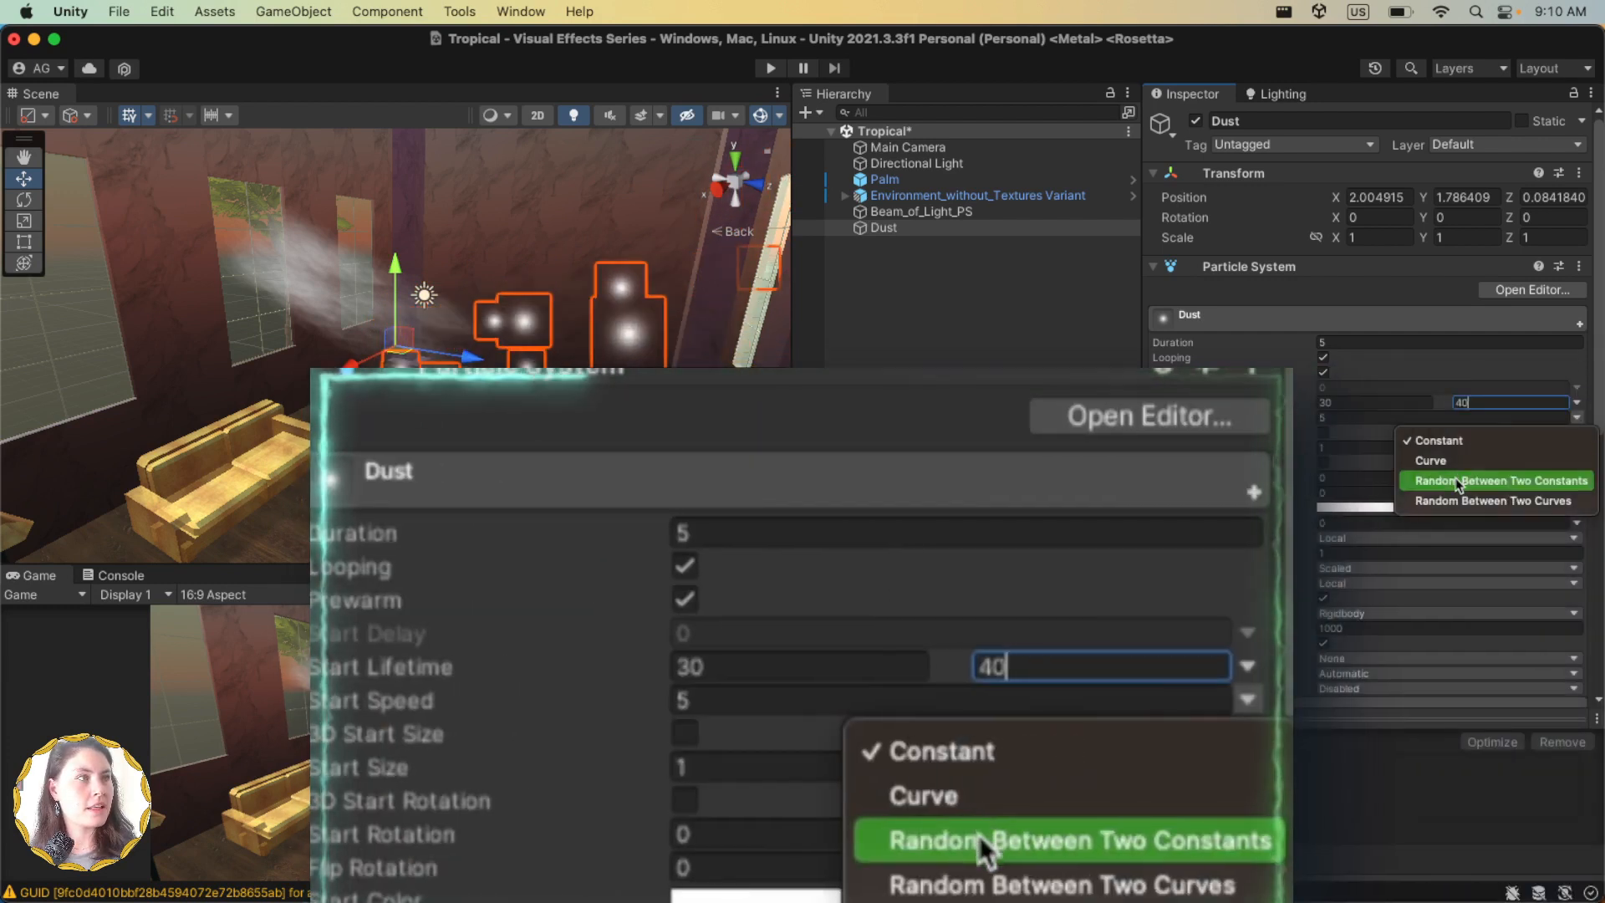
click(1460, 481)
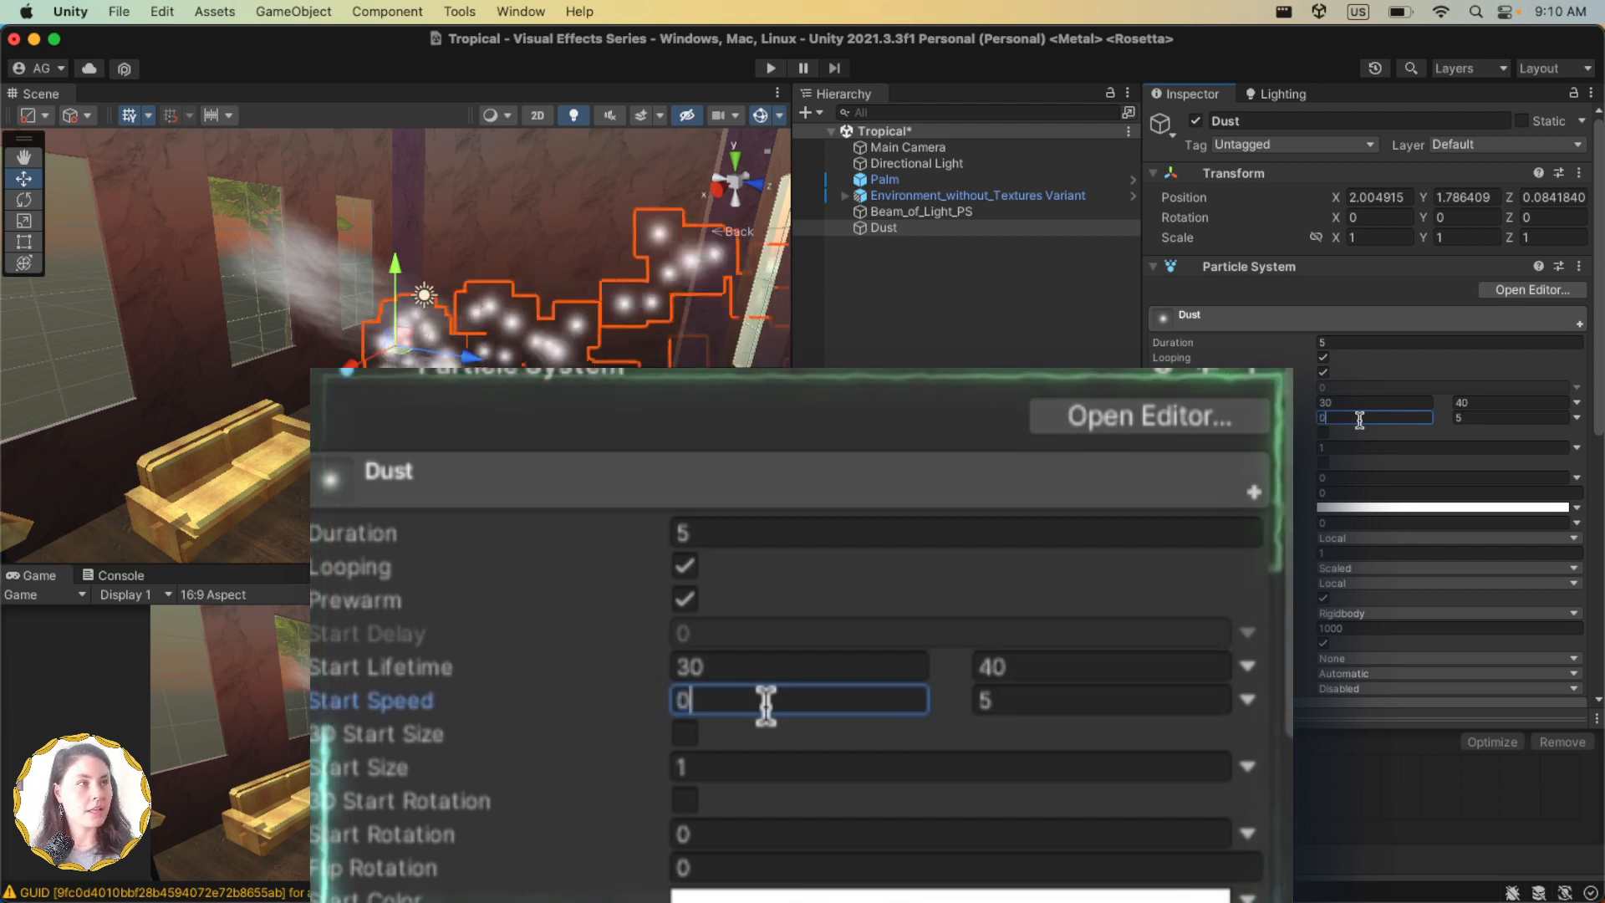
click(1360, 419)
text(0.0)
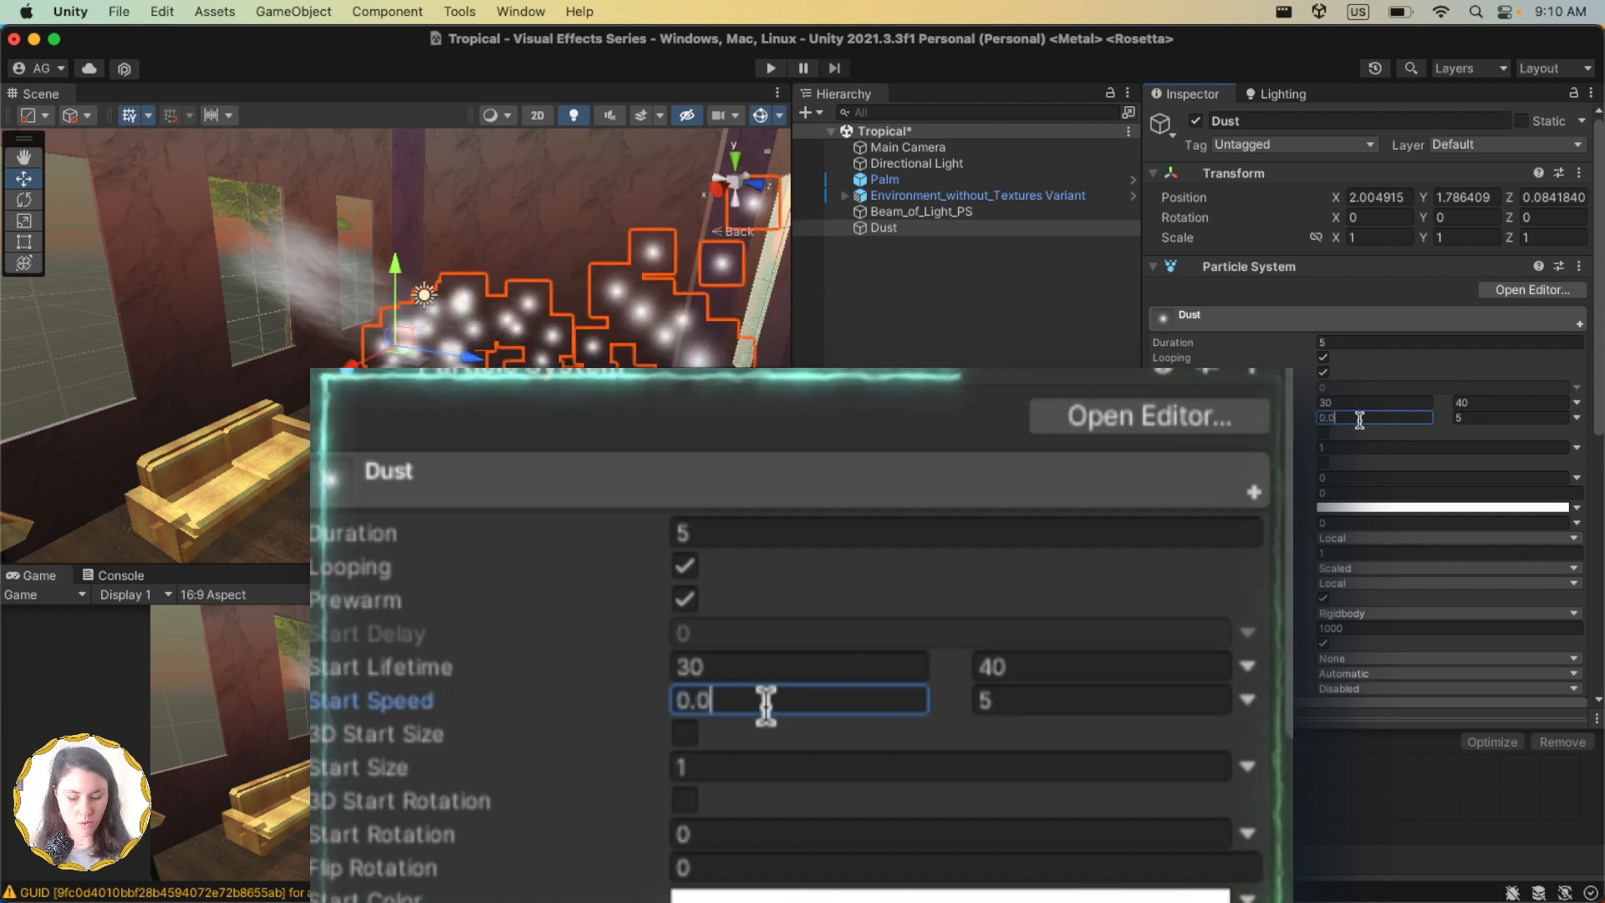
text(1)
key(Tab)
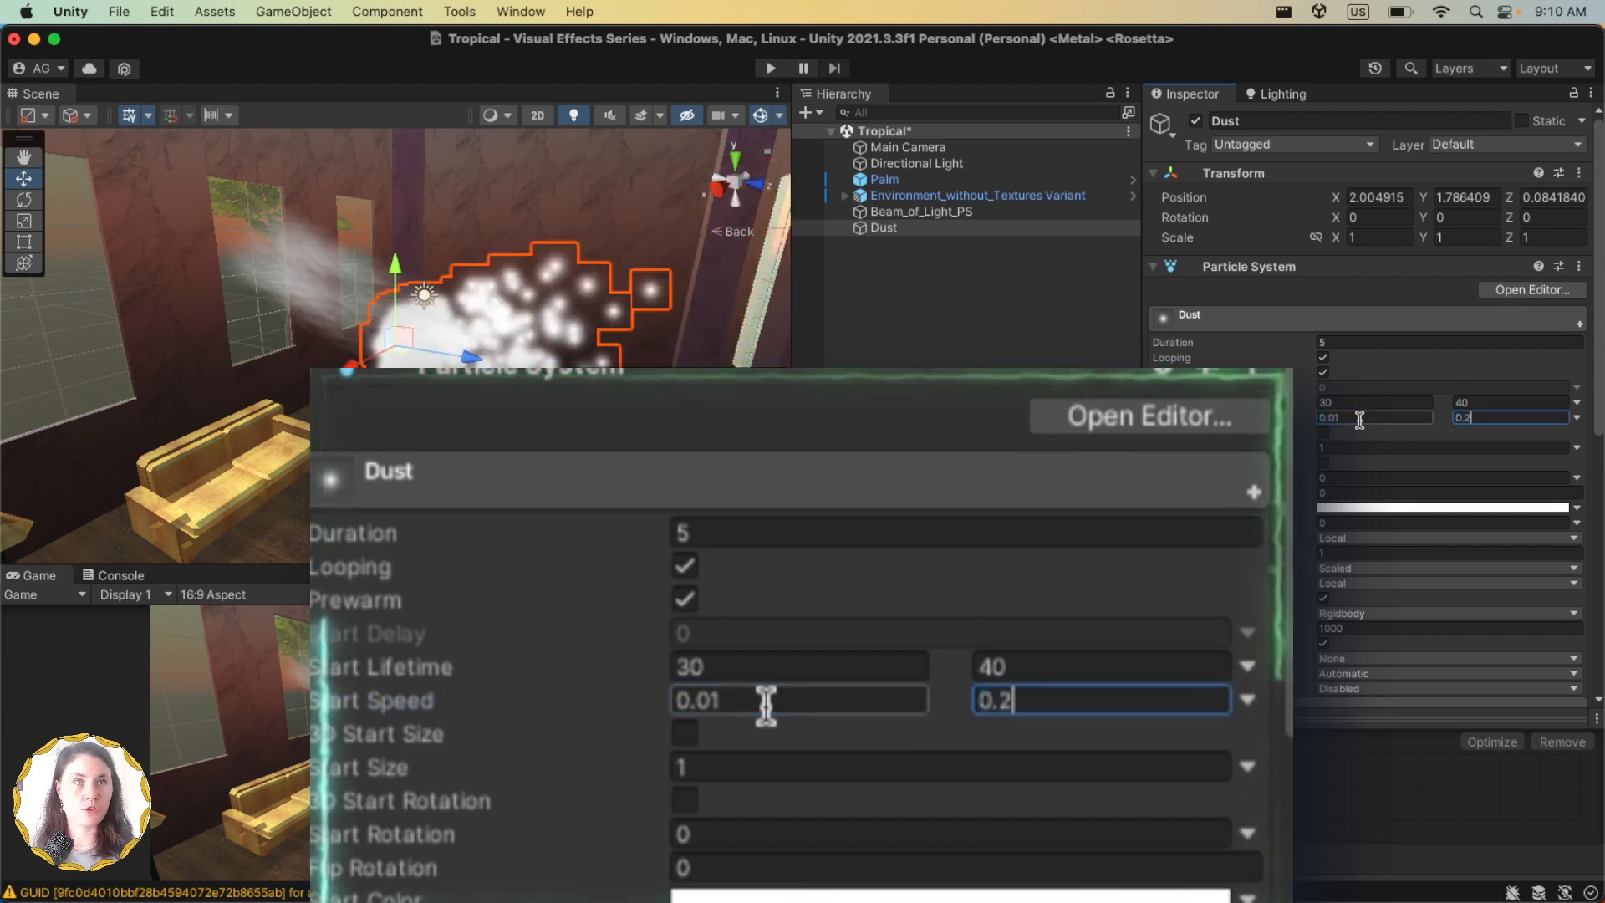
Step: Make the Dust particles' Start Size random between the constants 0.01 and 0.2
click(1573, 449)
click(1500, 511)
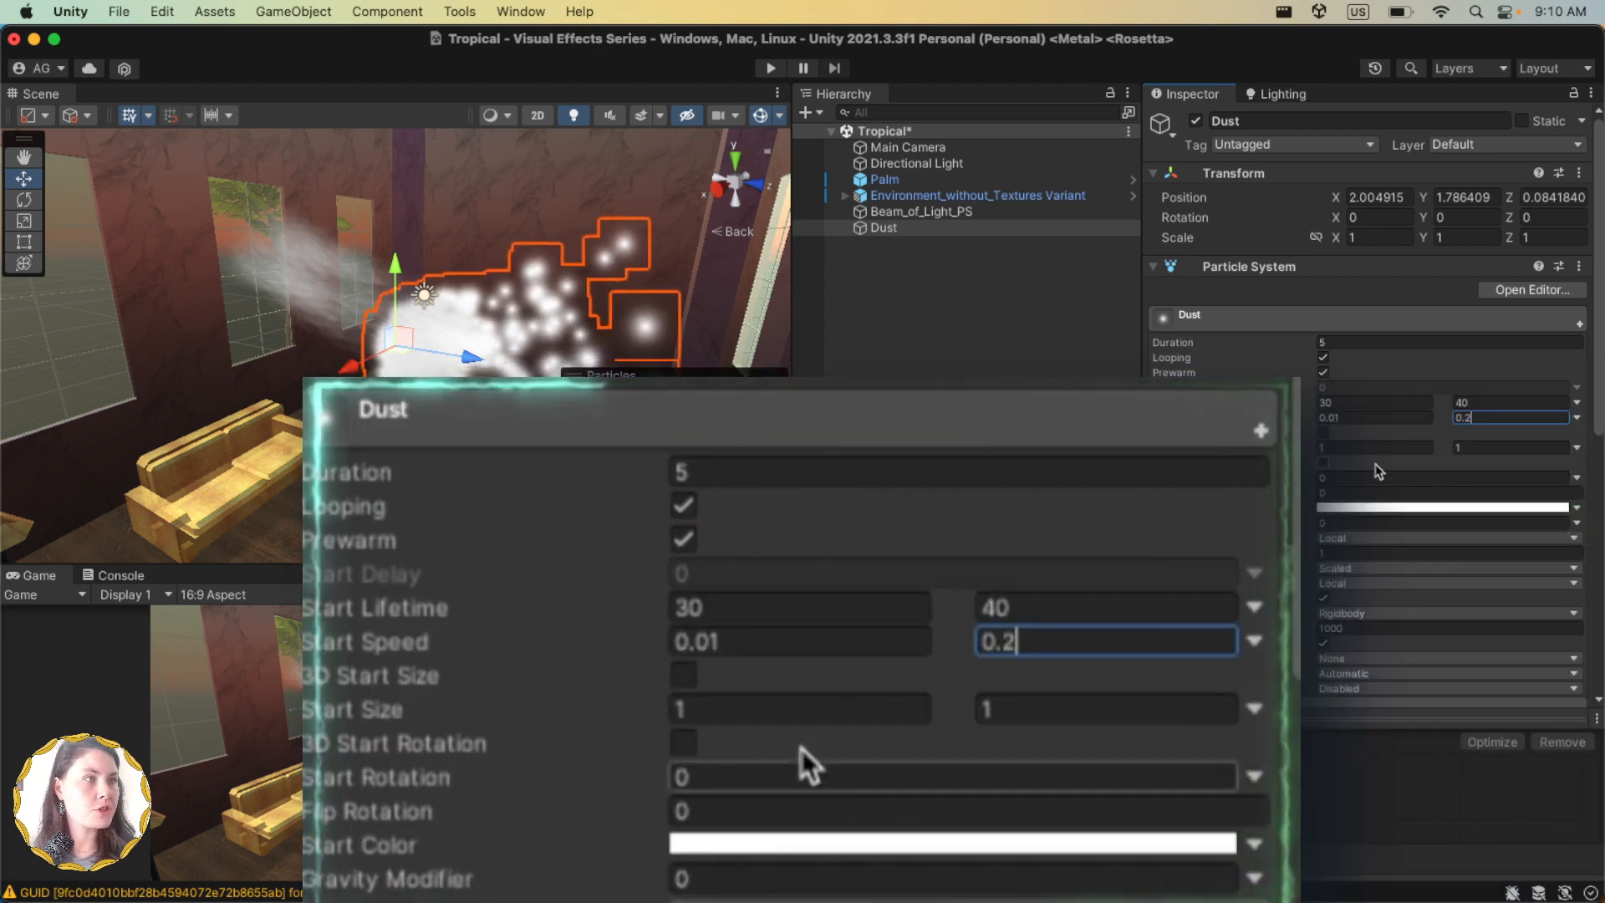
click(1377, 447)
text(0.01)
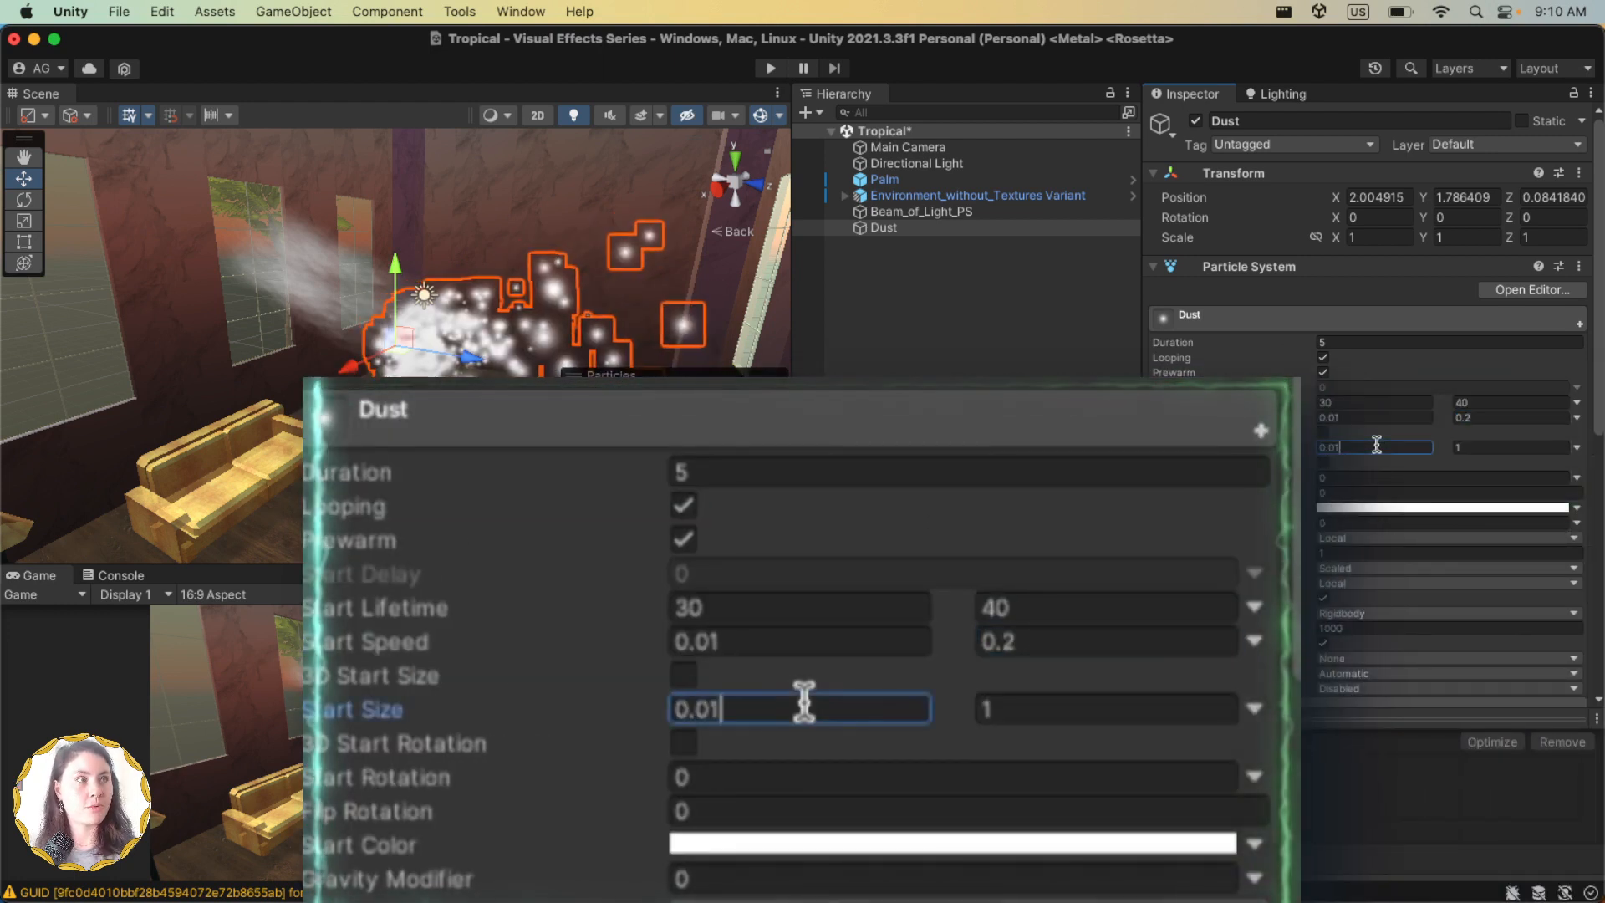
key(Tab)
text(0.2)
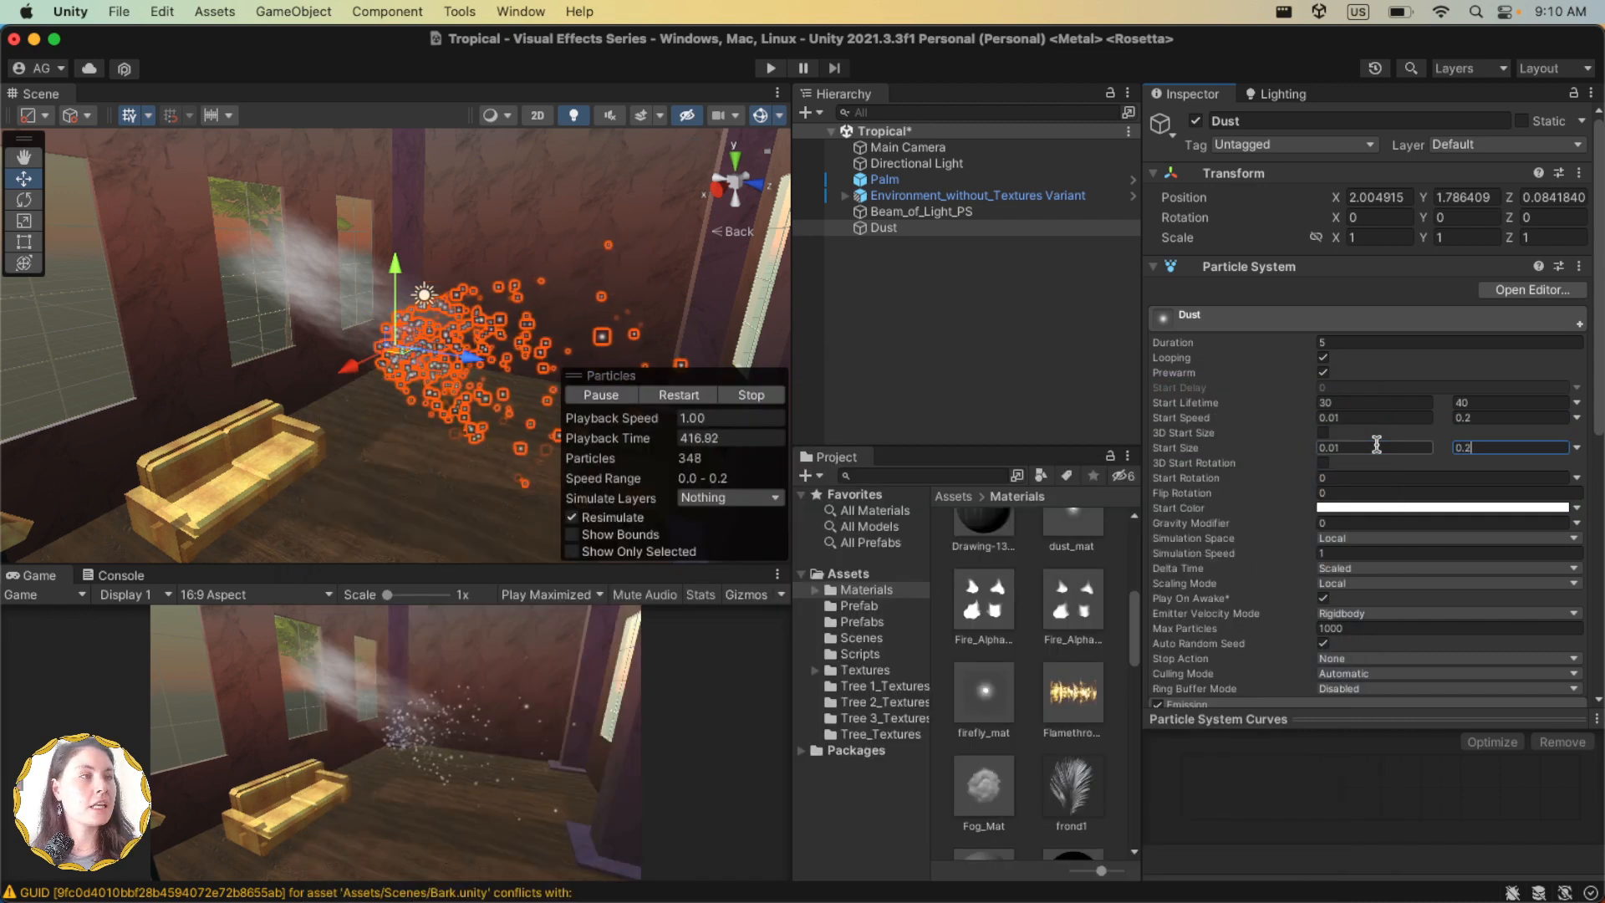
Step: Give the Dust particles' Start Rotation a curve falling smoothly from 180 to about -180, and lower the Start Color's alpha
click(1577, 478)
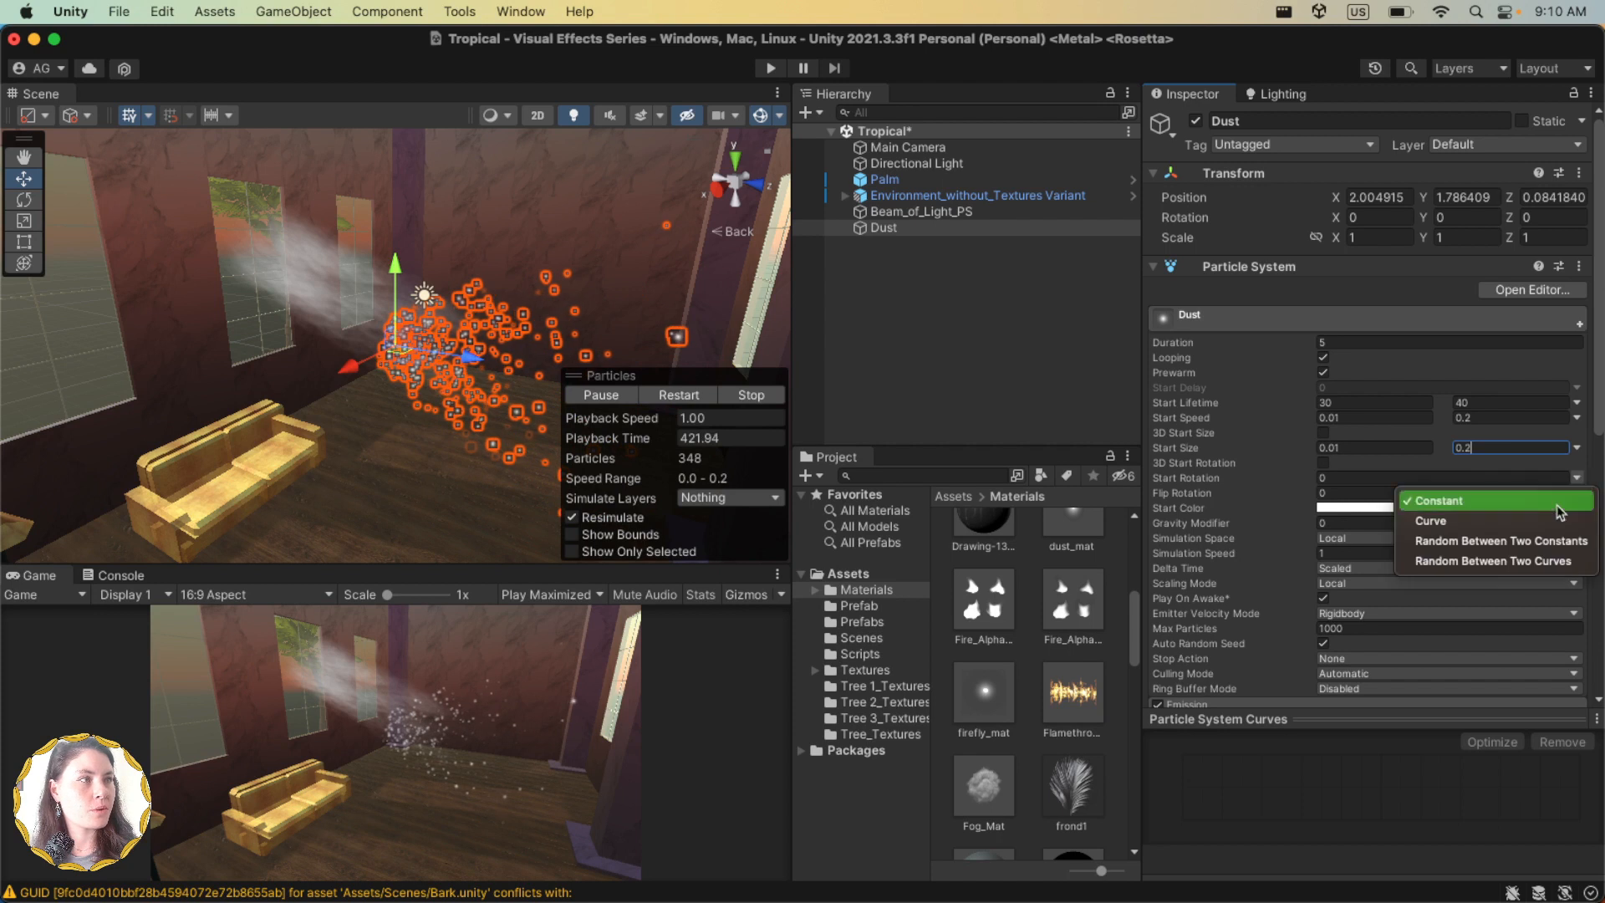
click(1437, 519)
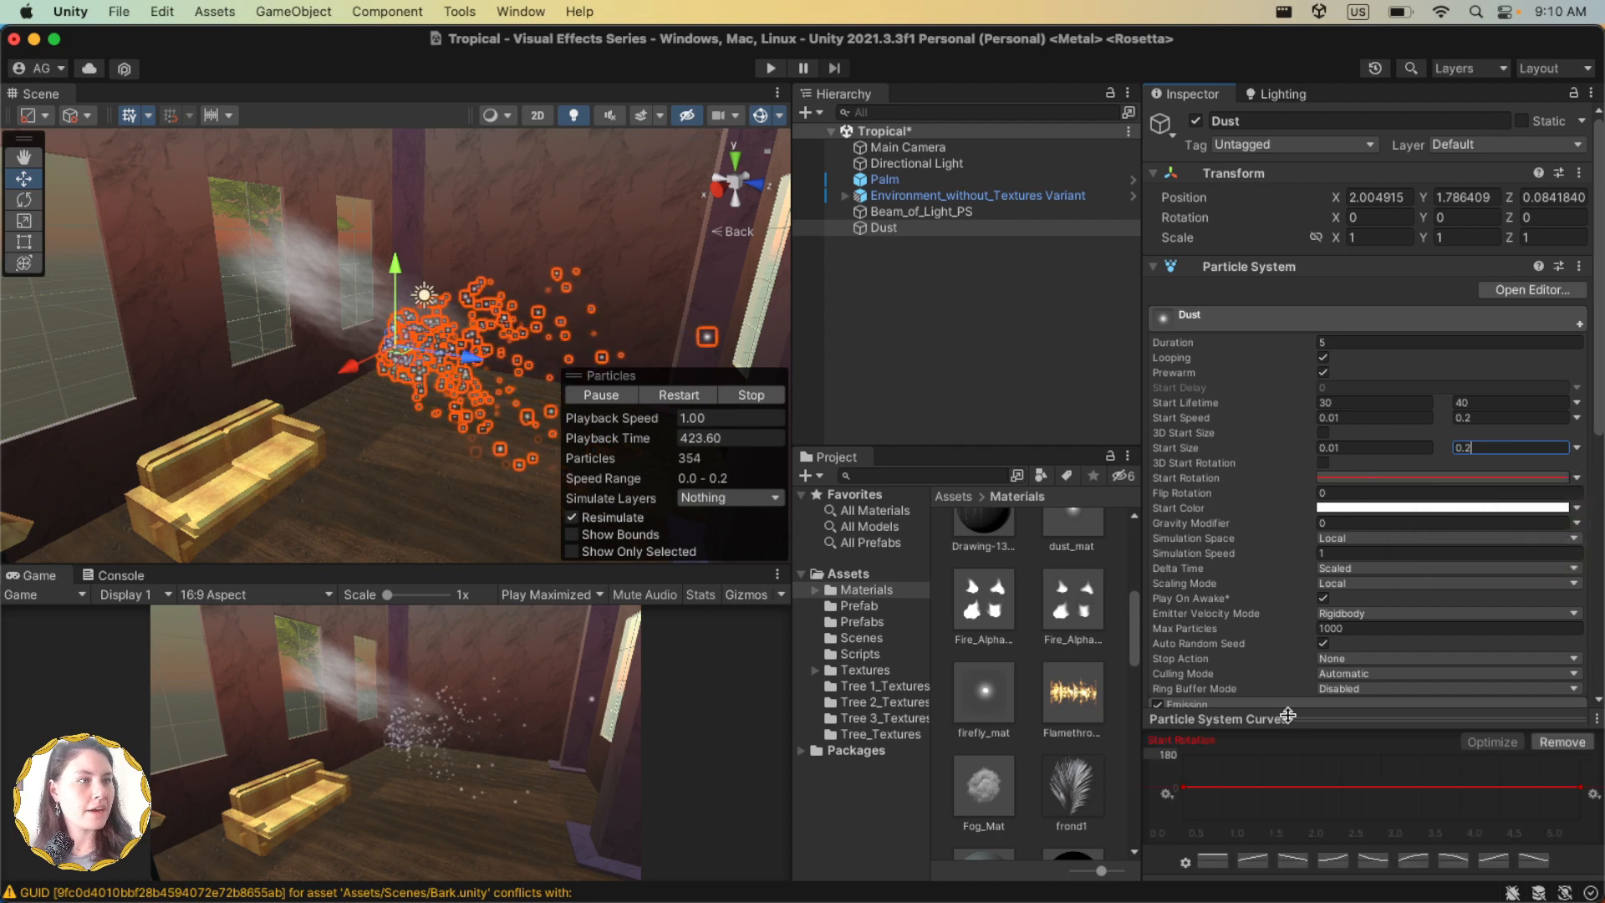
drag(1288, 715, 1288, 605)
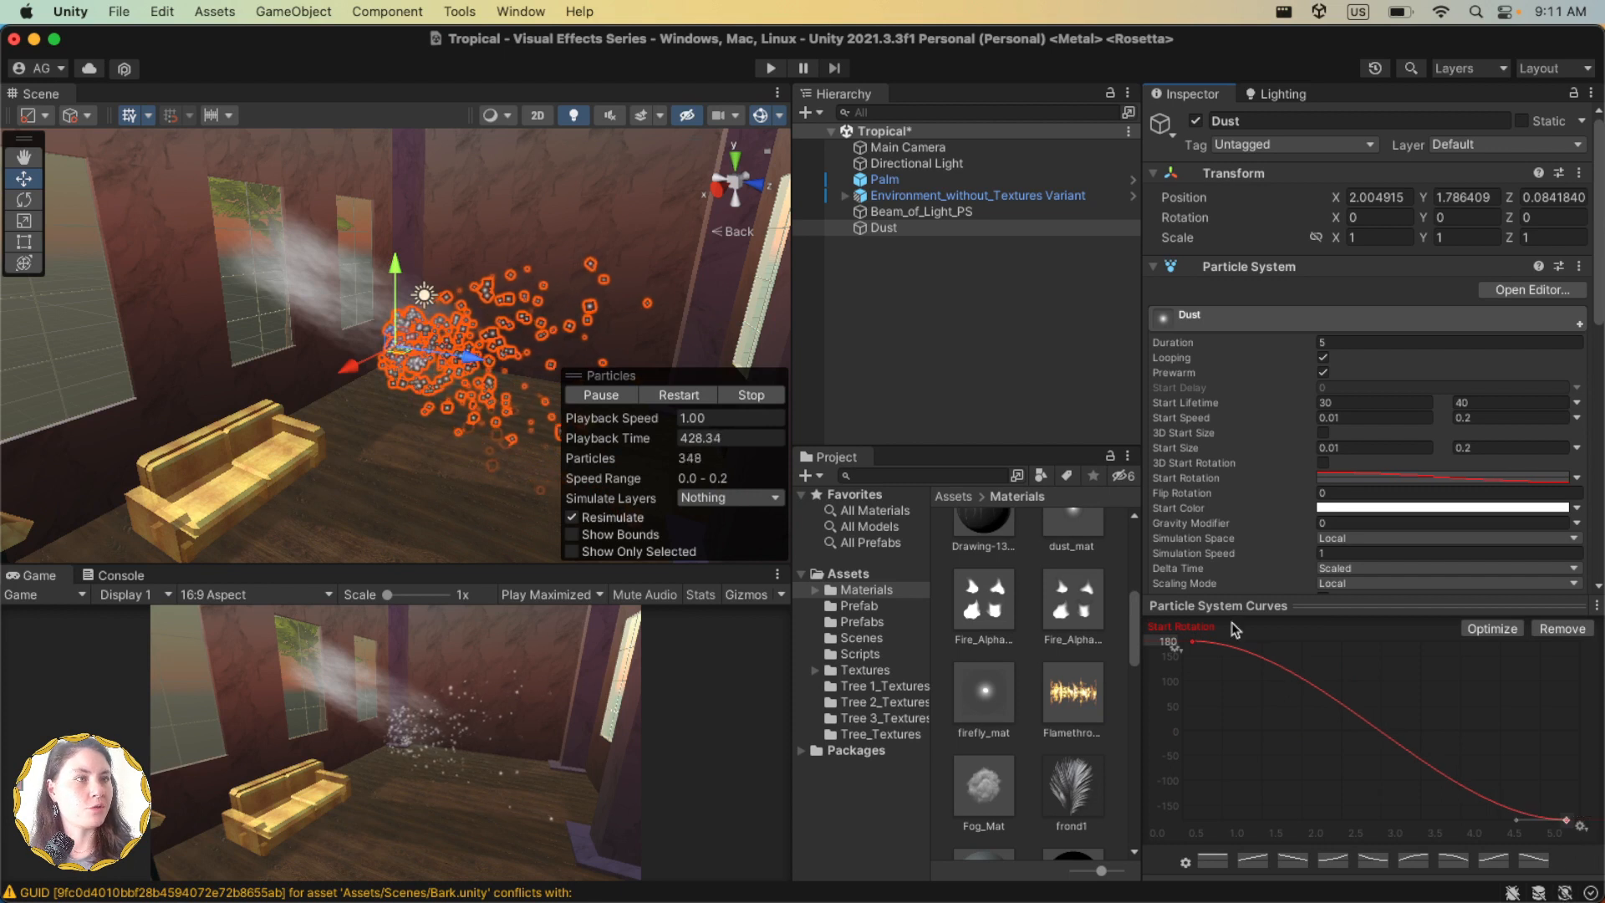
drag(1253, 605, 1254, 717)
click(1387, 507)
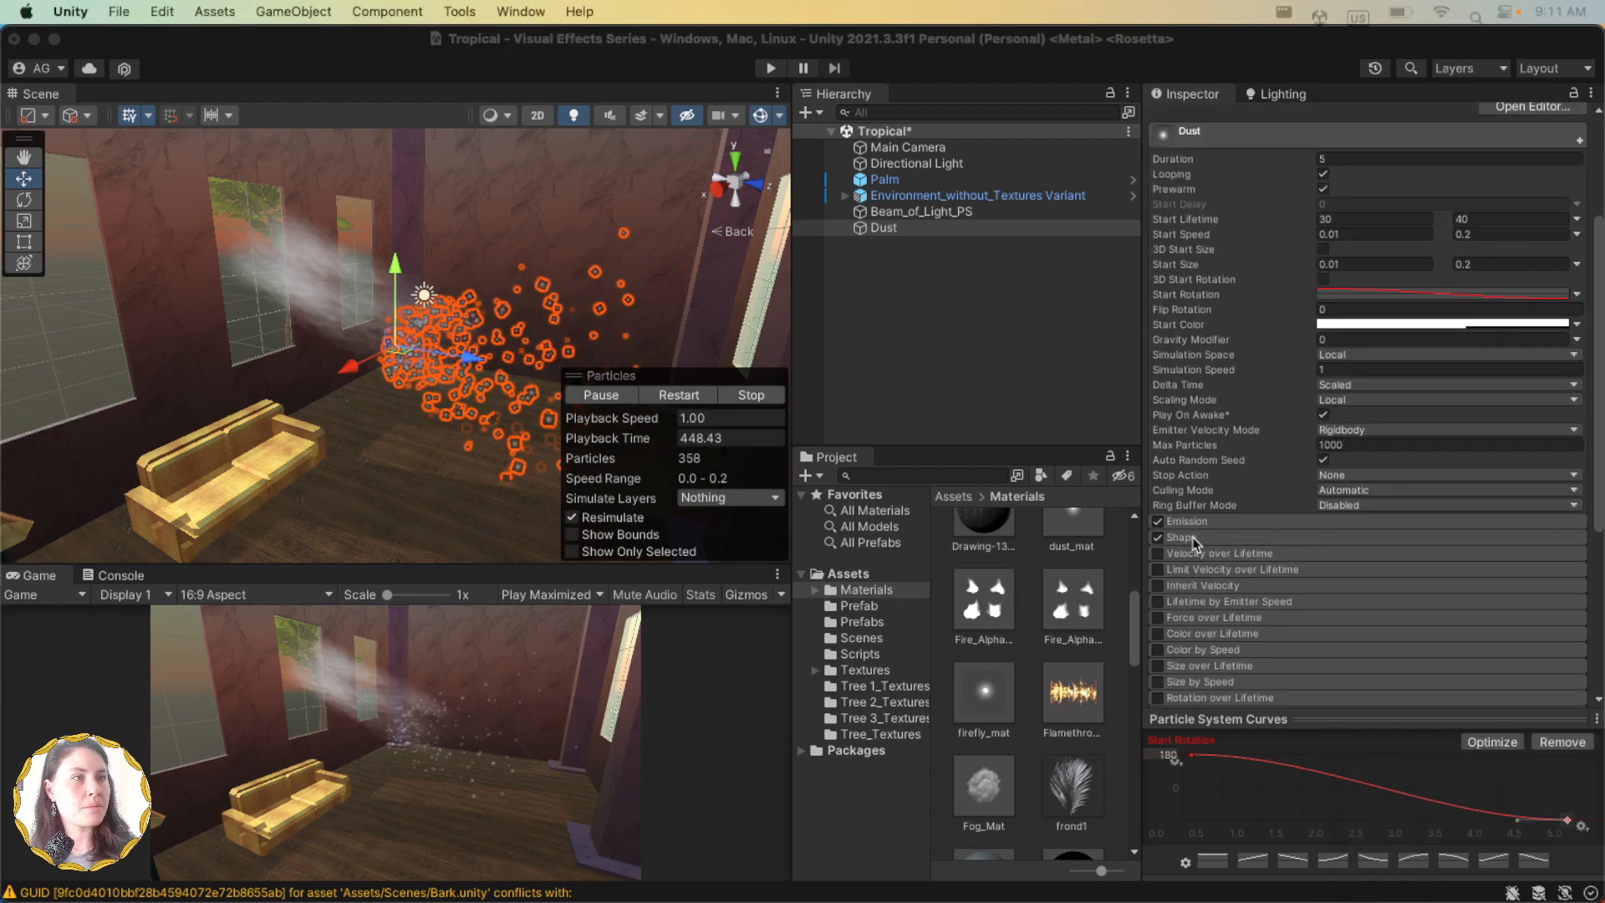
Step: Change the Dust emitter's Shape to Box and set its Y scale to 1.8
click(1191, 537)
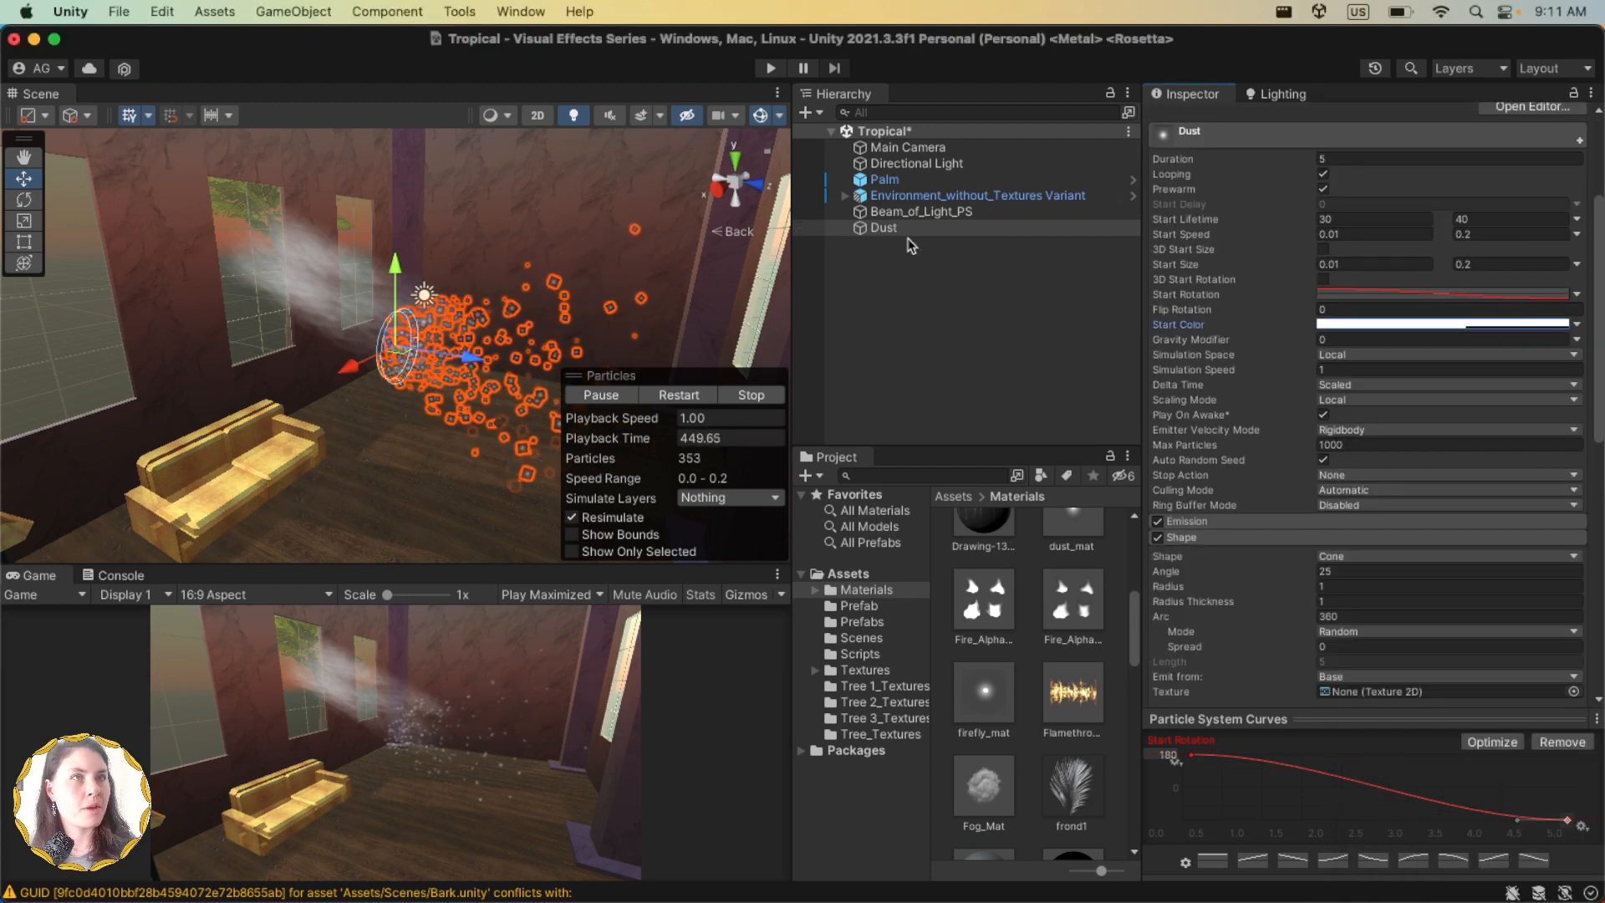
scroll(1276, 397, down, 4)
click(1368, 414)
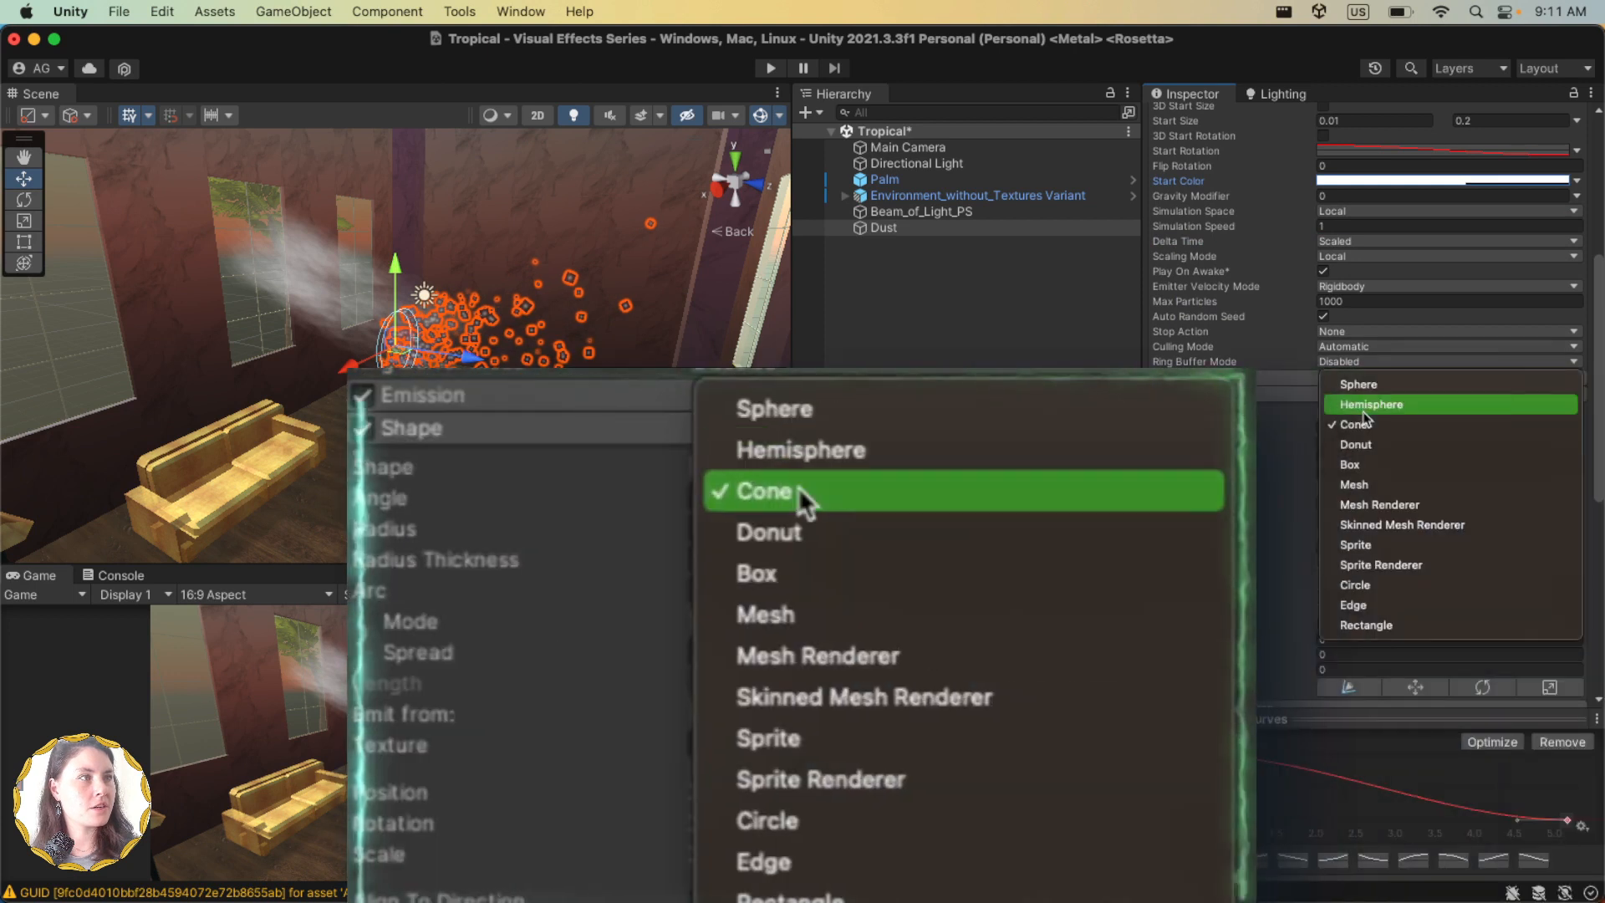
click(1379, 462)
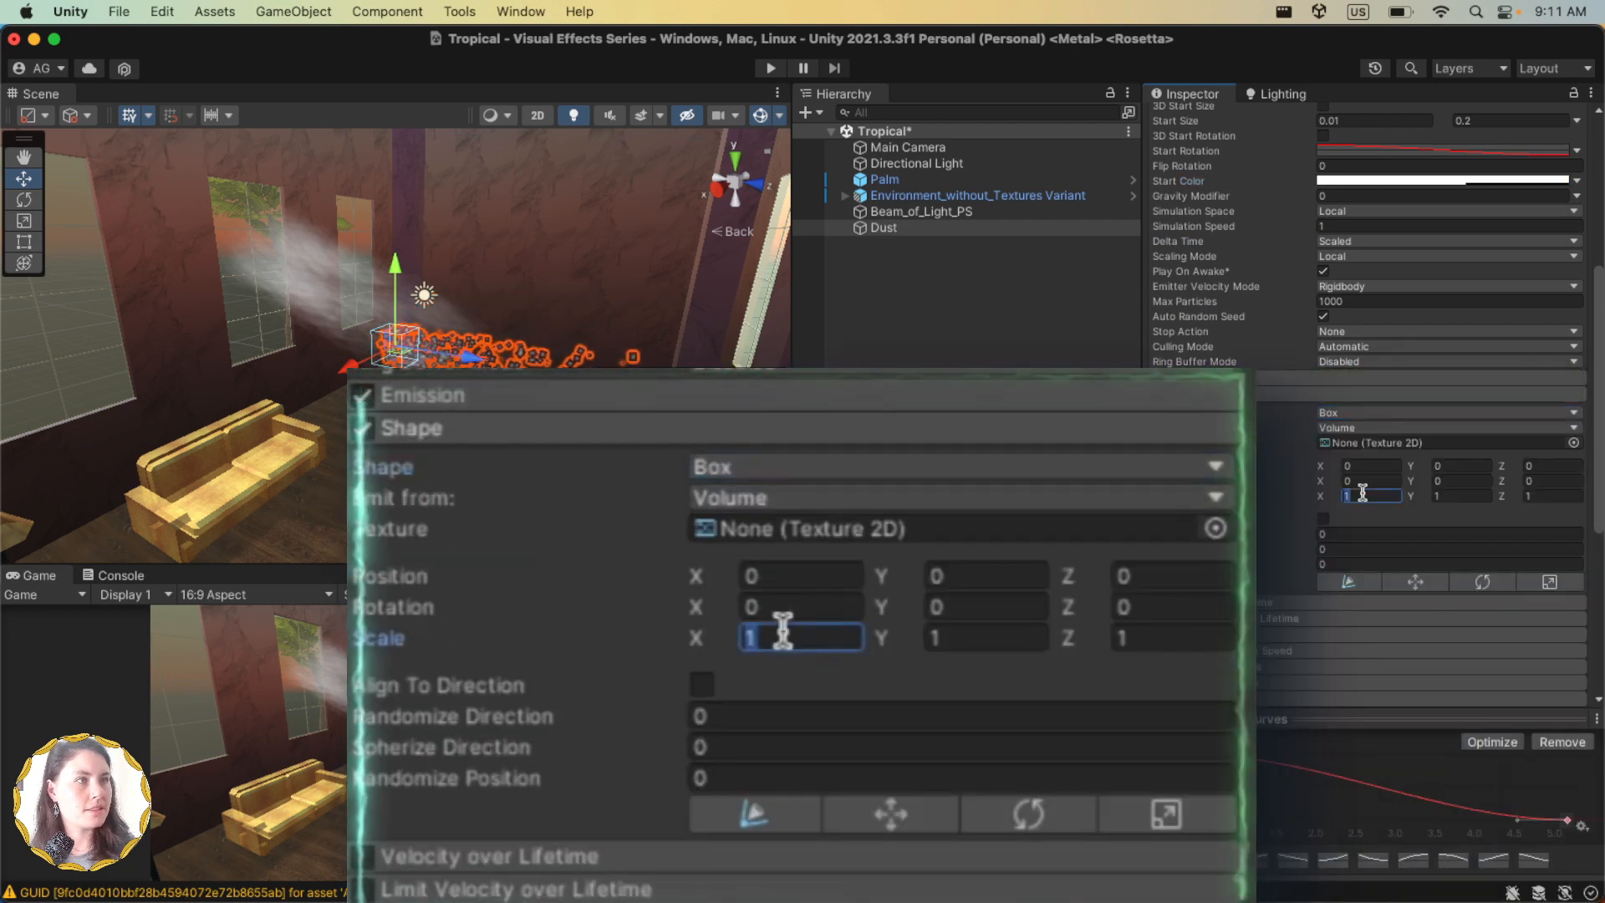
click(1488, 495)
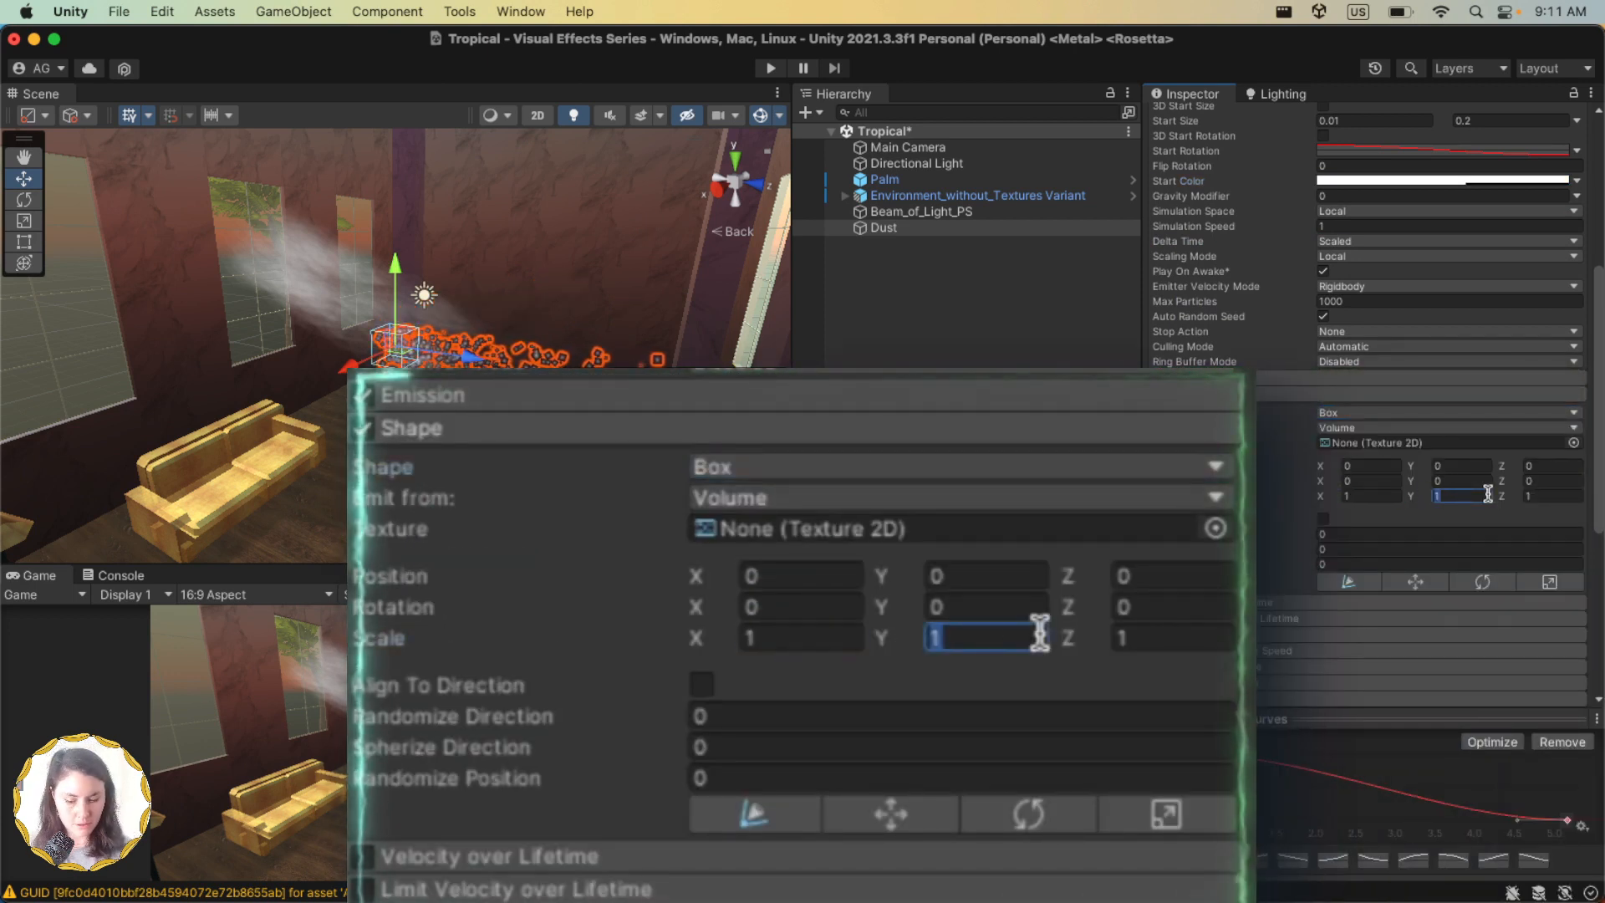
text(1.8)
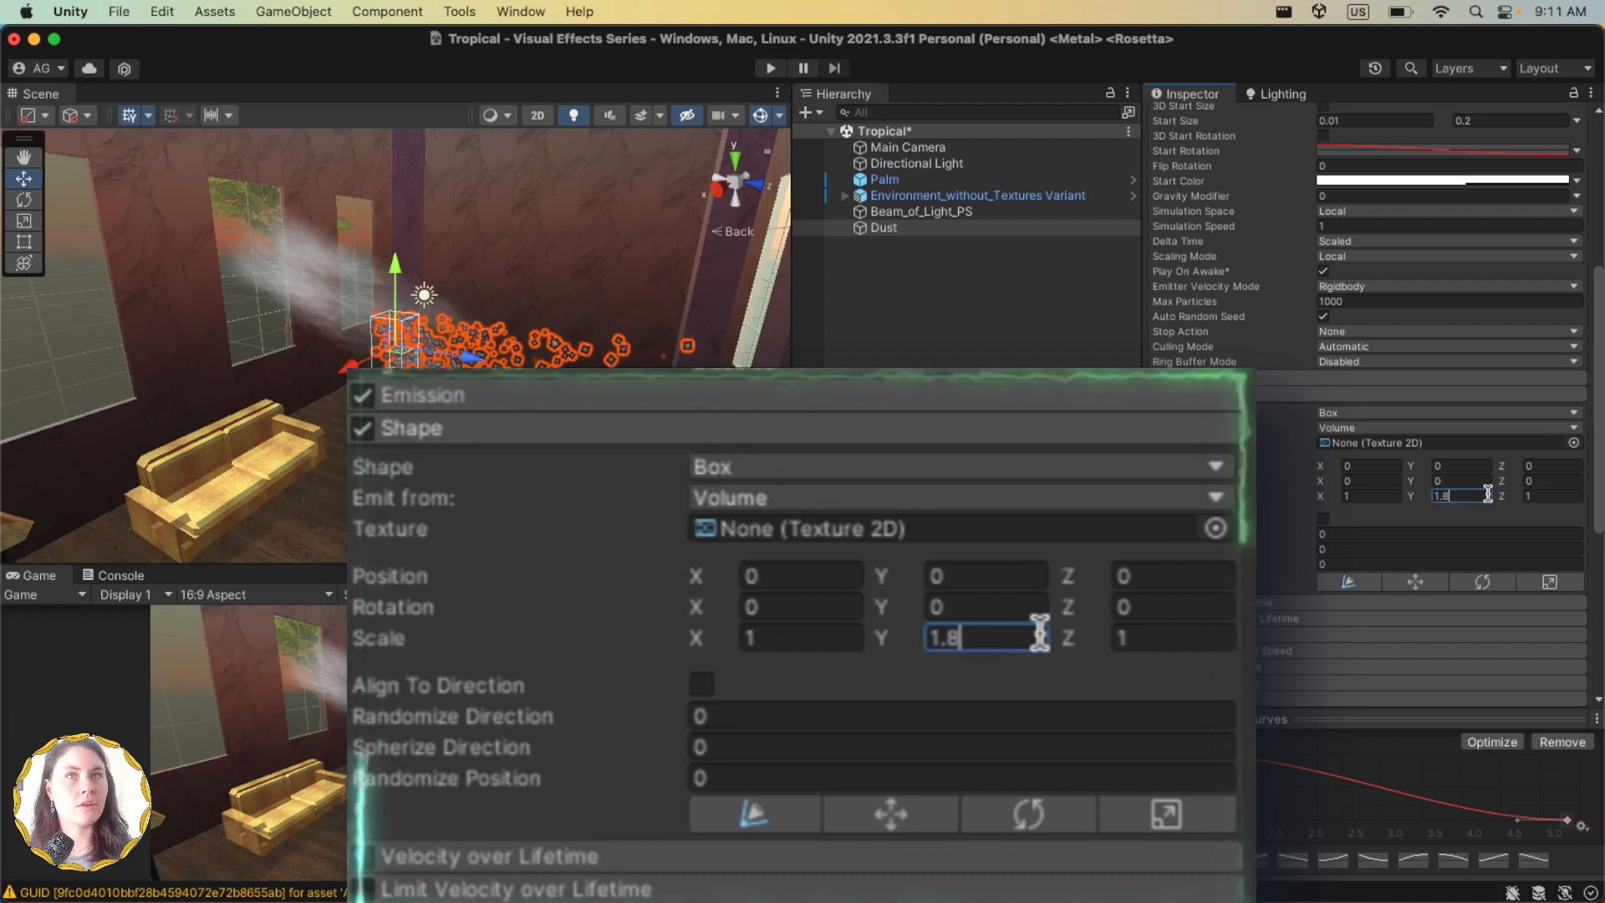
Step: Rotate the Dust emitter's box shape to X 32.9 and Y -13, and move the Dust object up to the window where the light beam starts
click(1367, 481)
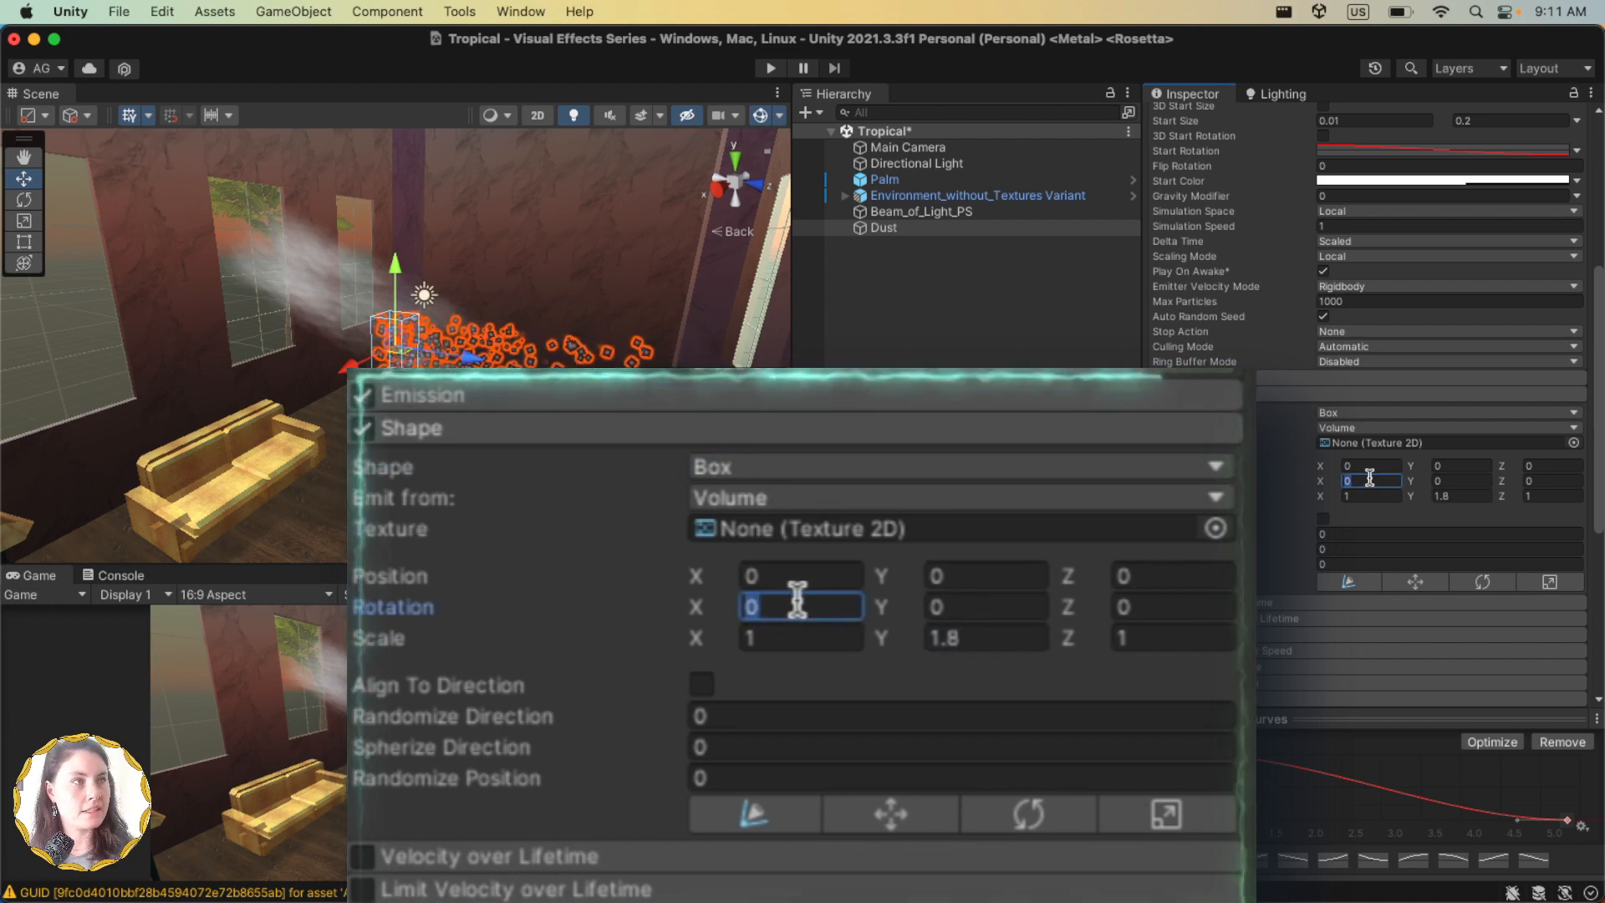
text(32.9)
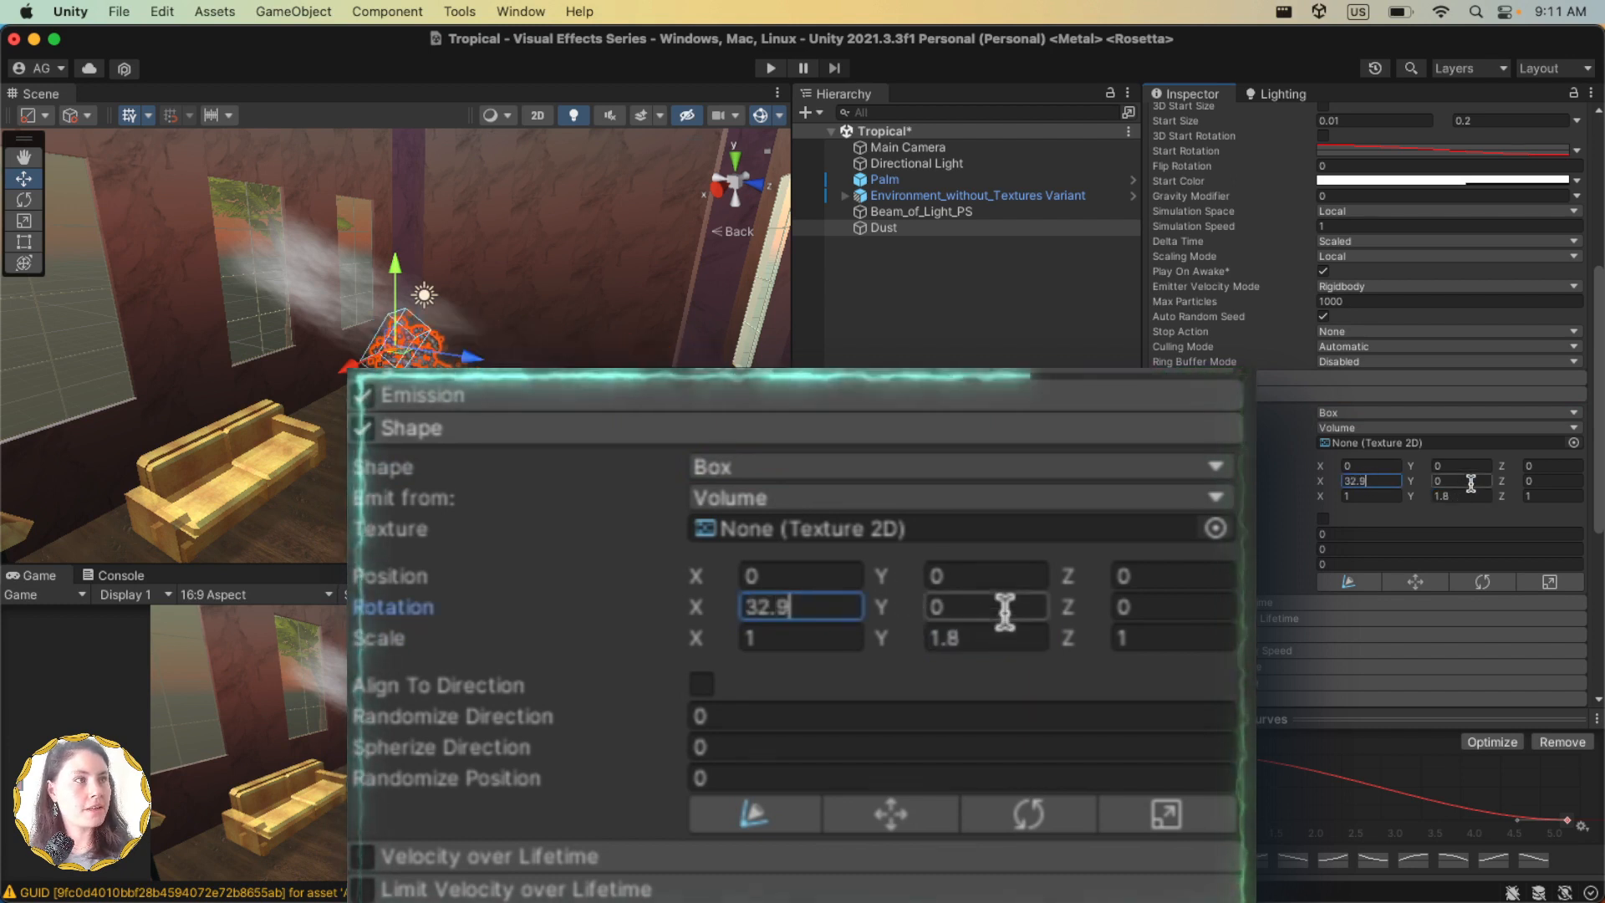
click(1471, 481)
text(-13)
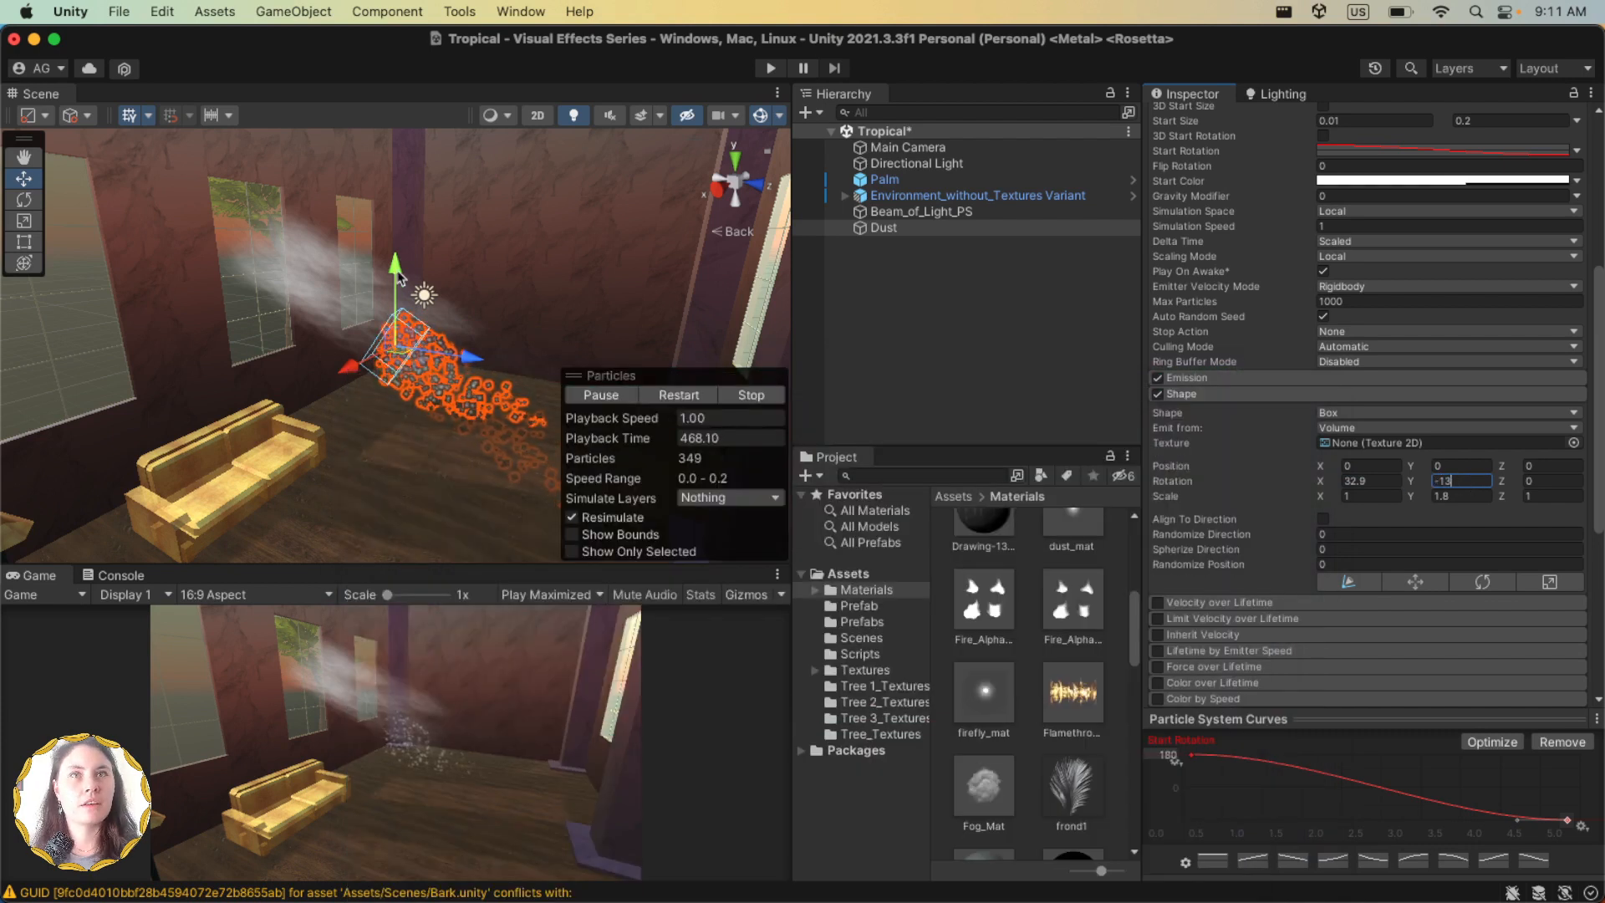
drag(400, 279, 276, 191)
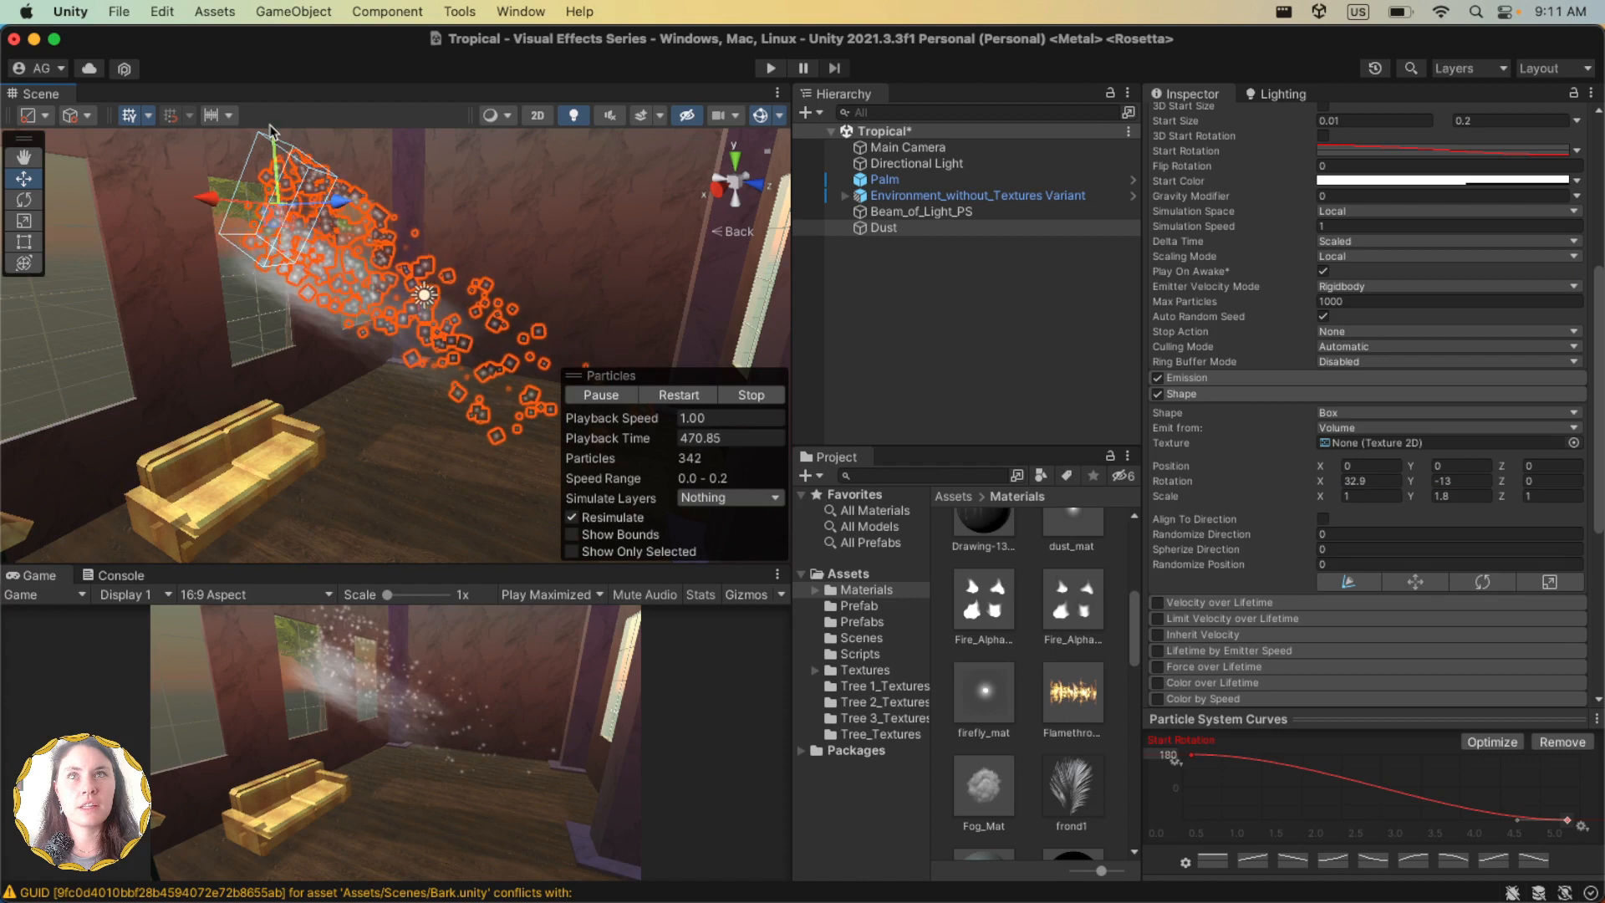
Step: Enable Color over Lifetime for the Dust particles and set the gradient's alpha to 0 at both ends
scroll(1265, 389, down, 5)
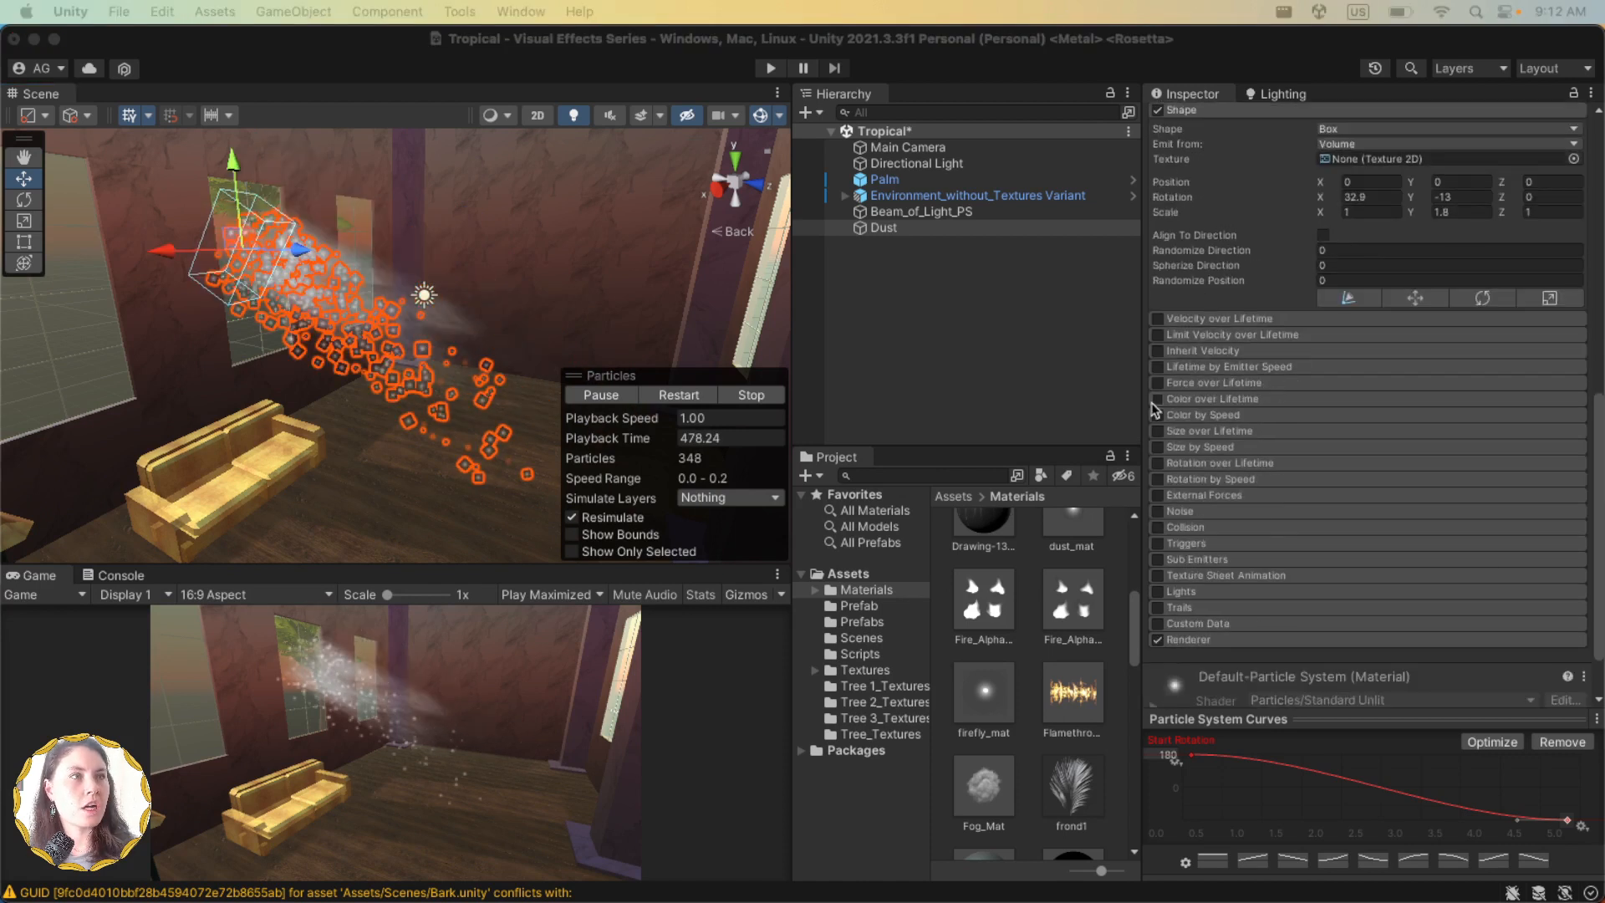
click(1157, 400)
click(1228, 409)
click(1337, 417)
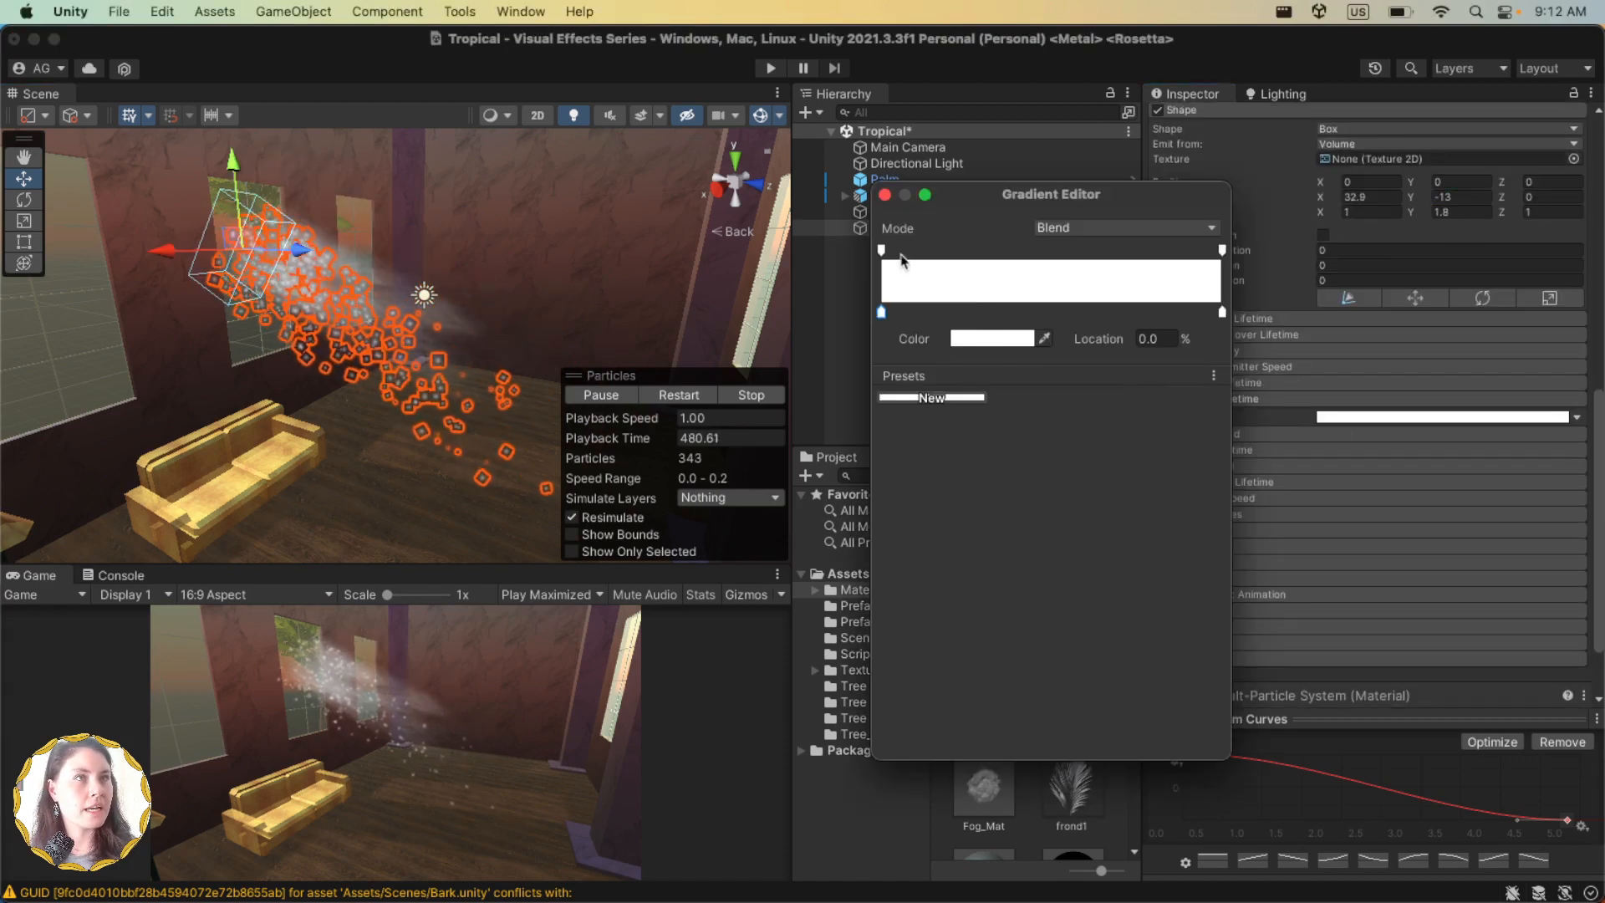
click(1030, 338)
text(0)
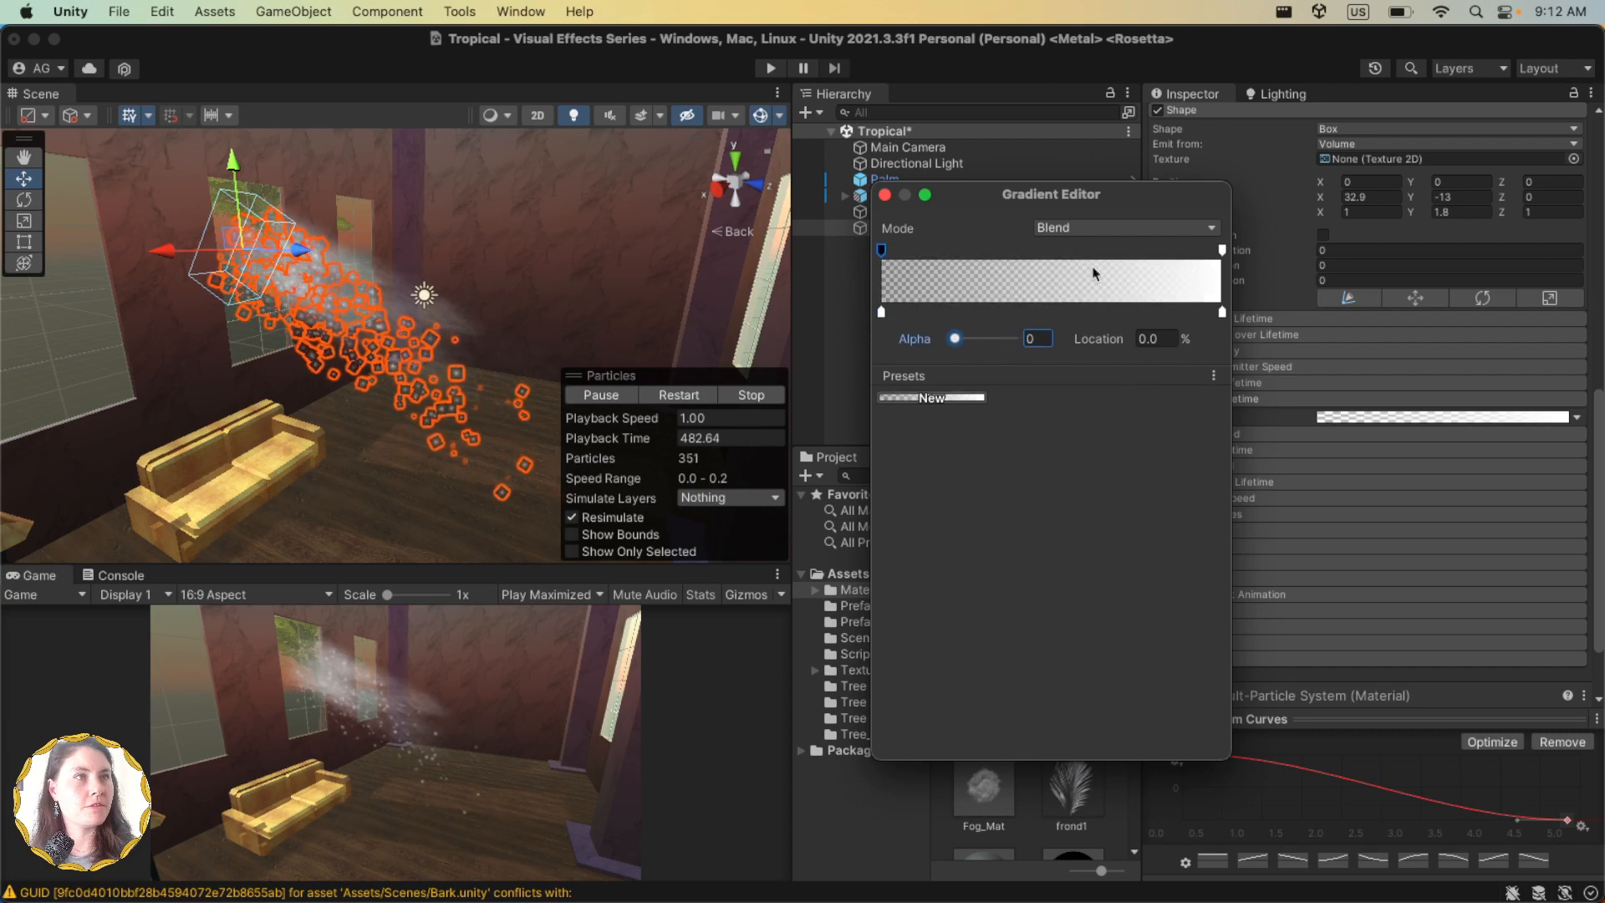
text(0)
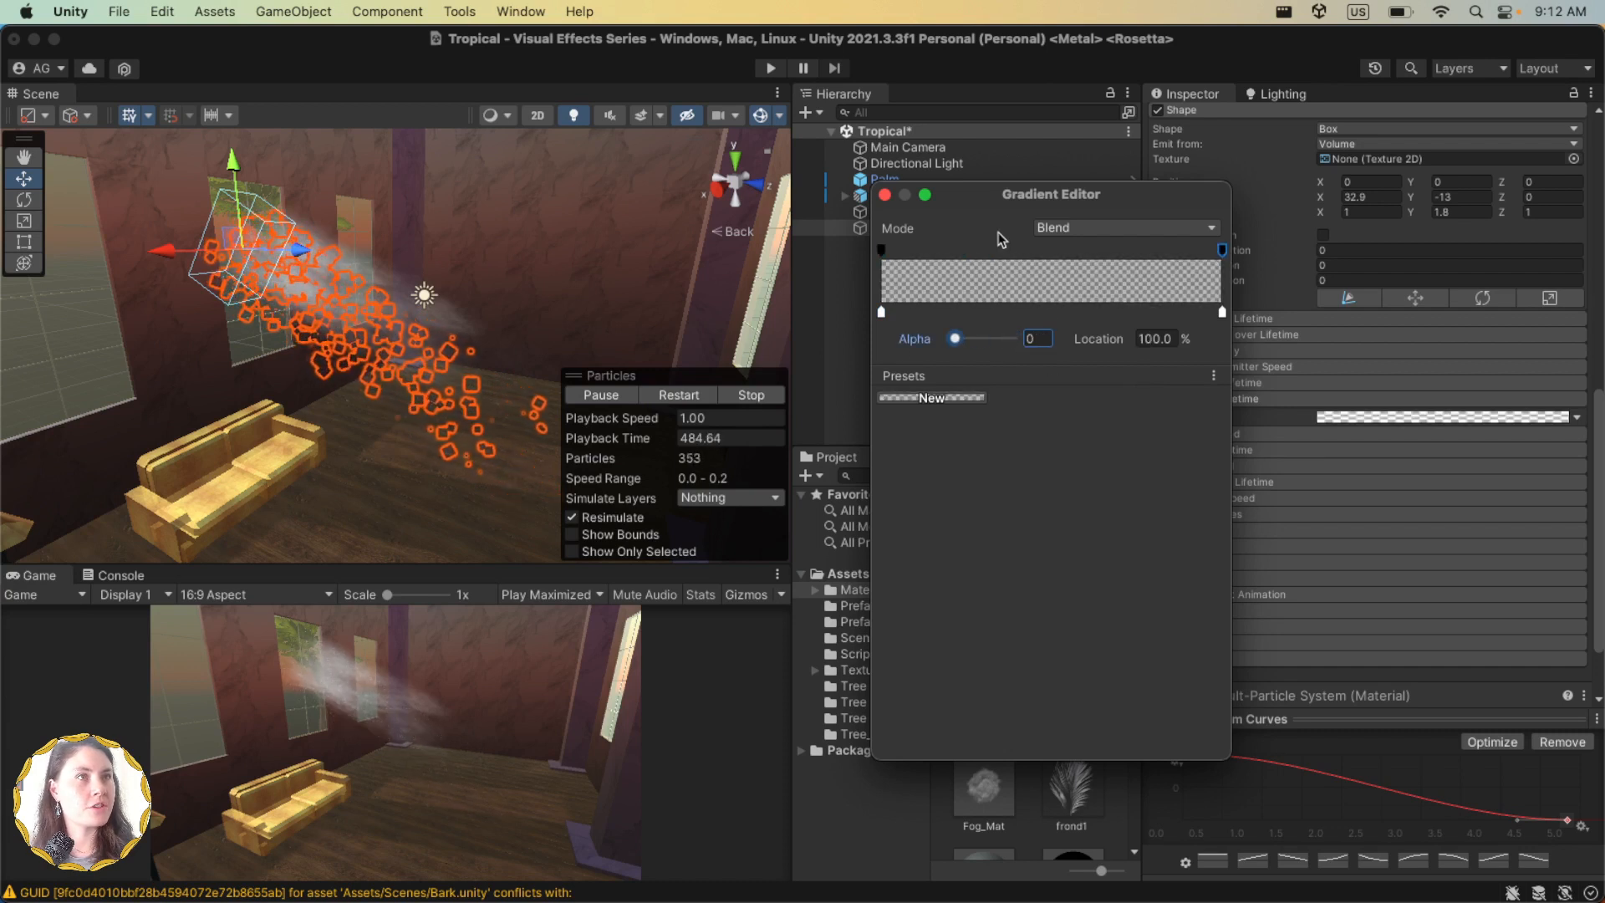
Step: Add an alpha 0 key at 47.6% to the Dust color gradient, with an alpha 255 key on each side of it
drag(957, 340, 1139, 336)
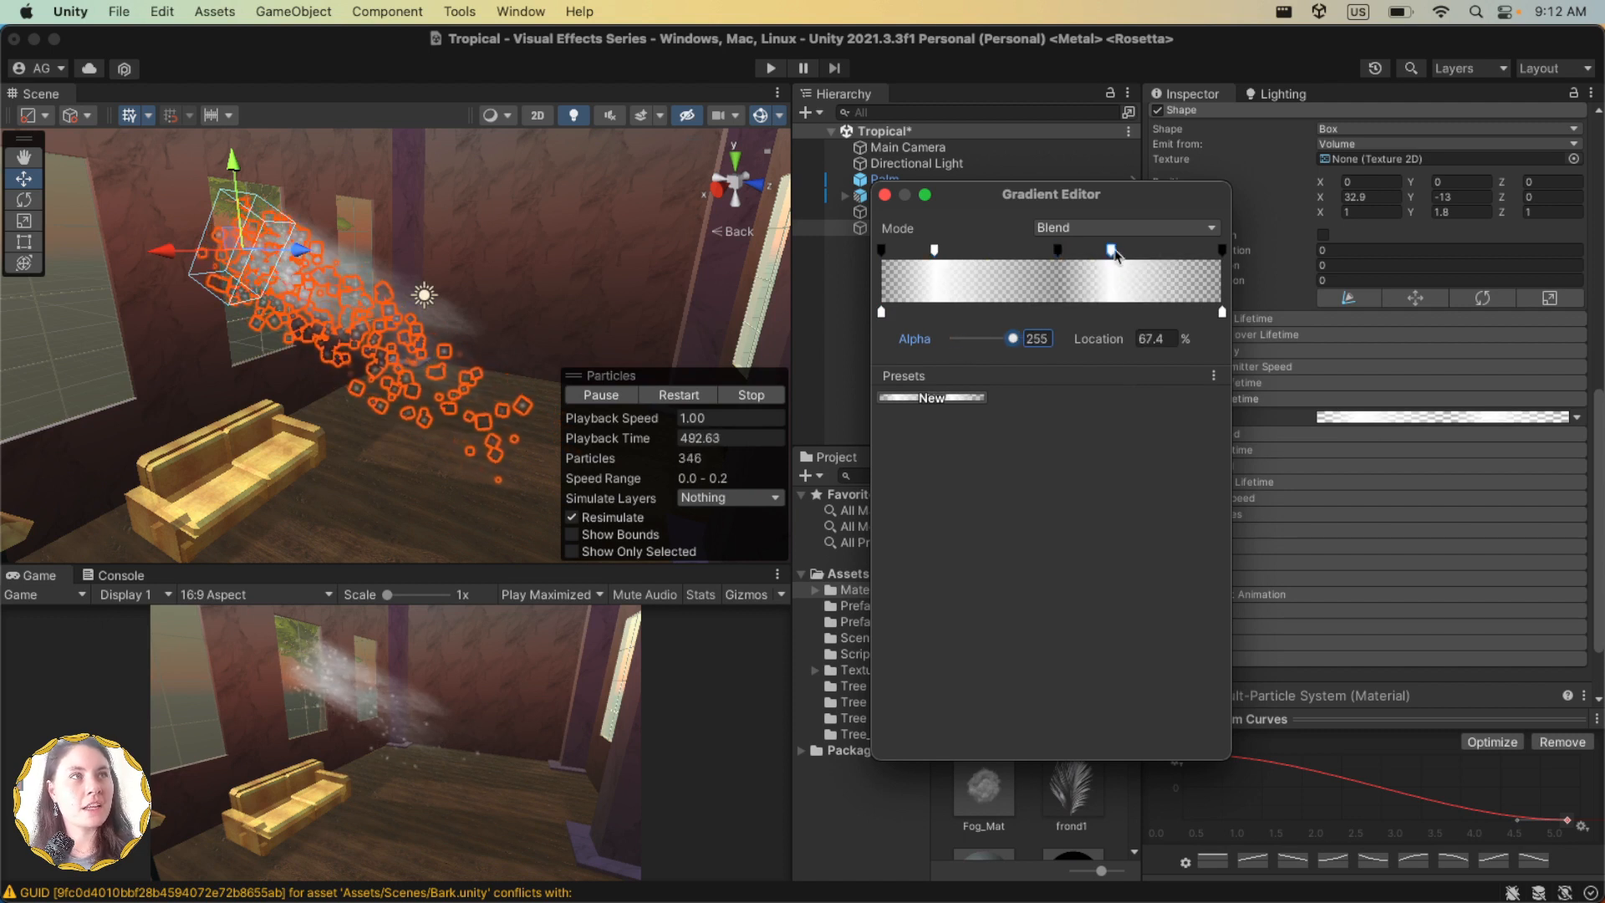
drag(1040, 254, 1052, 258)
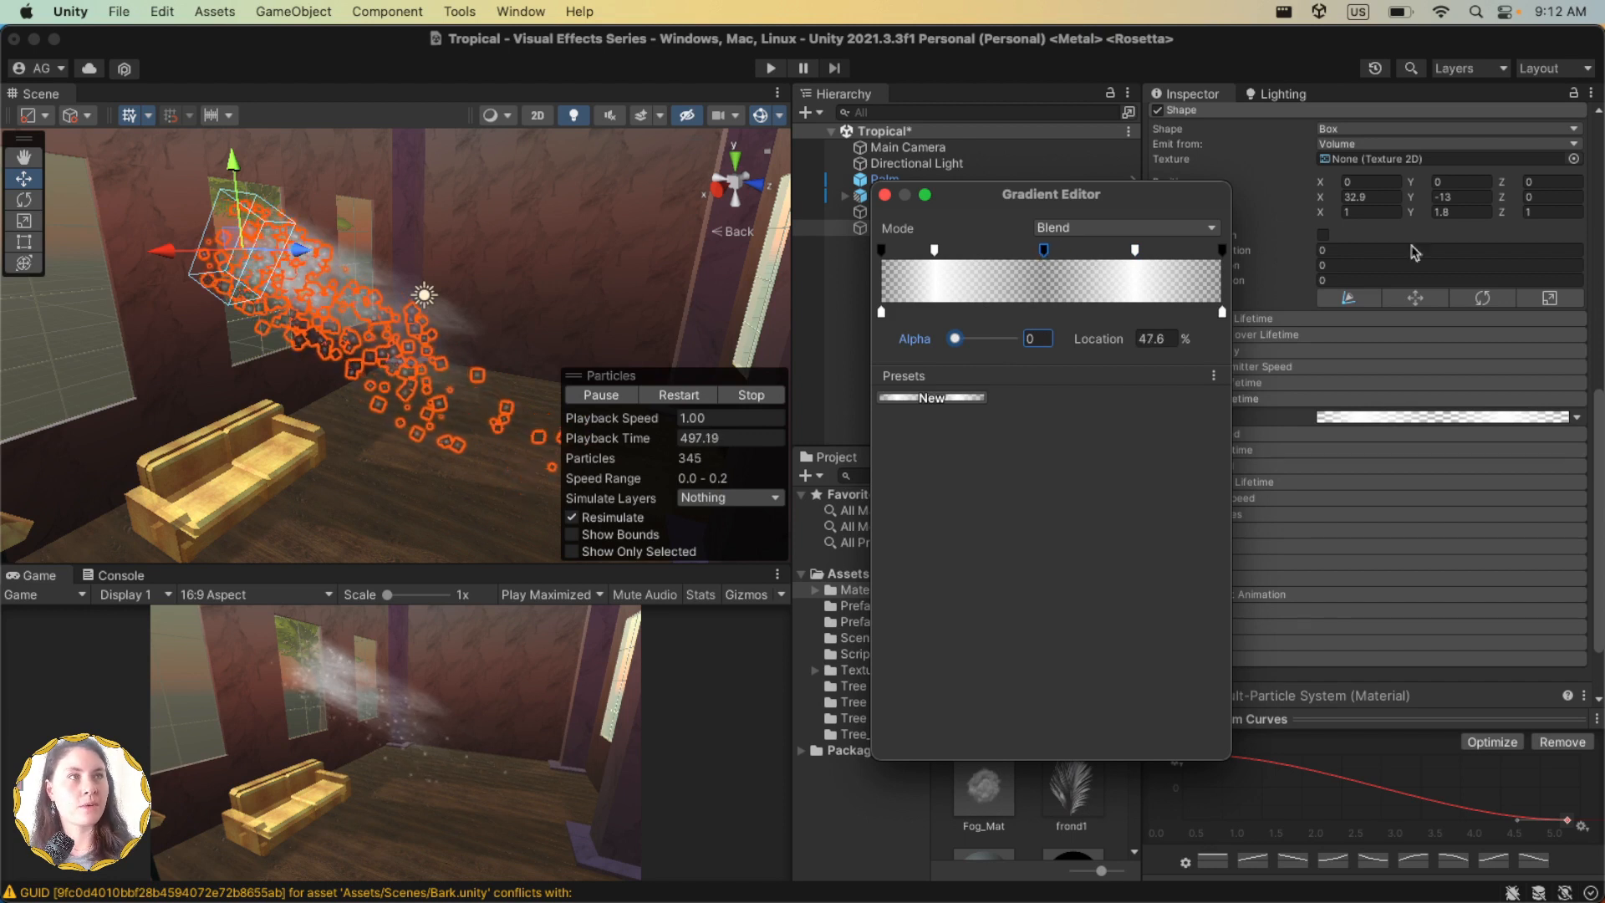
click(884, 195)
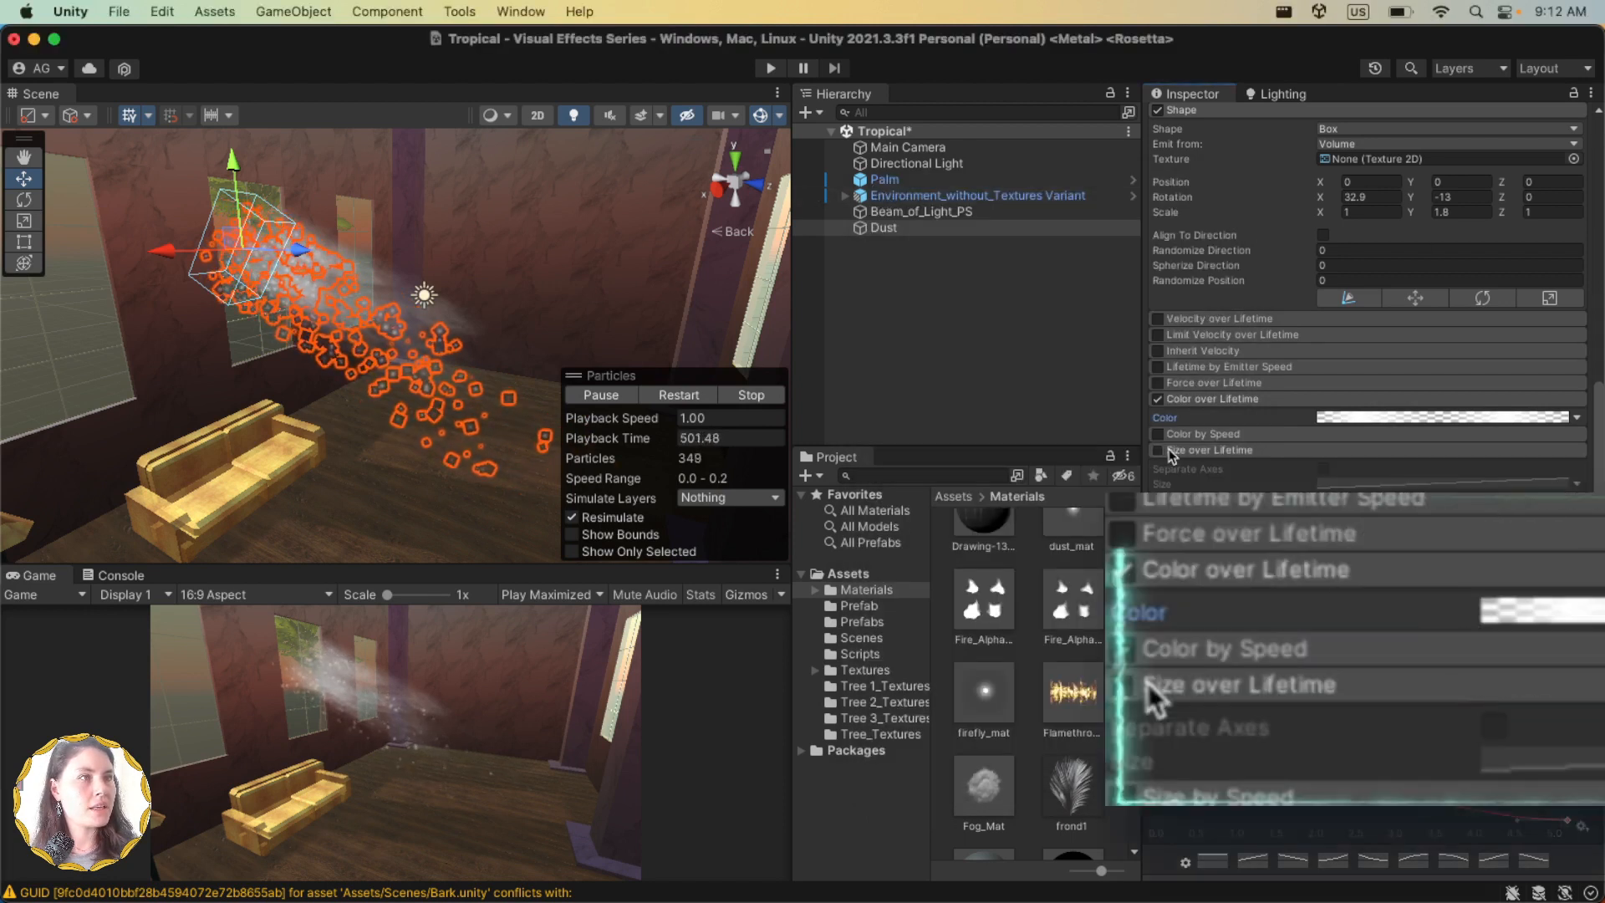
Step: Enable Size over Lifetime for the Dust particles and make the size random between the constants 0.1 and 0.6
click(1160, 450)
scroll(1473, 481, down, 2)
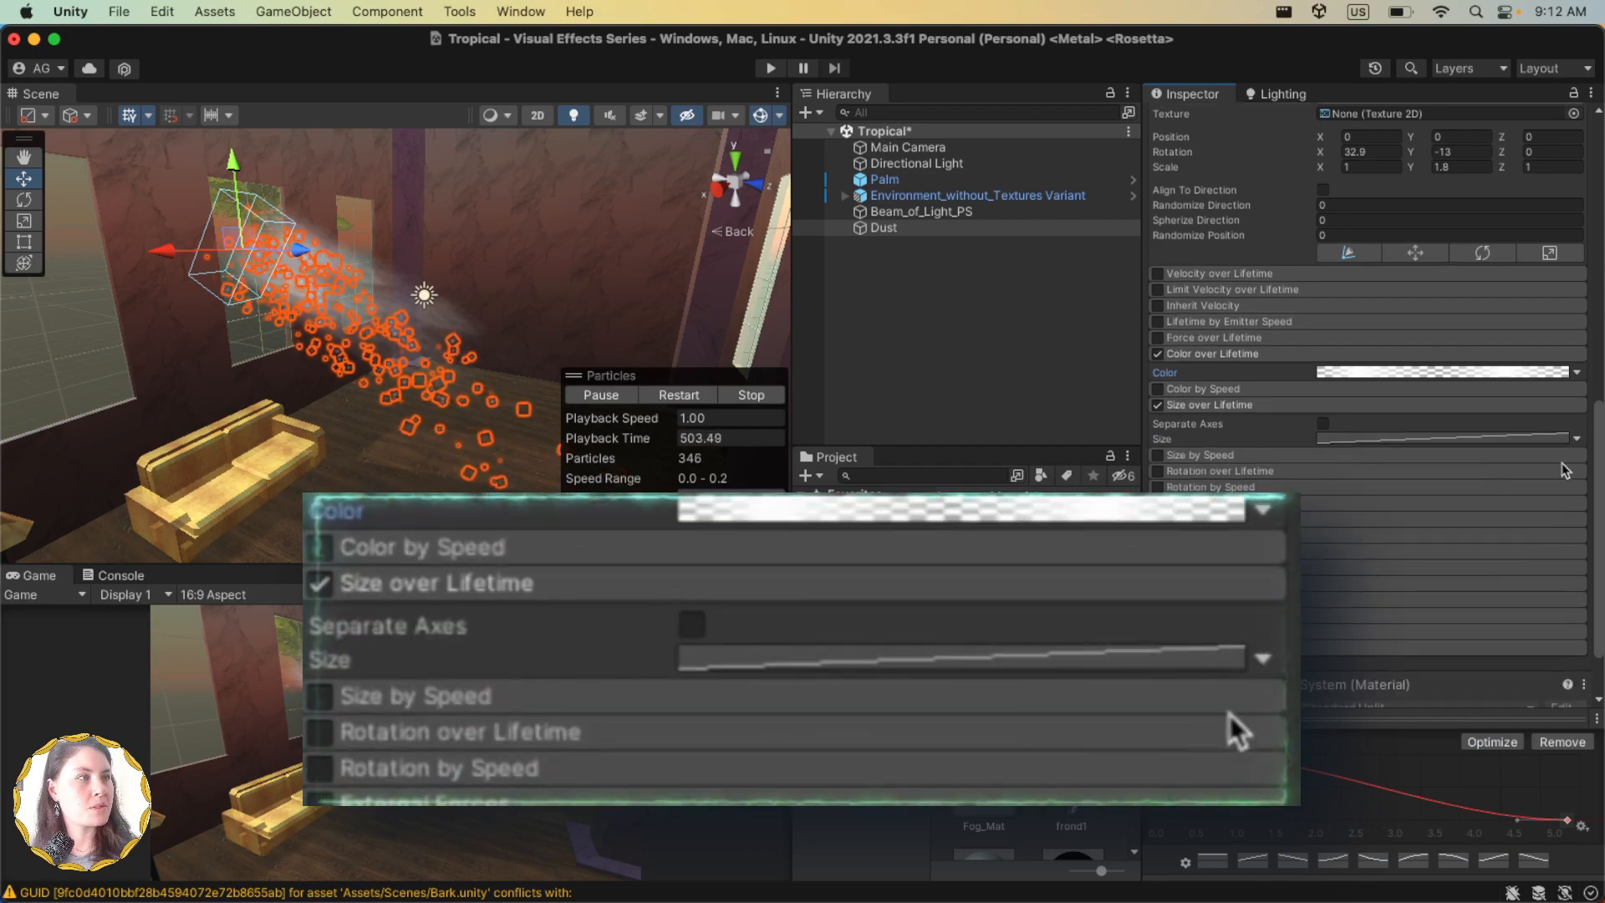
click(1576, 438)
click(1490, 482)
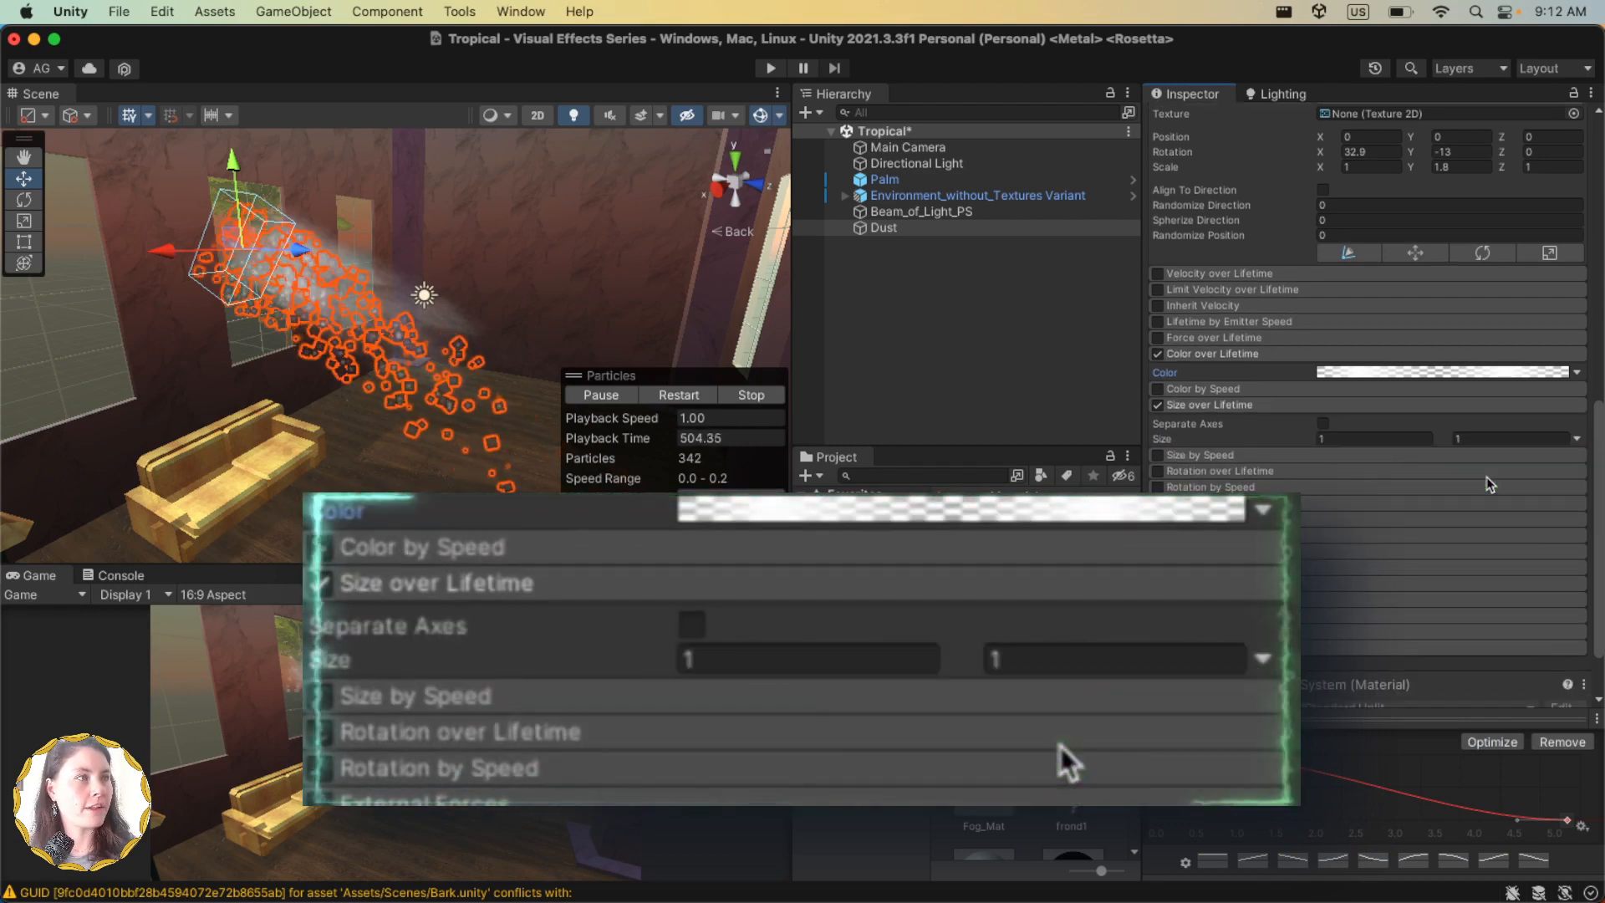
click(1355, 436)
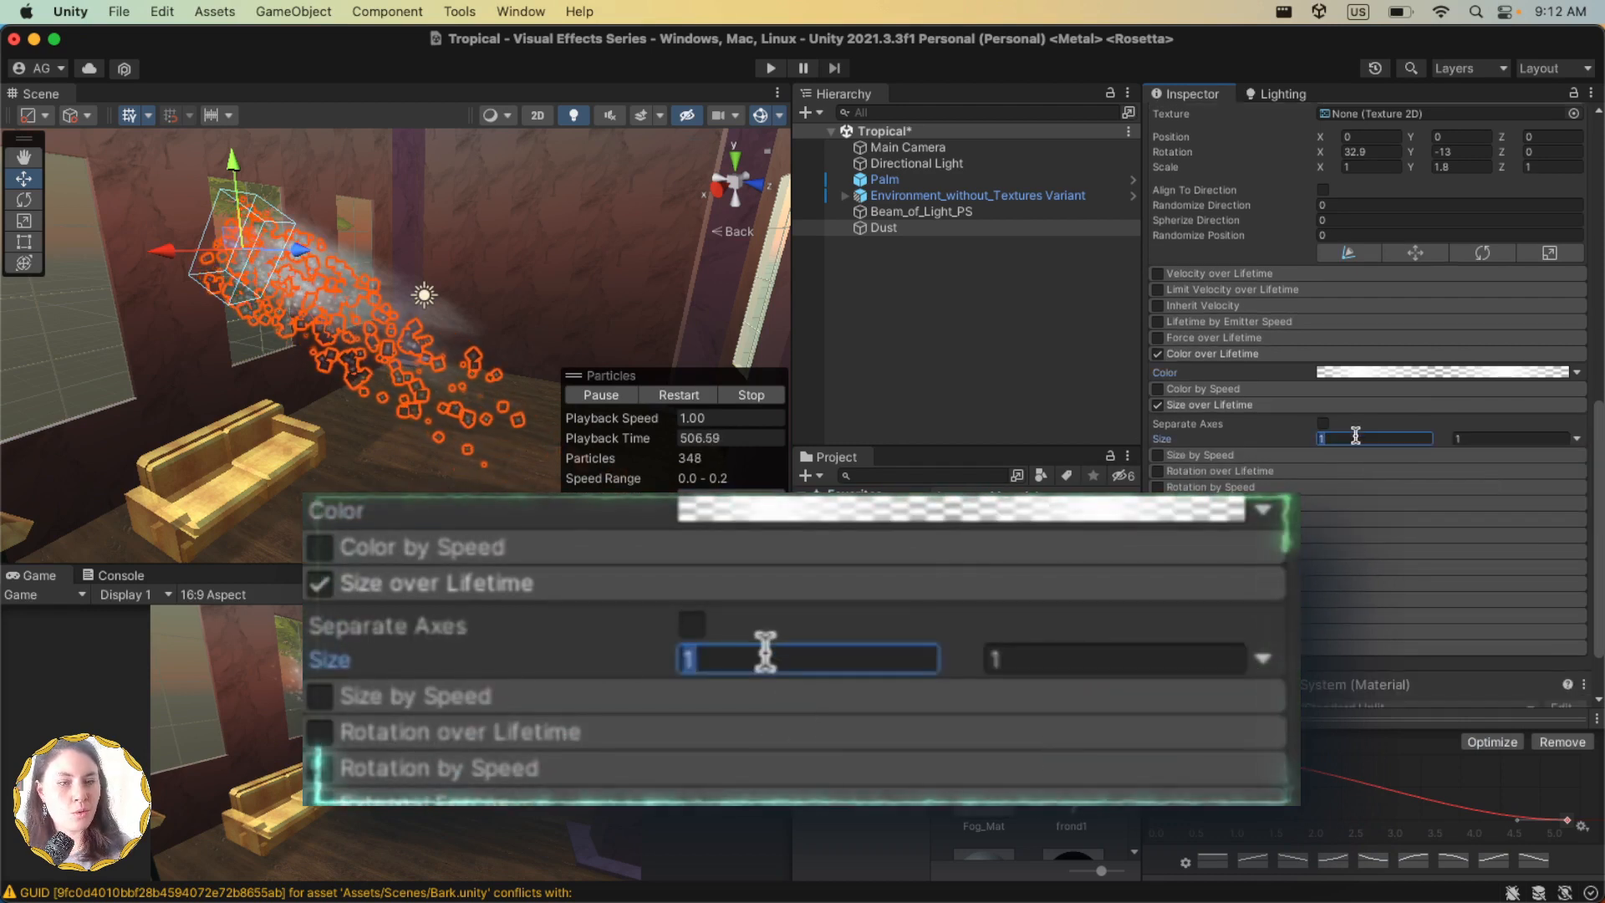
text(0.1)
key(Tab)
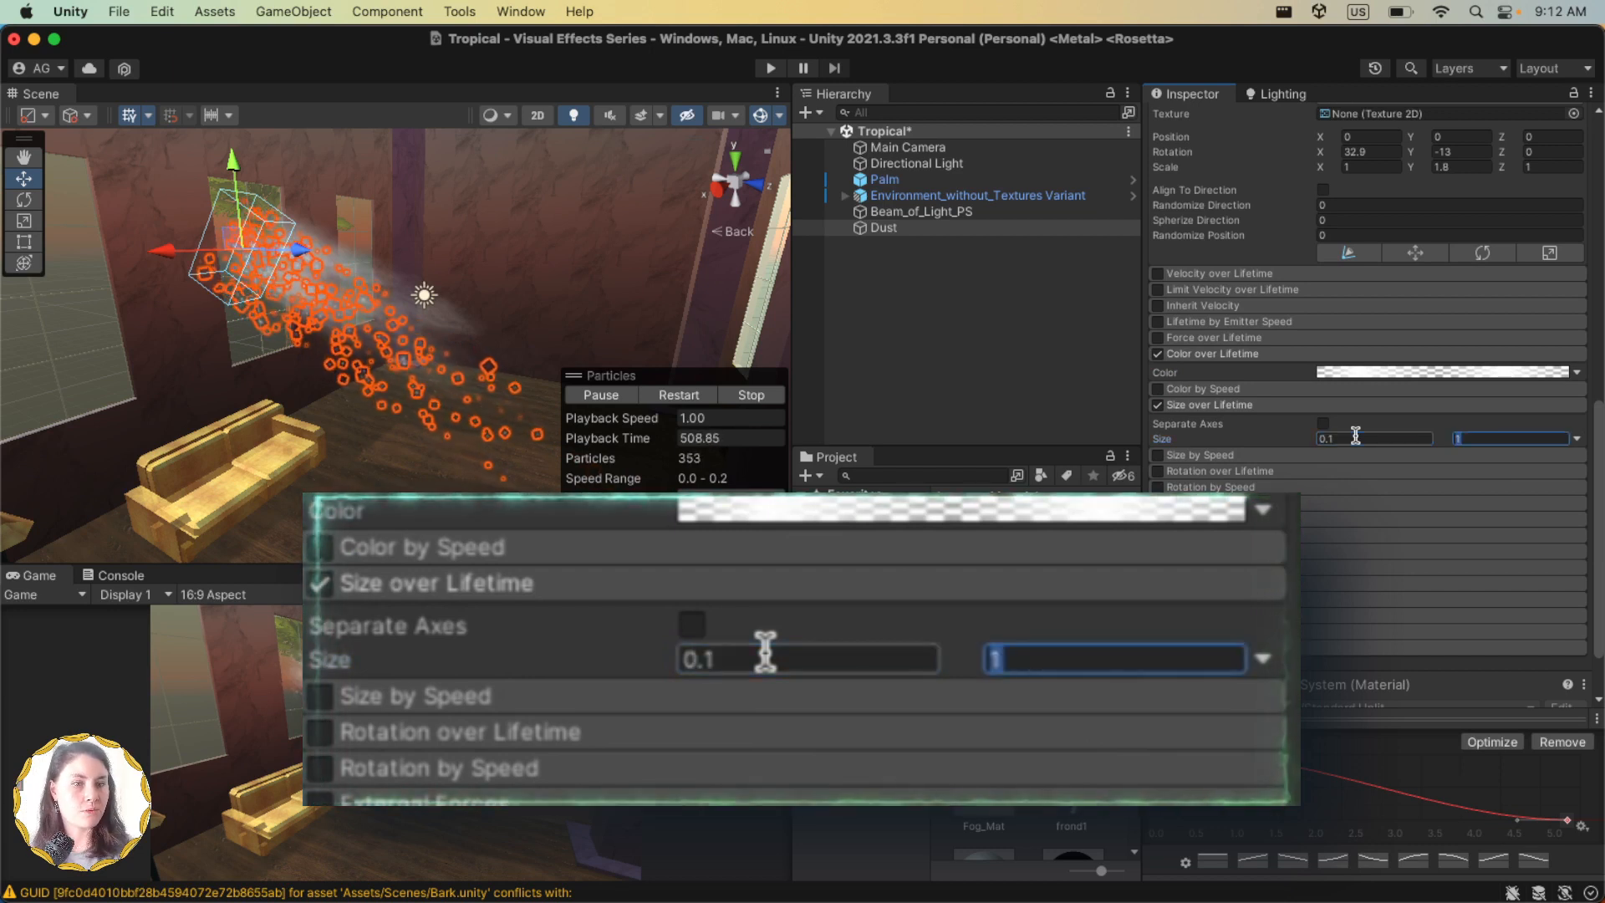
text(0.6)
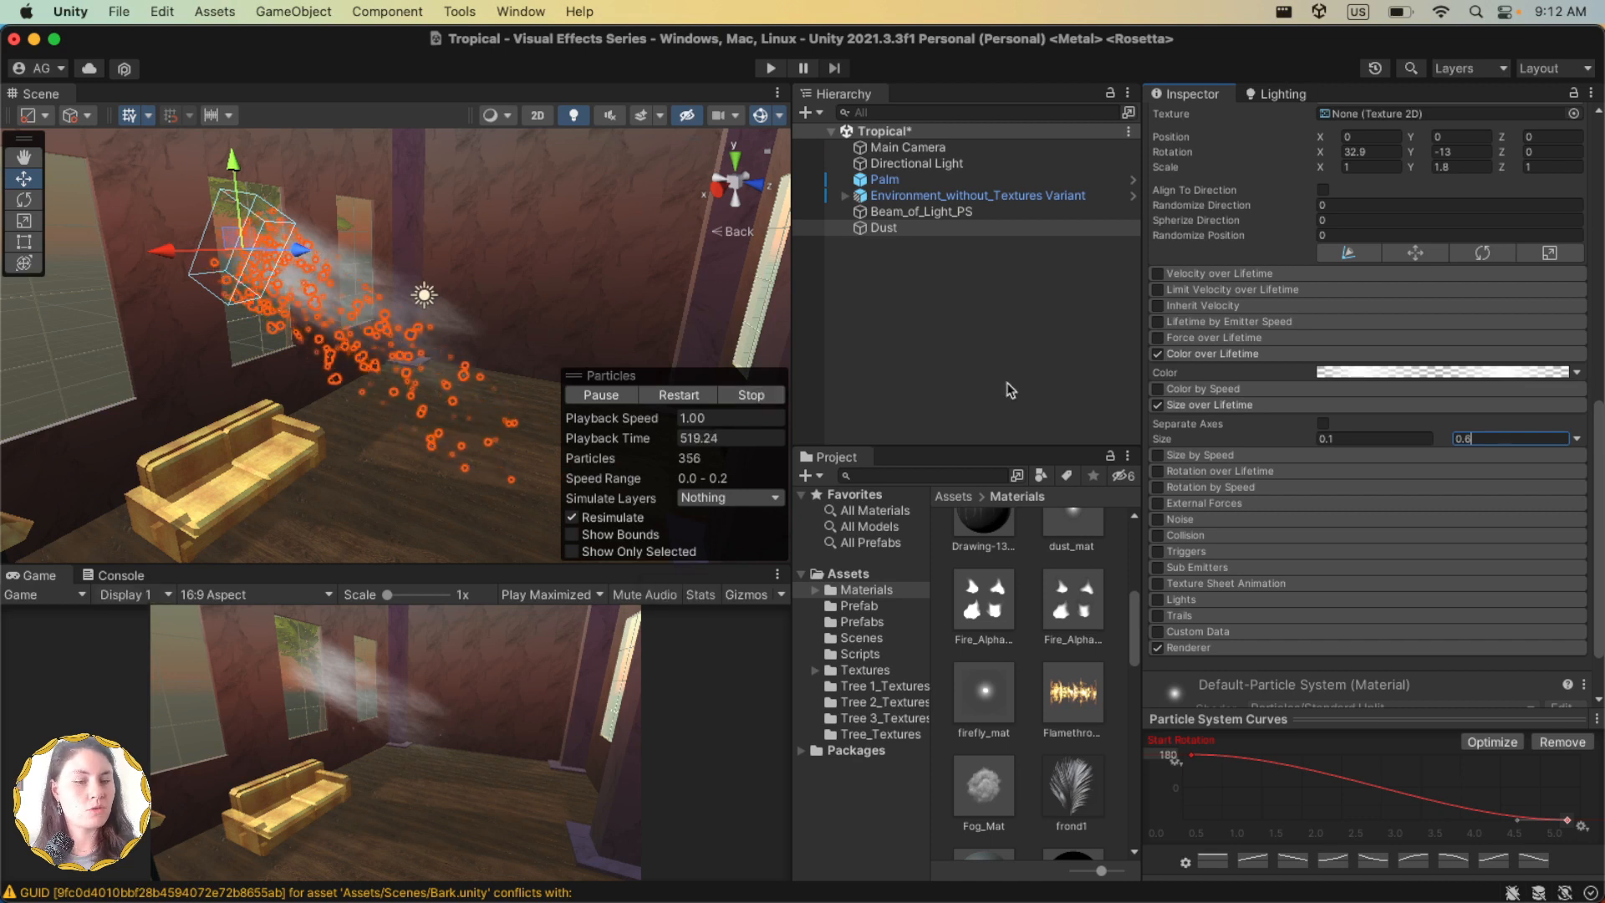
Step: Enable Noise for the Dust particles and set its strength to 0.05
click(1179, 519)
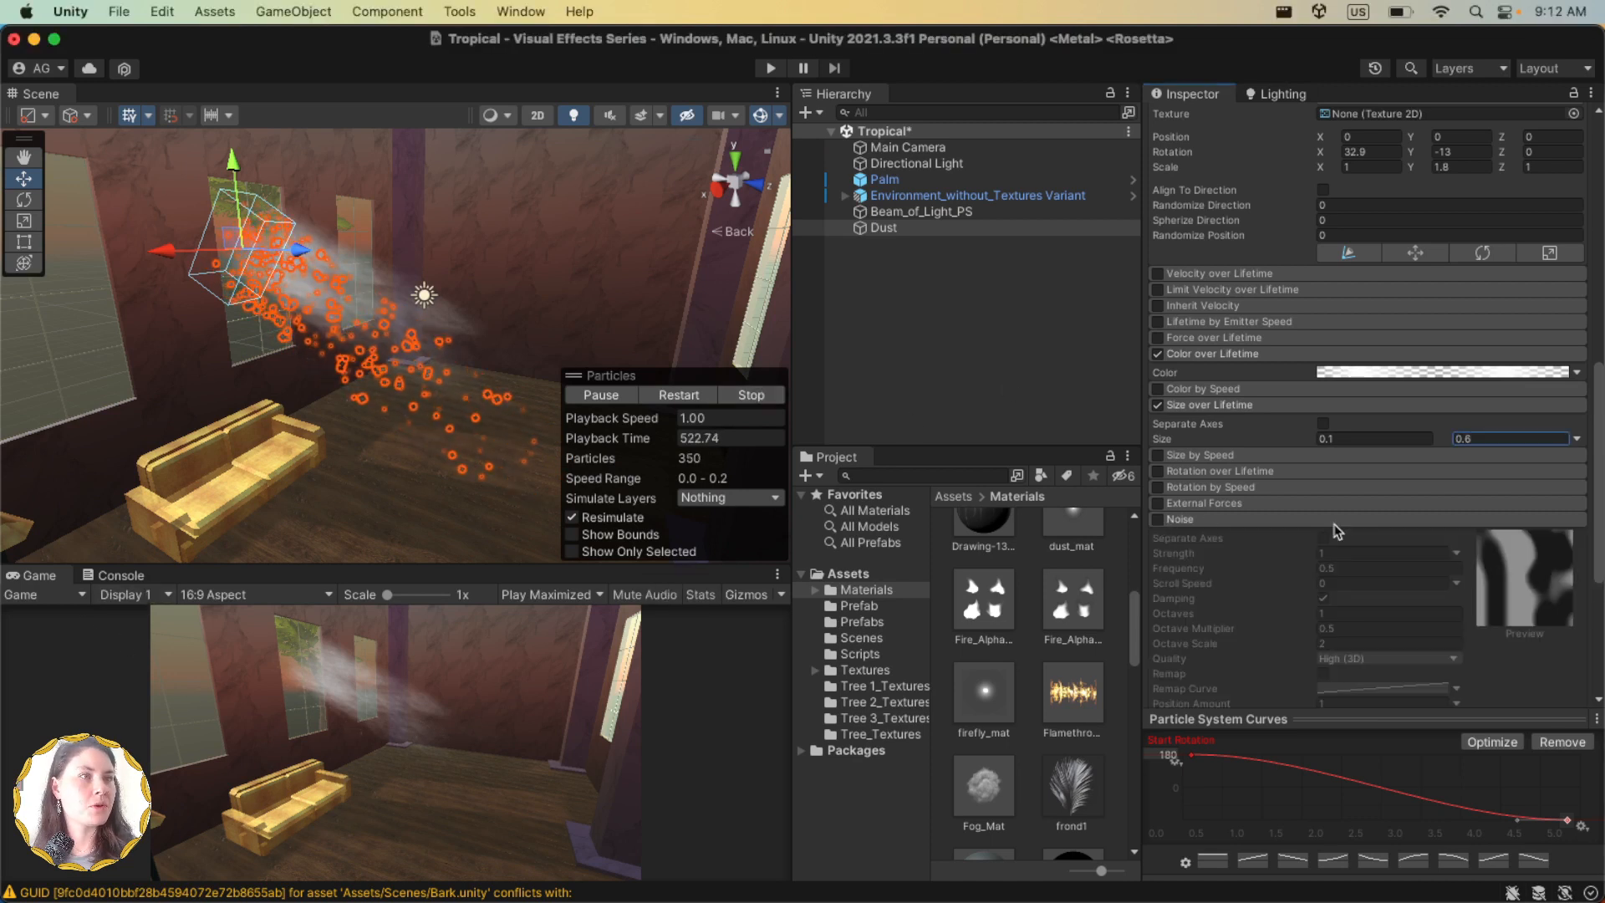
click(1157, 520)
scroll(1304, 518, down, 2)
click(1363, 485)
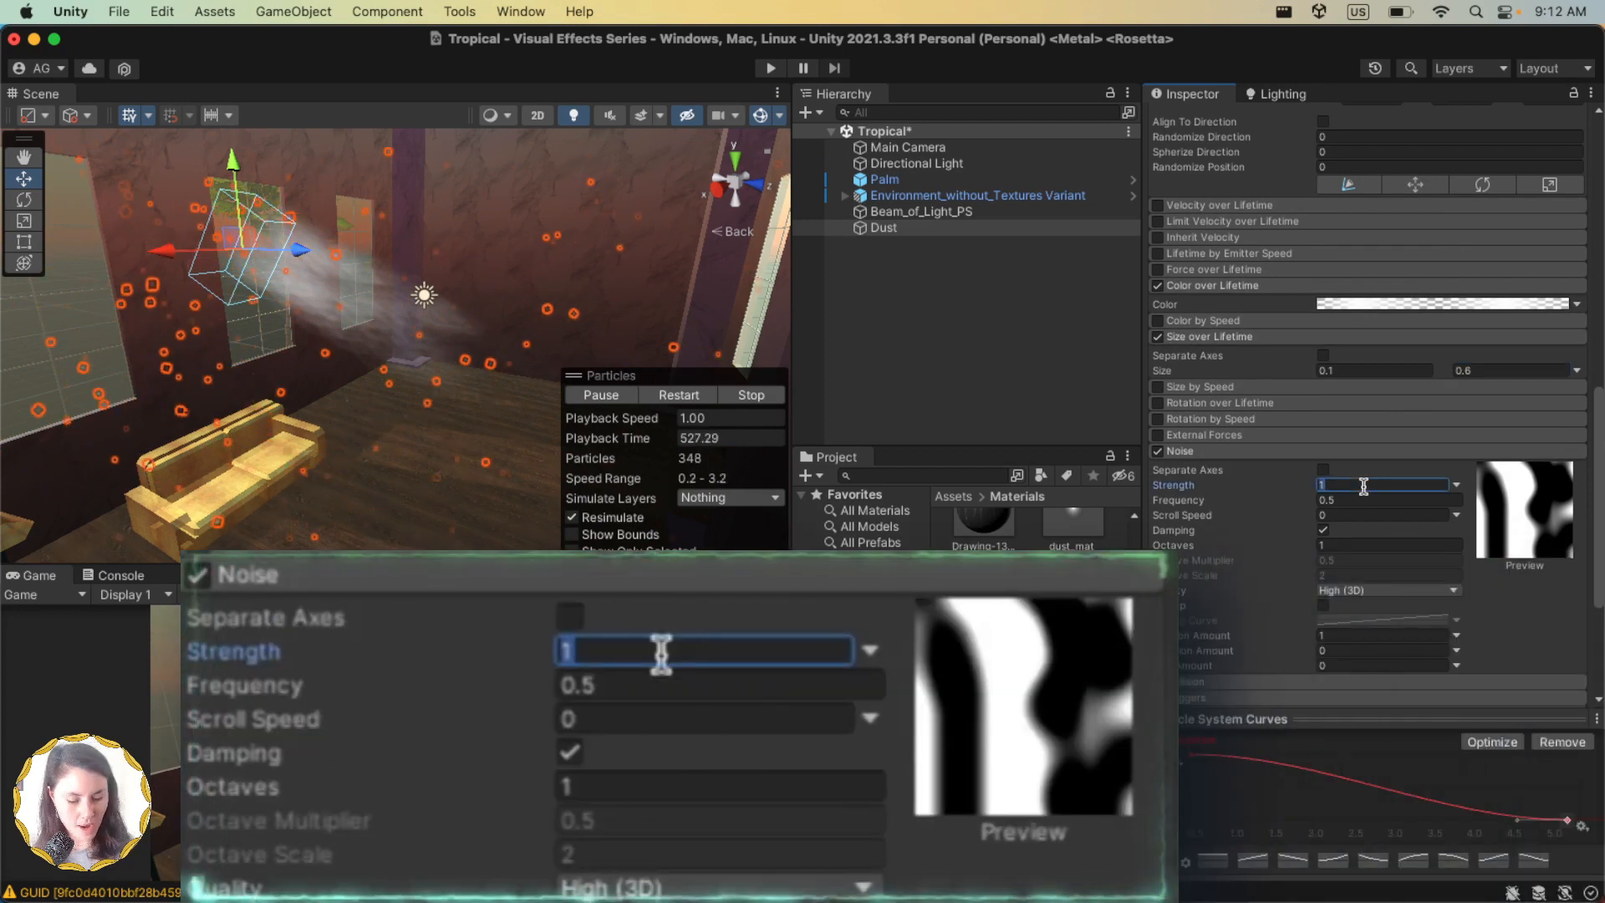
text(00.0)
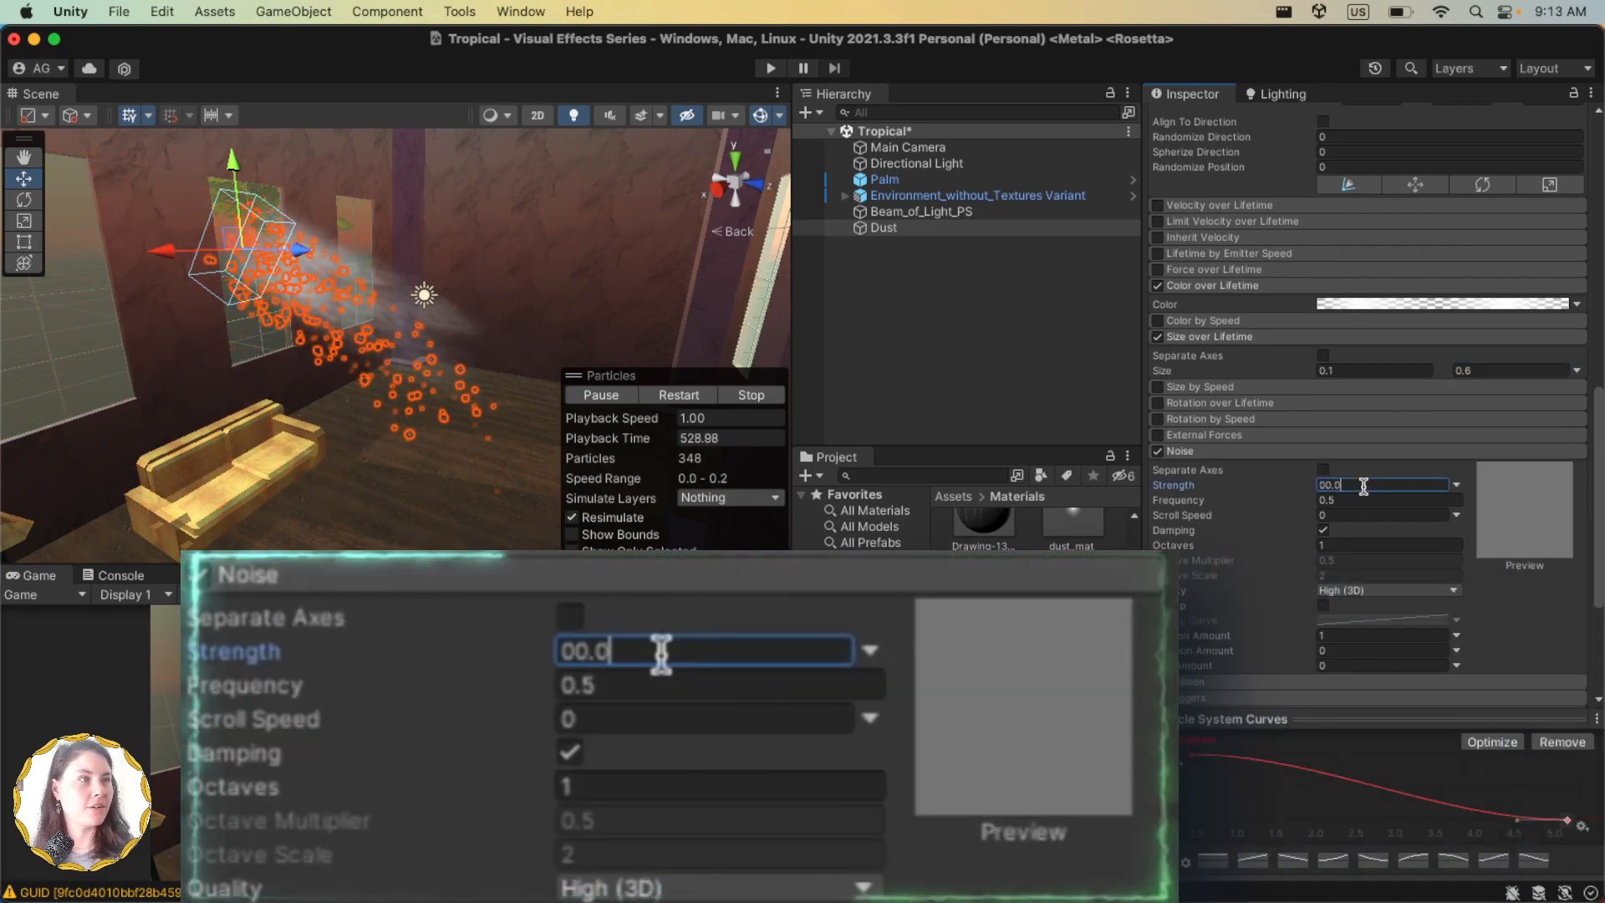
key(BackSpace)
text(.05)
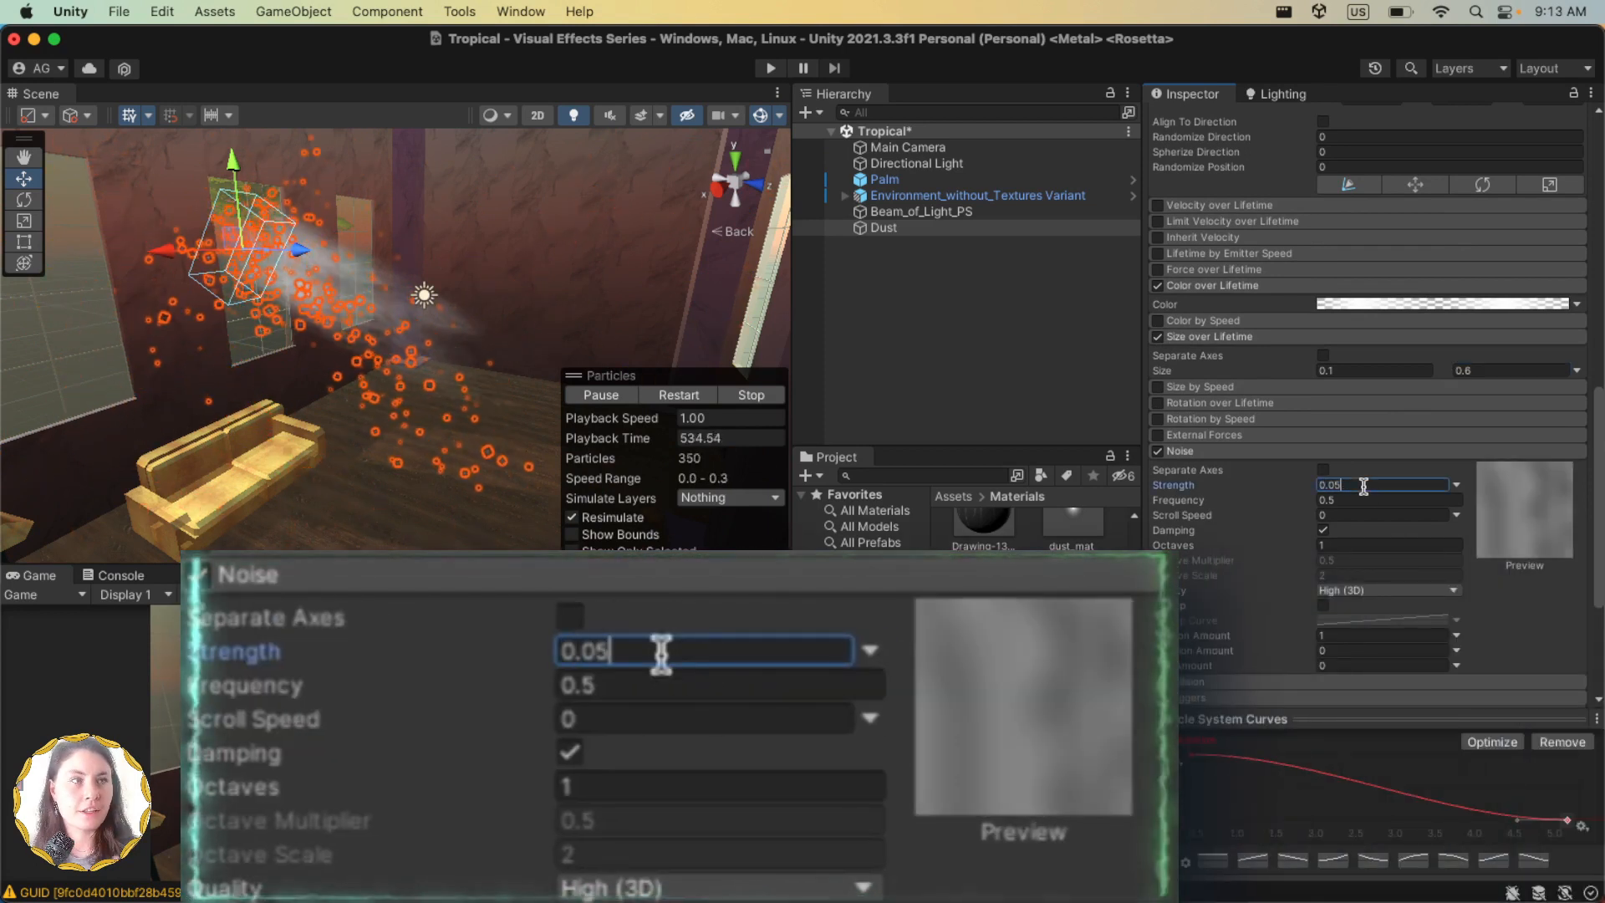
Step: Set the Dust noise frequency to 0.3, scroll speed to 1 and octaves to 2
click(1363, 498)
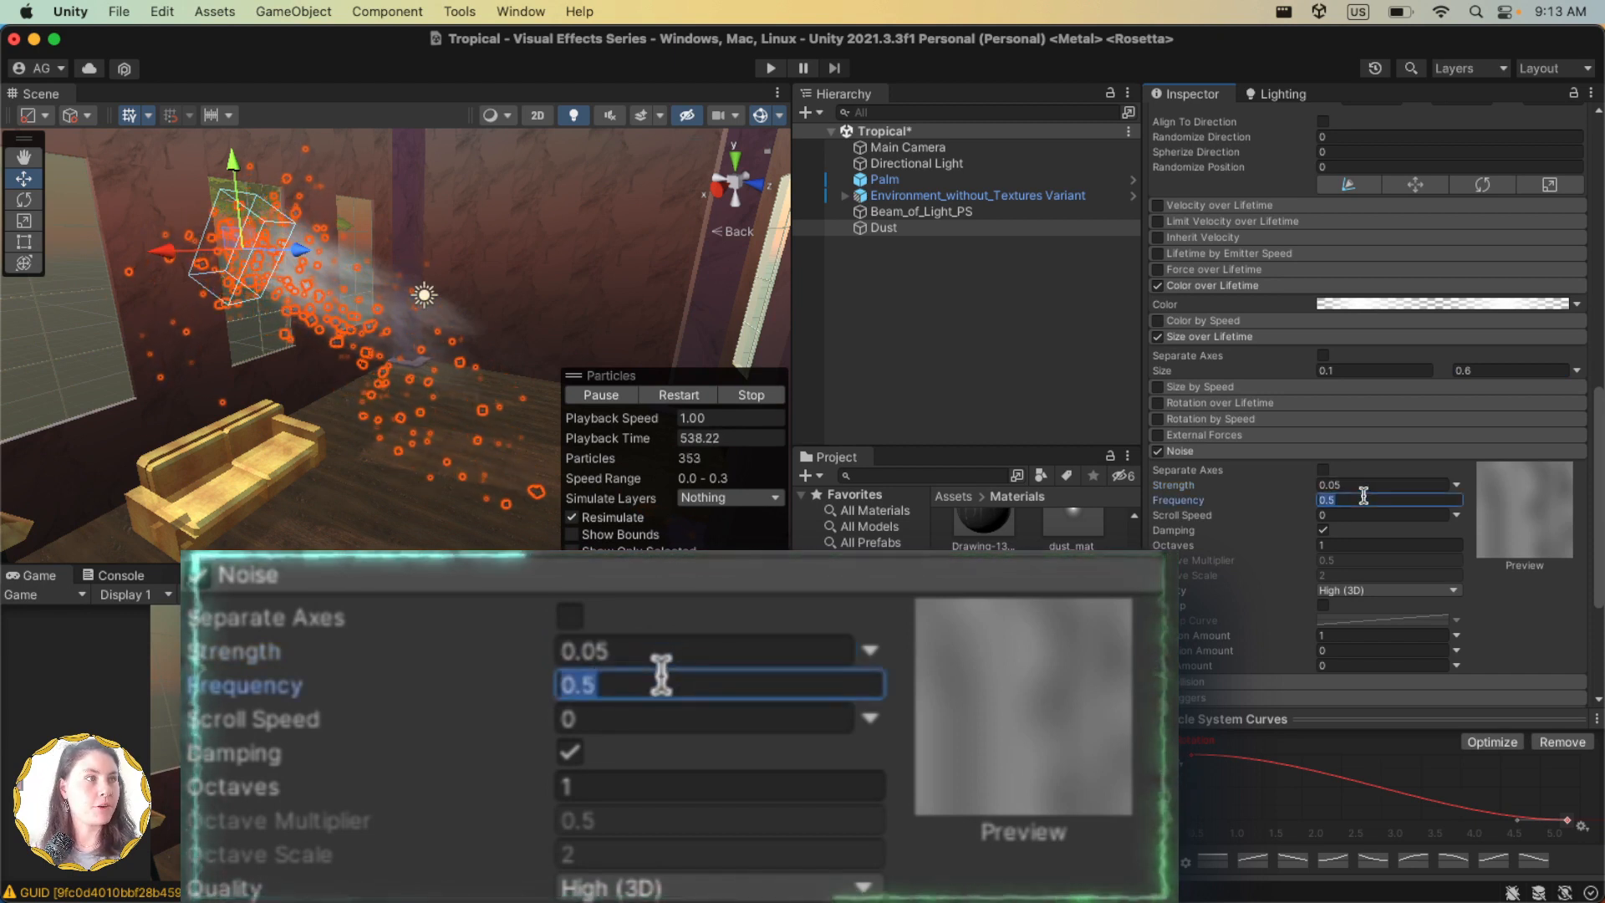
text(0.3)
click(1353, 515)
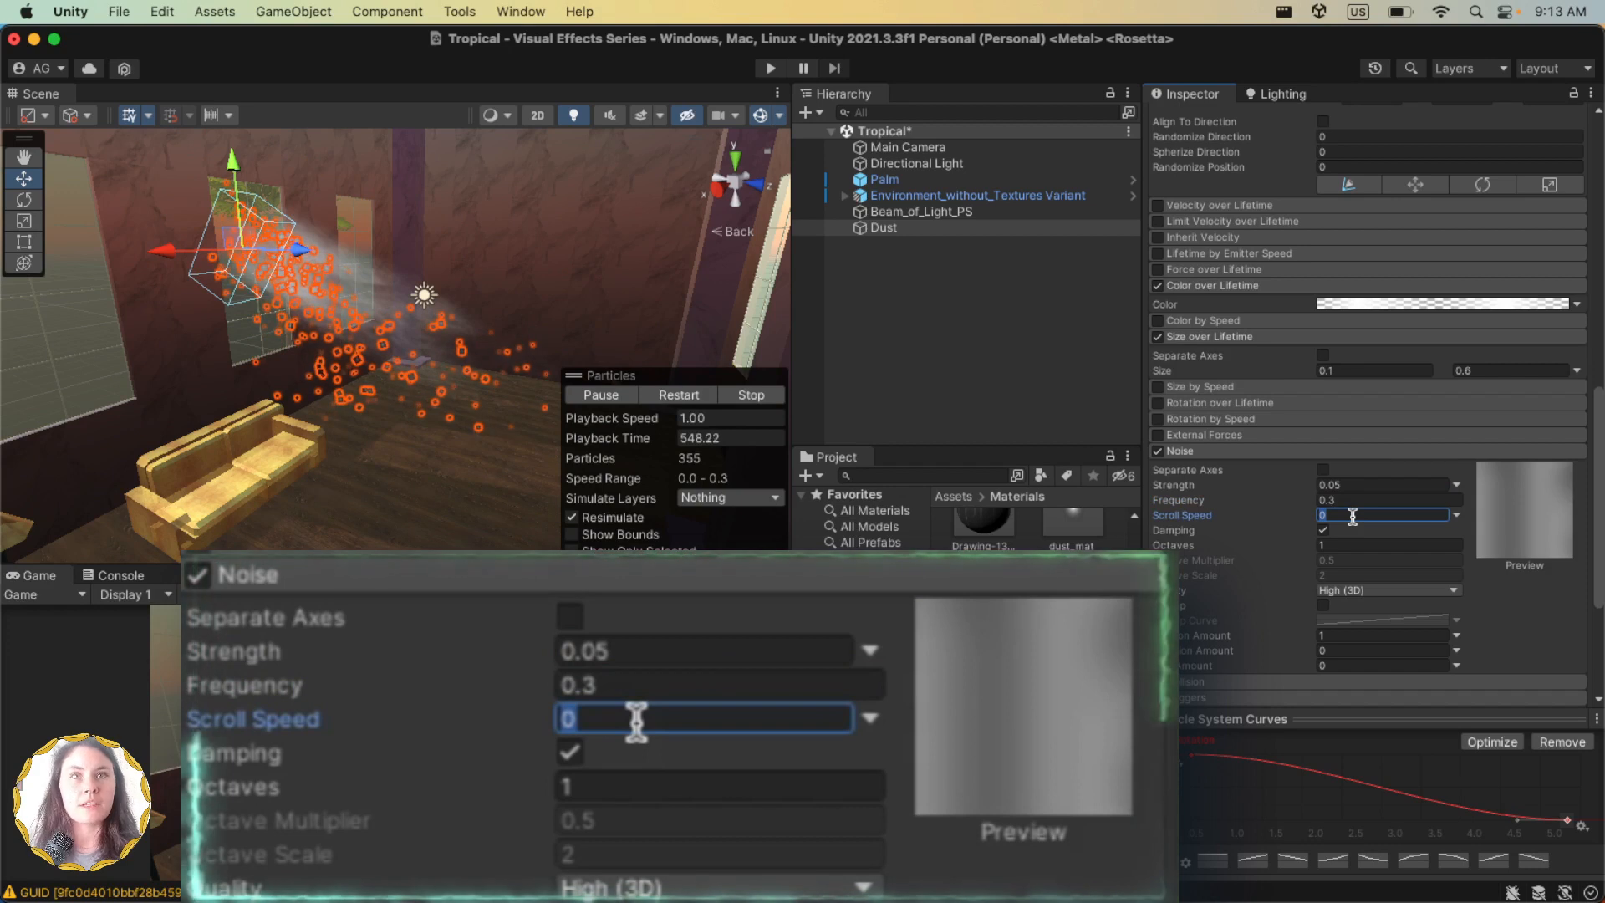
text(1)
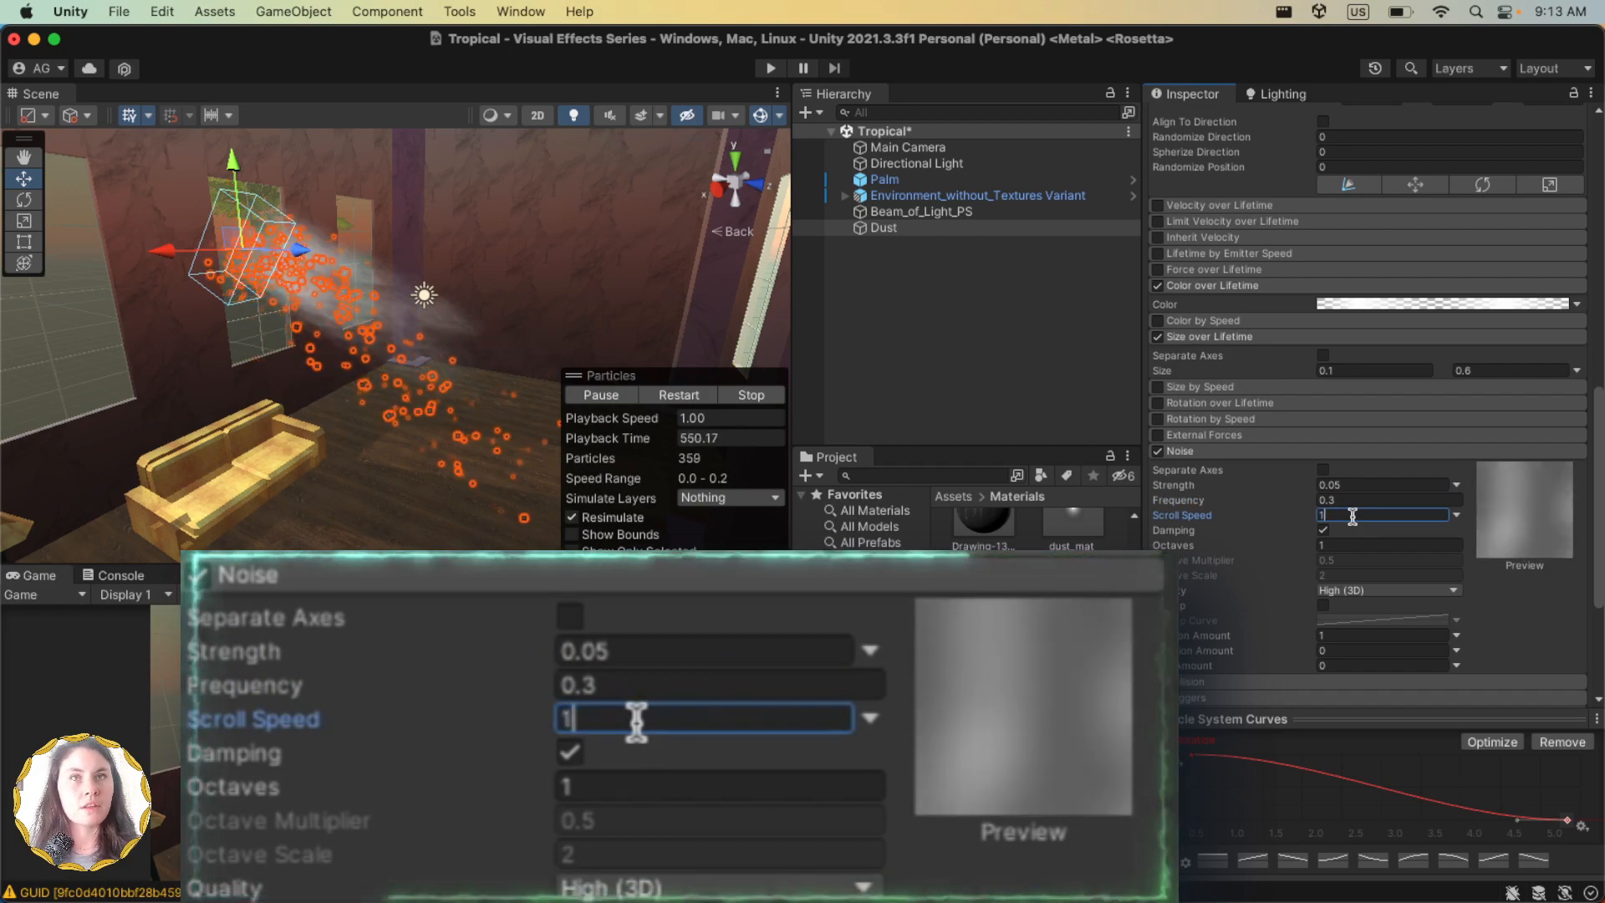
click(1353, 544)
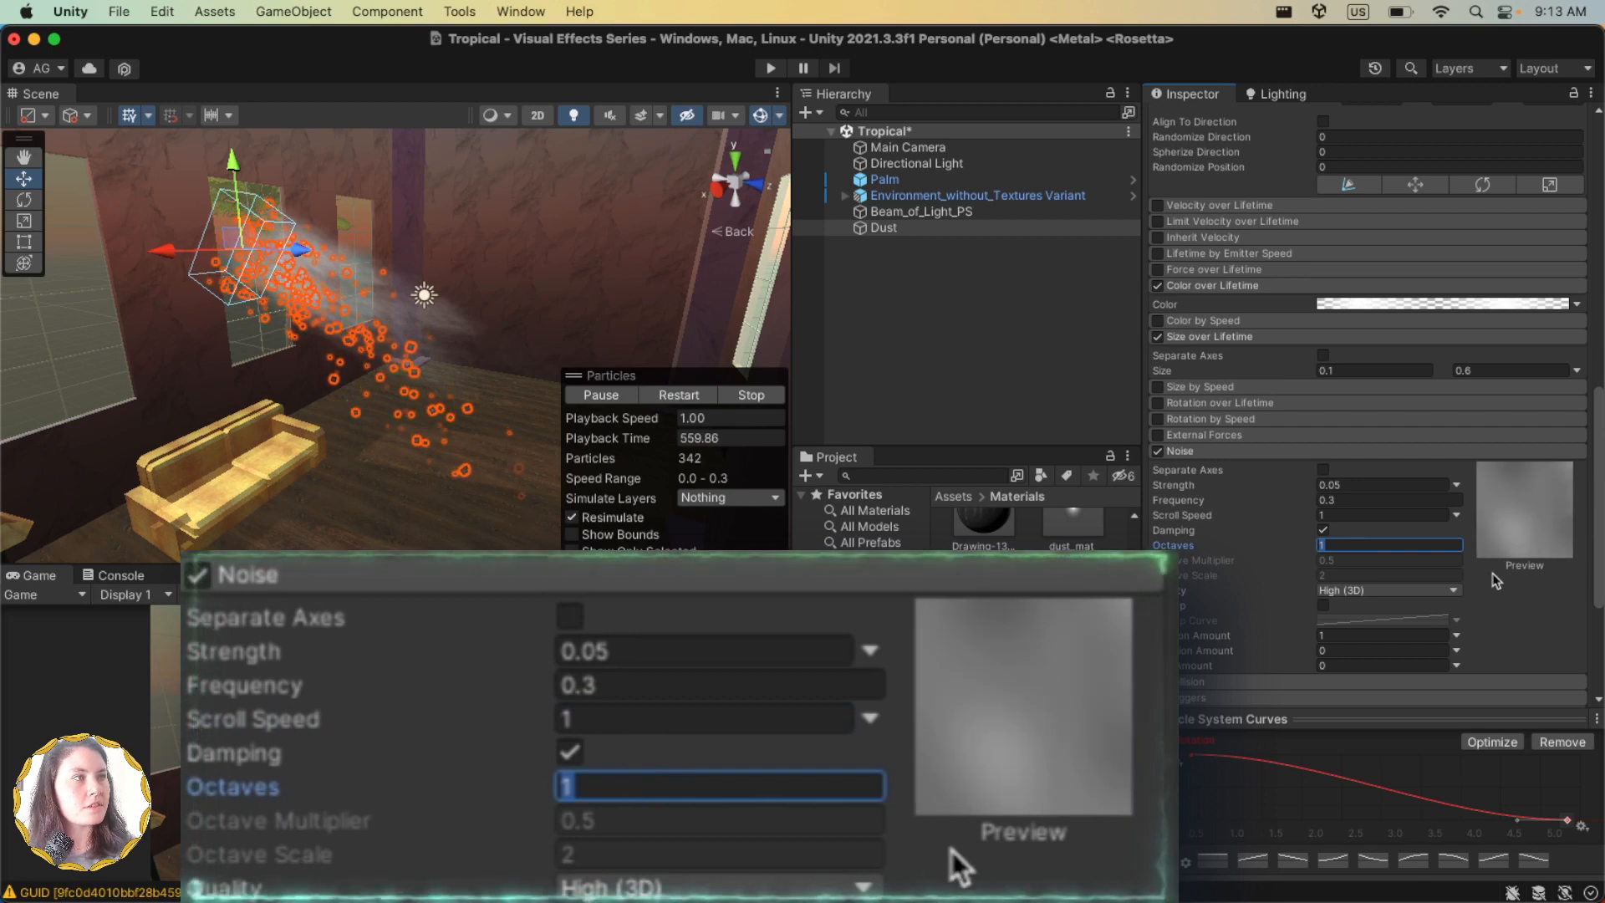
text(2)
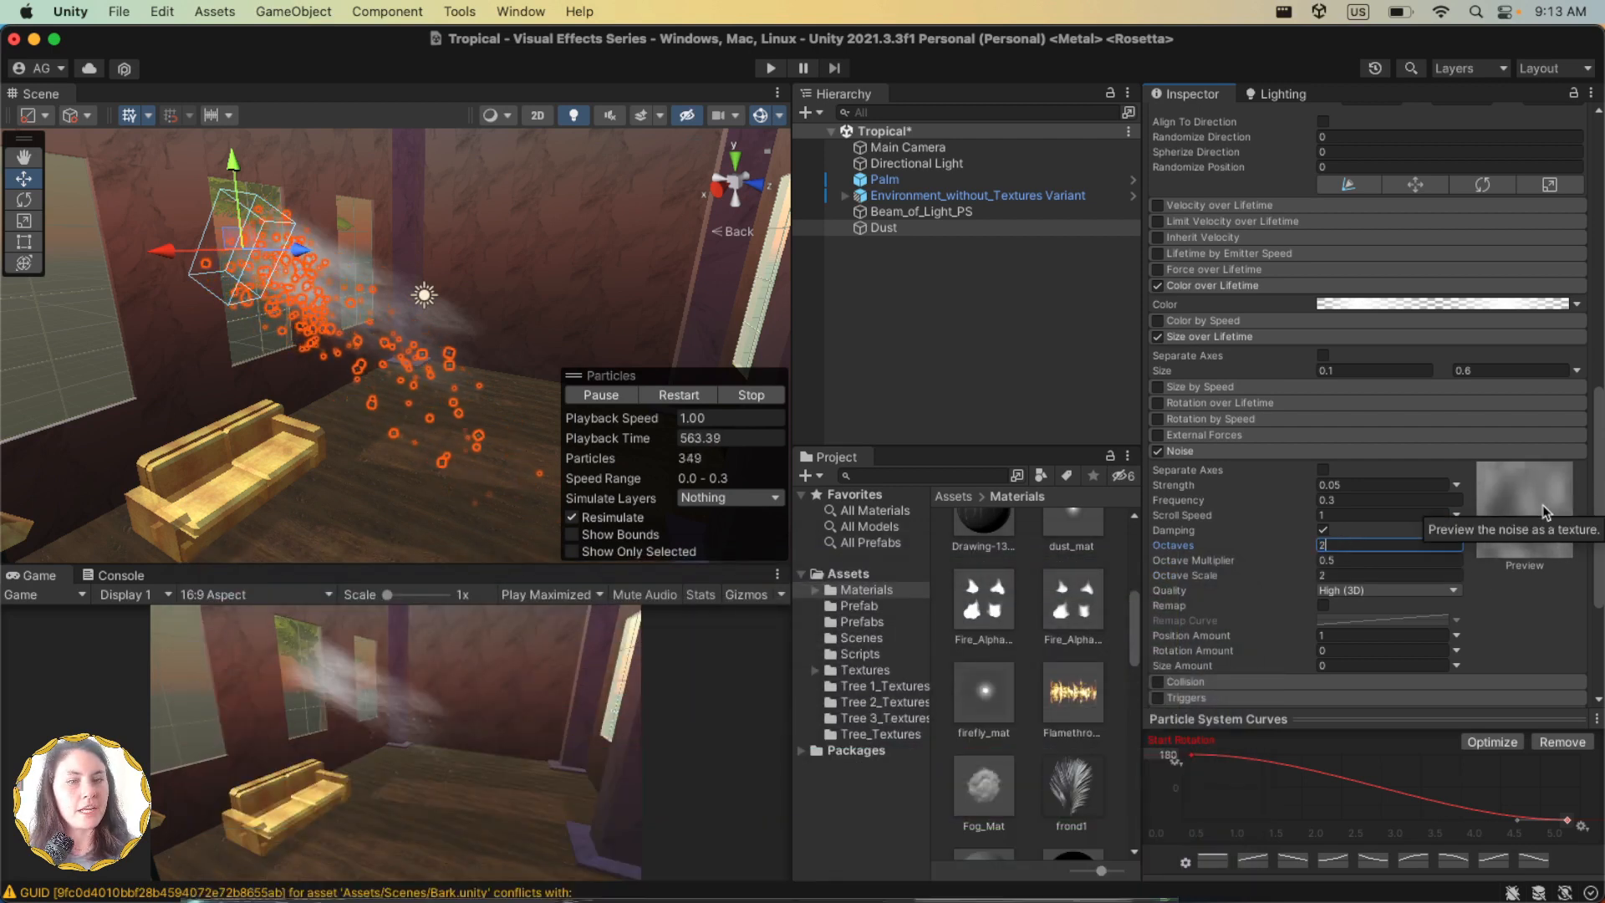
Step: Enable Collision for the Dust particles and set their render mode to Stretched Billboard
scroll(1163, 523, down, 5)
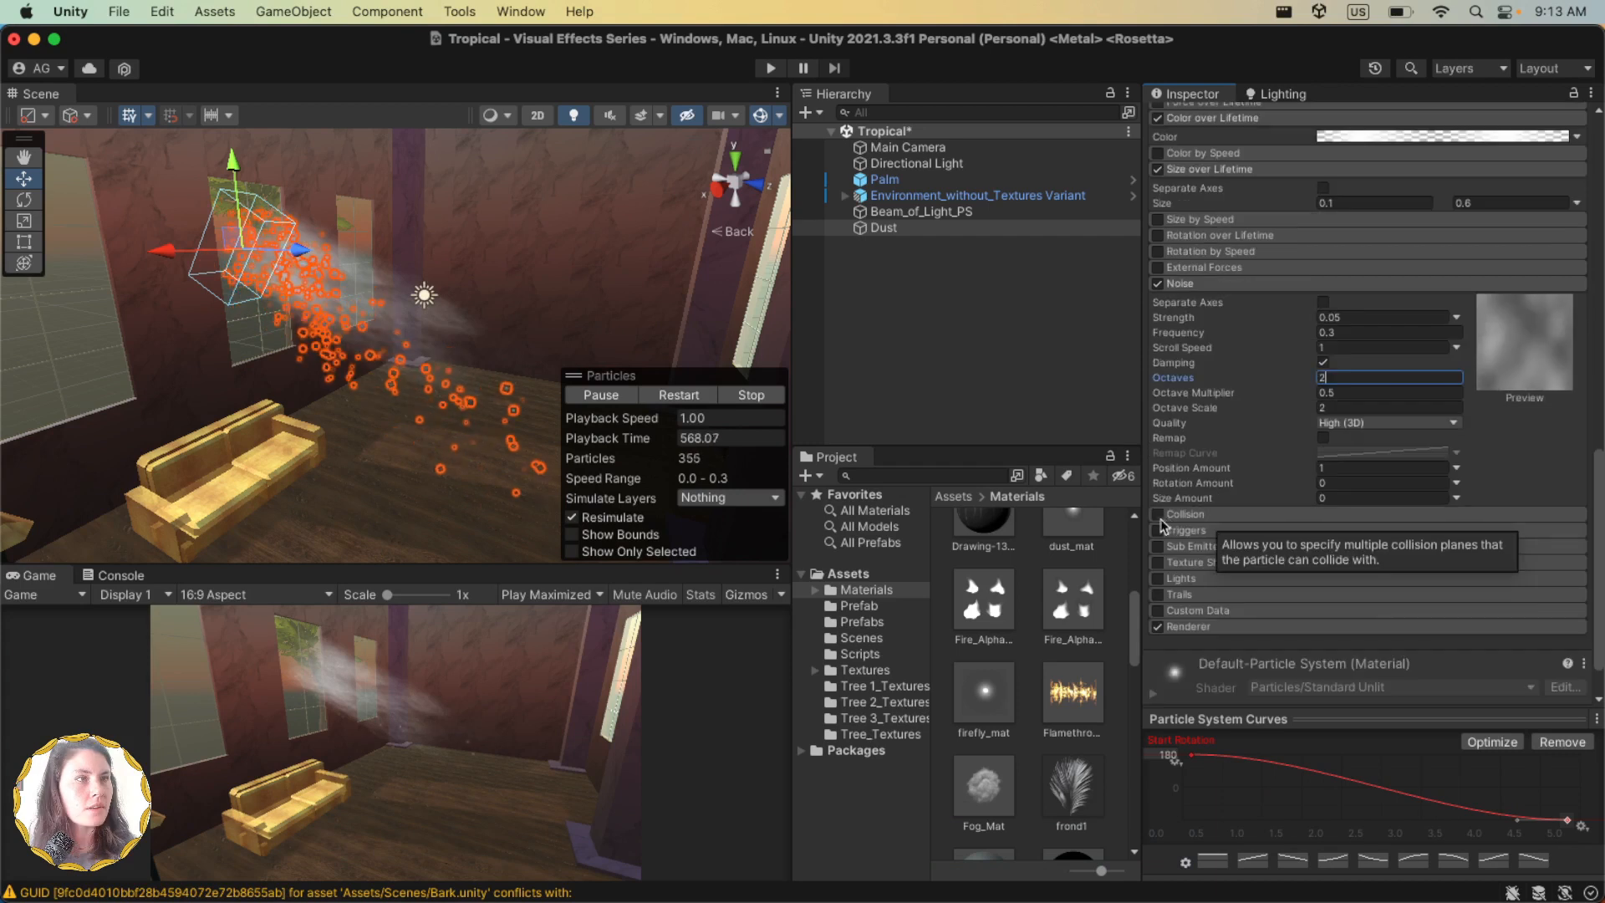
click(1251, 515)
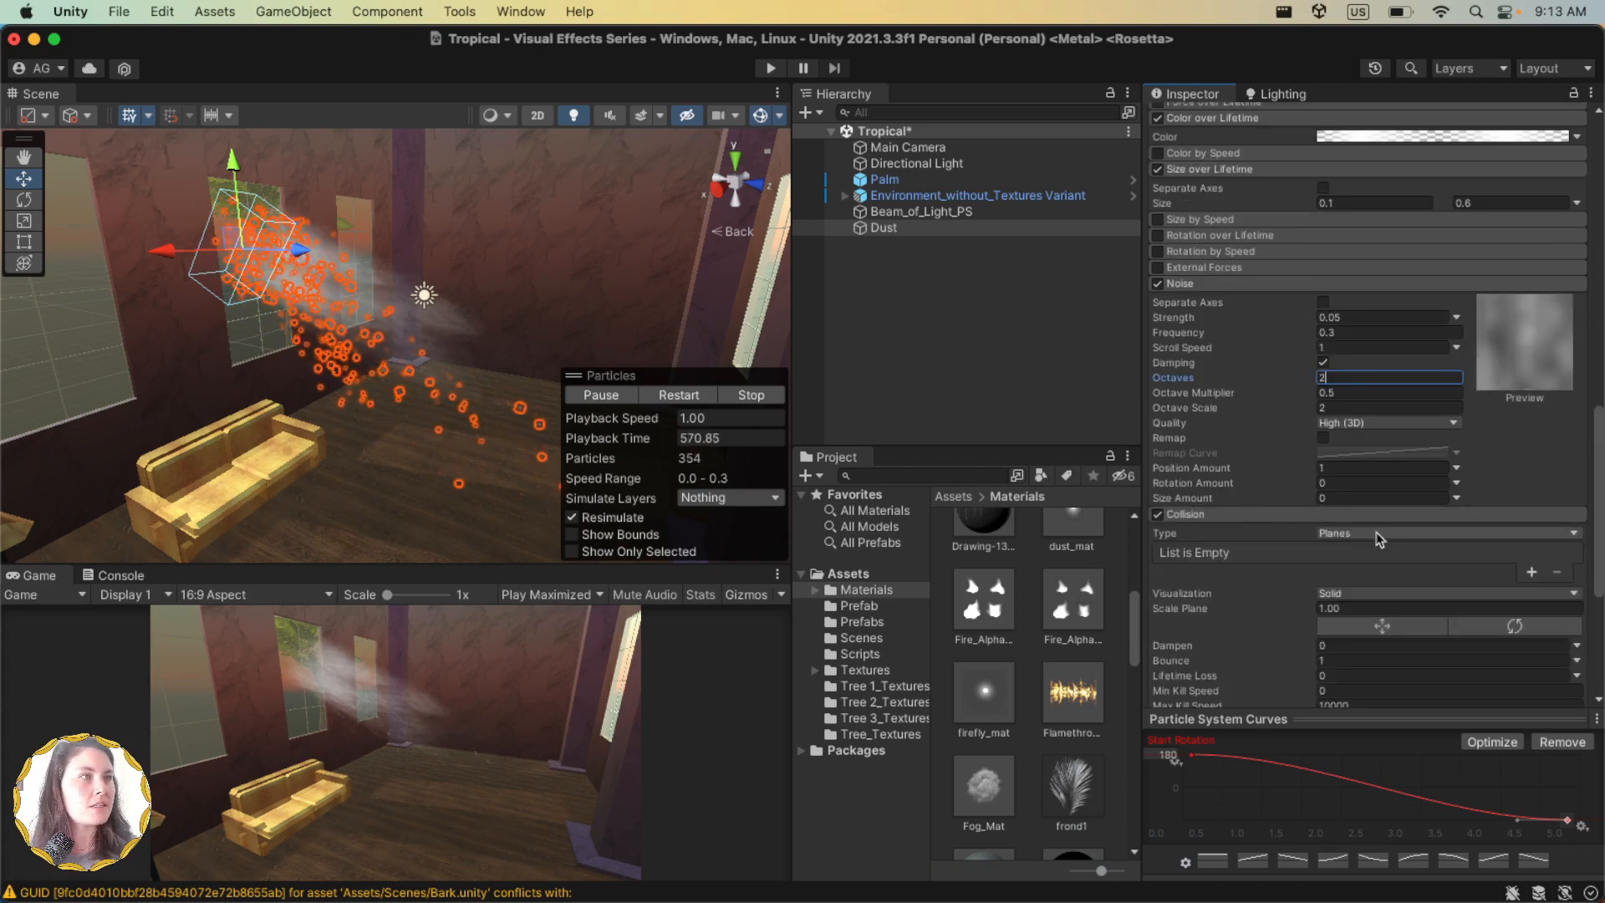
scroll(1258, 507, down, 8)
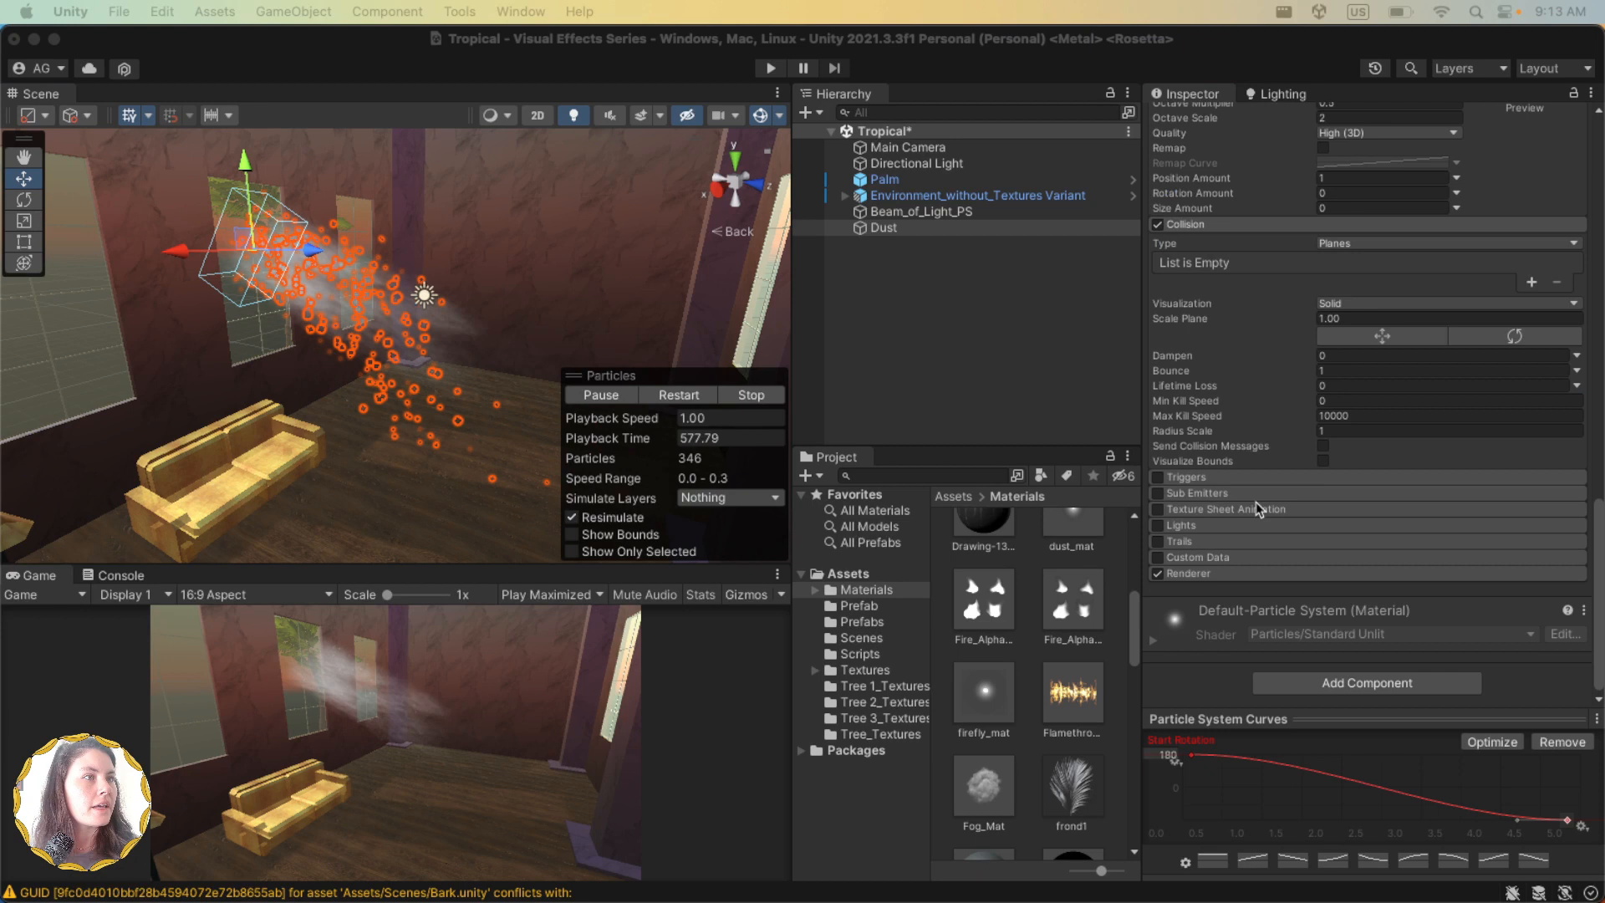
click(1228, 575)
scroll(1357, 498, down, 5)
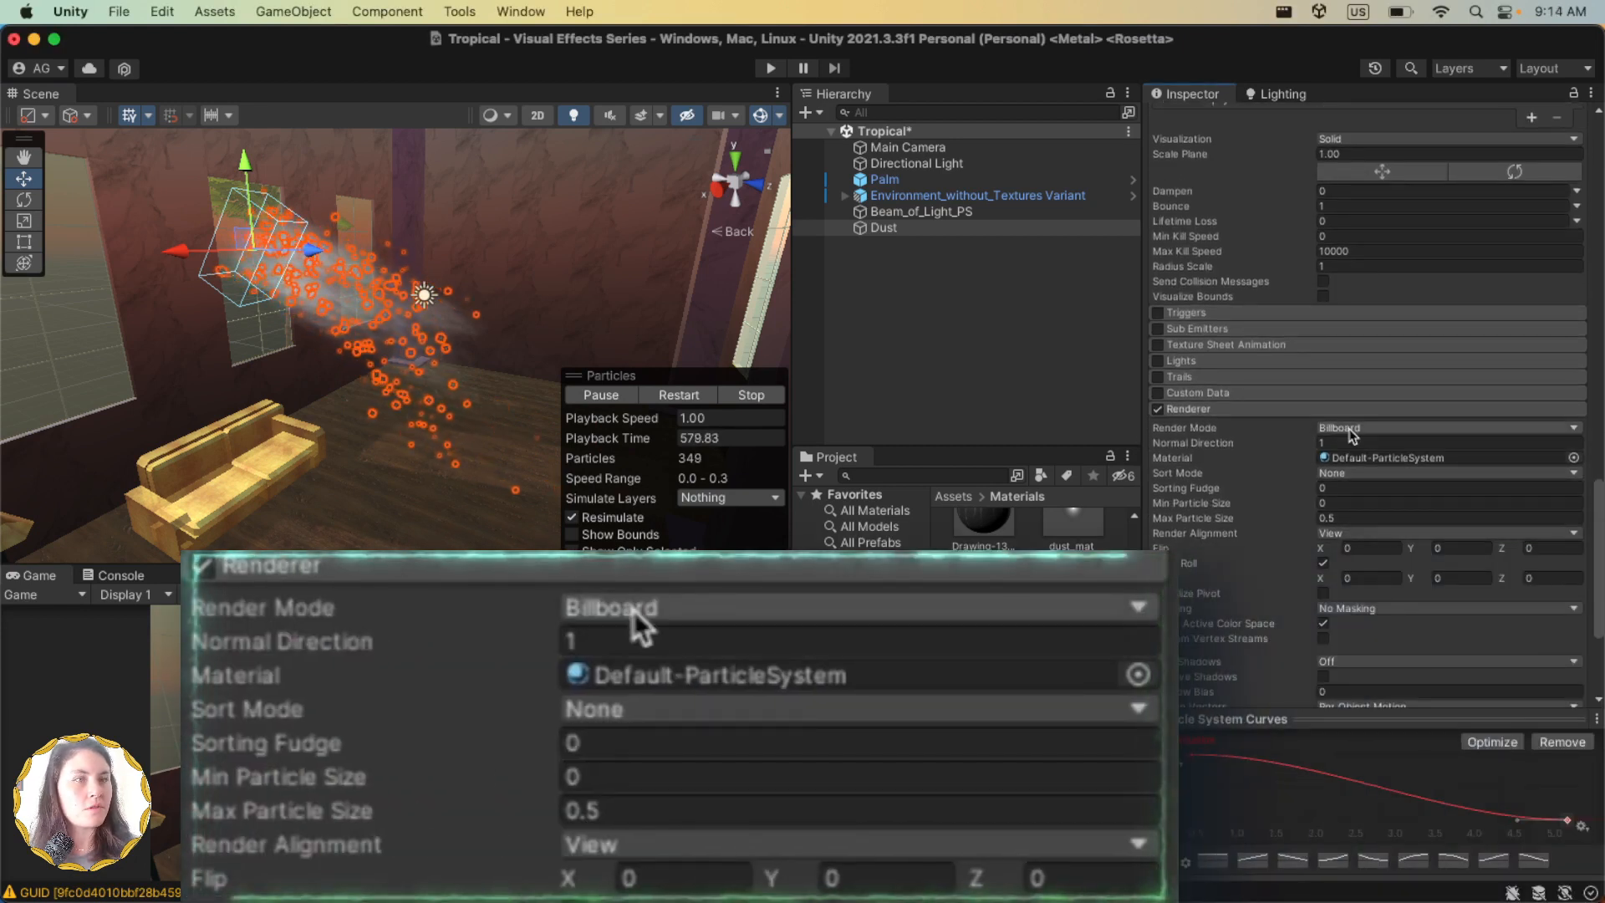
click(1352, 436)
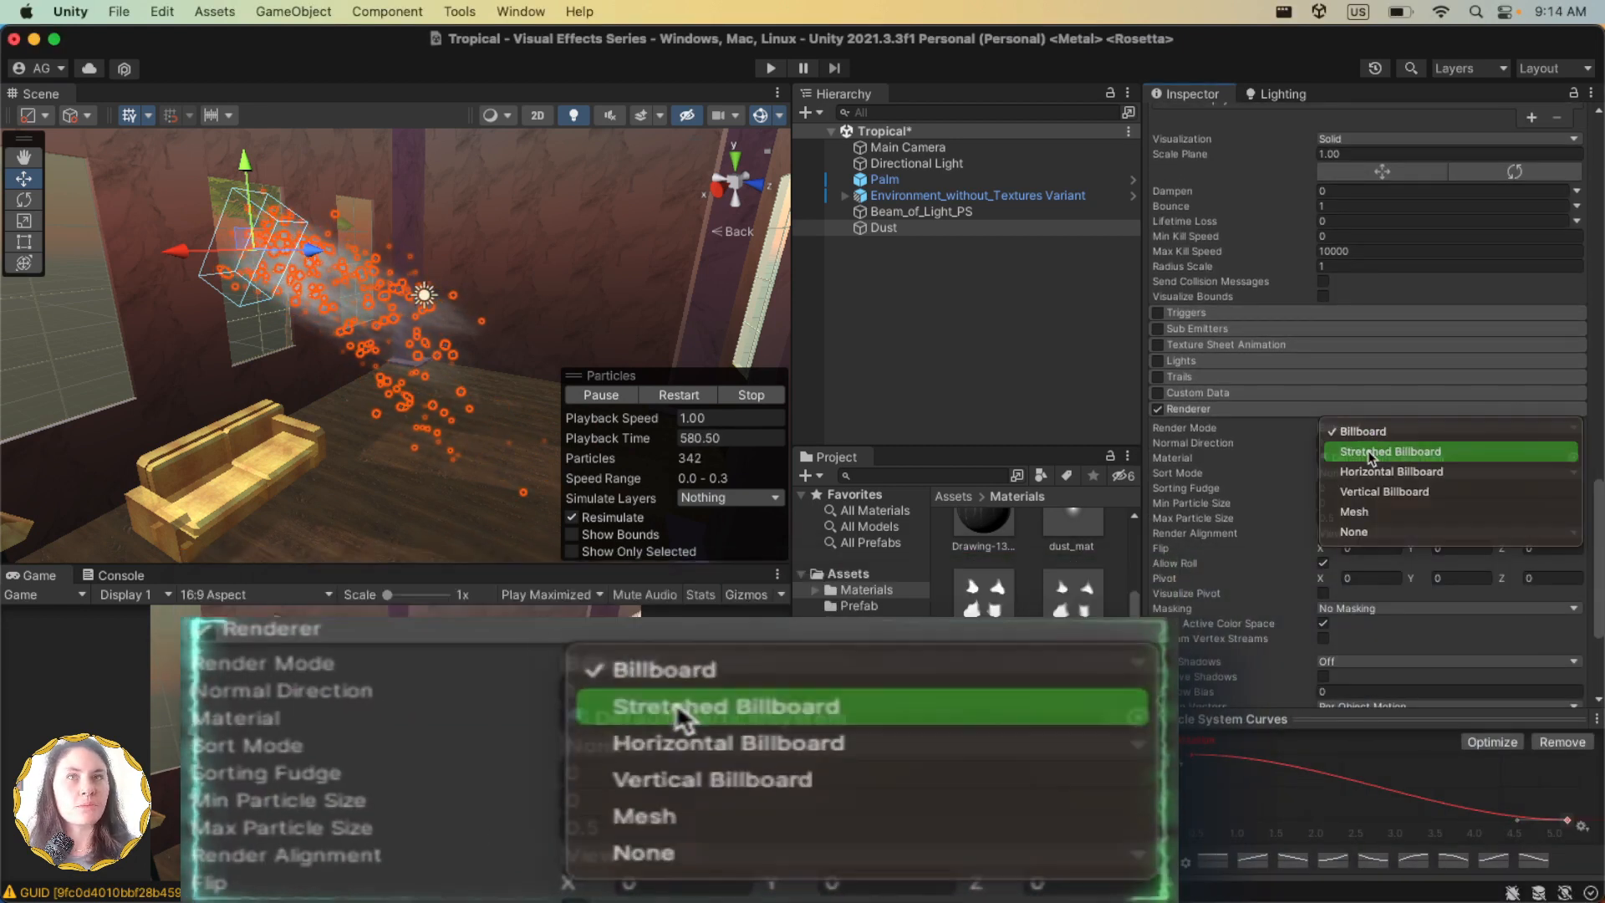
click(1370, 454)
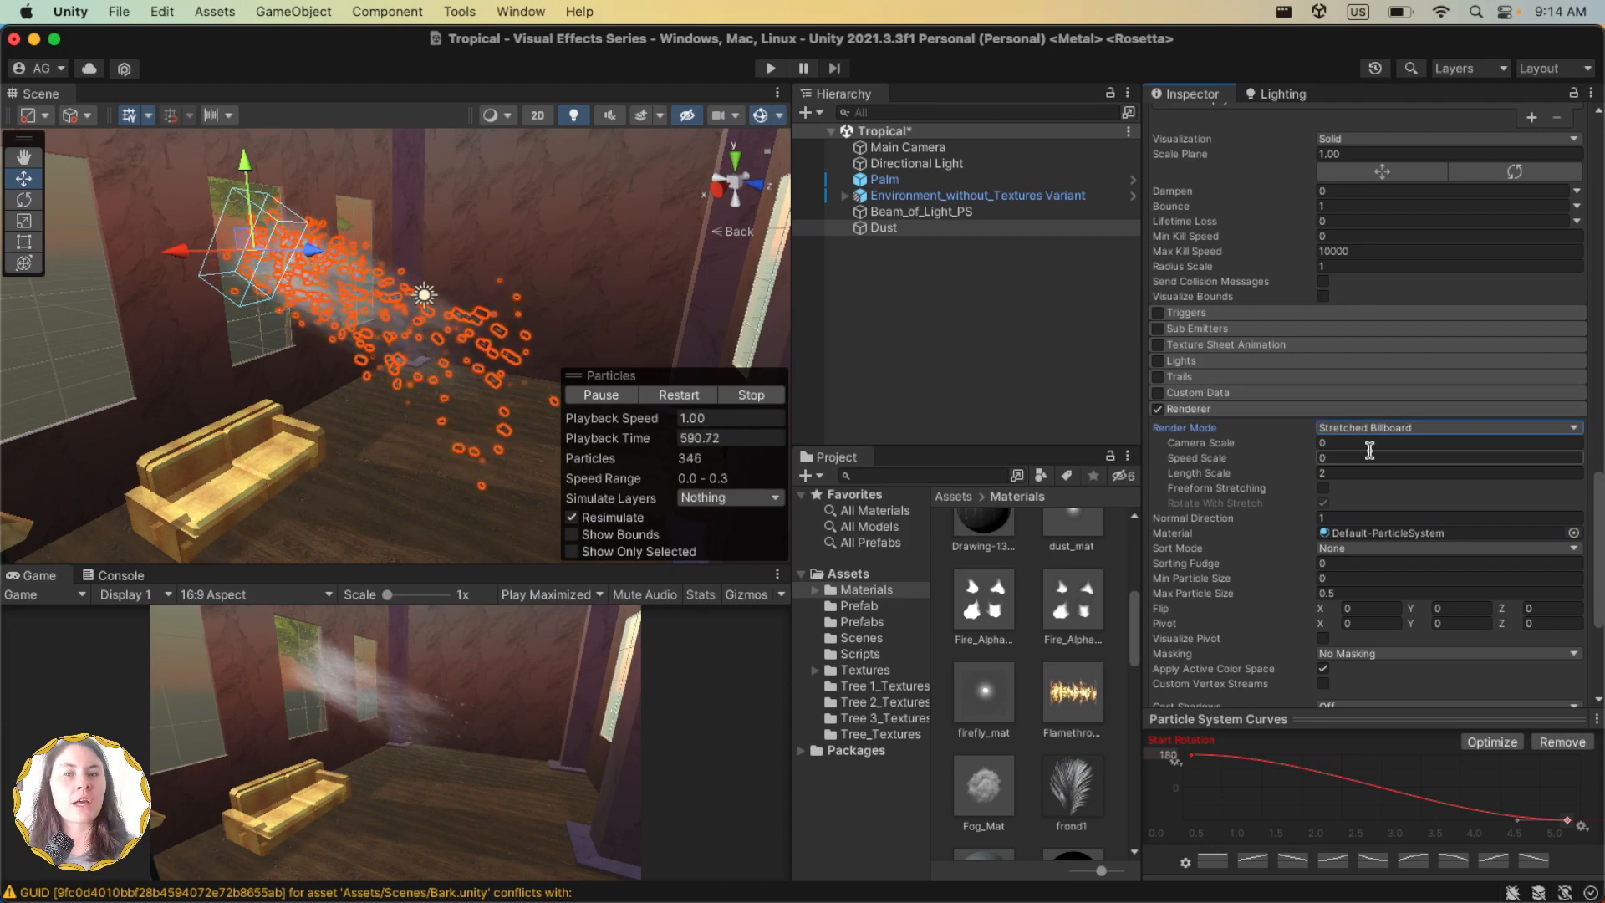
Step: Set the transform scale of Beam_of_Light_PS to X 2, Y 1.8 and Z 2
click(945, 227)
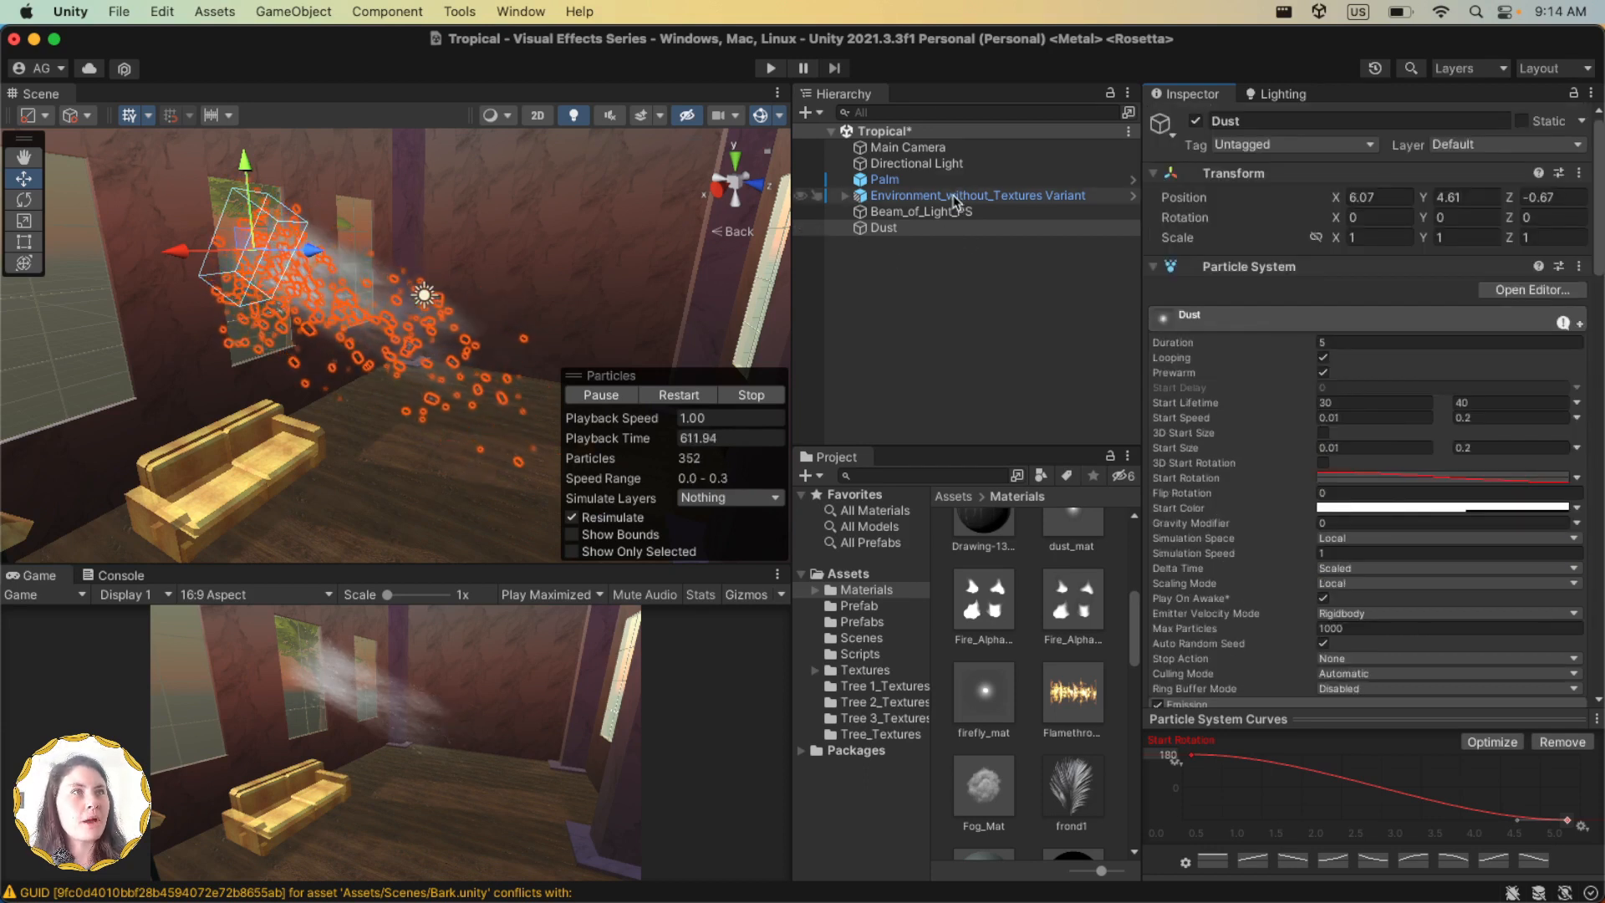
click(955, 197)
click(949, 212)
click(947, 226)
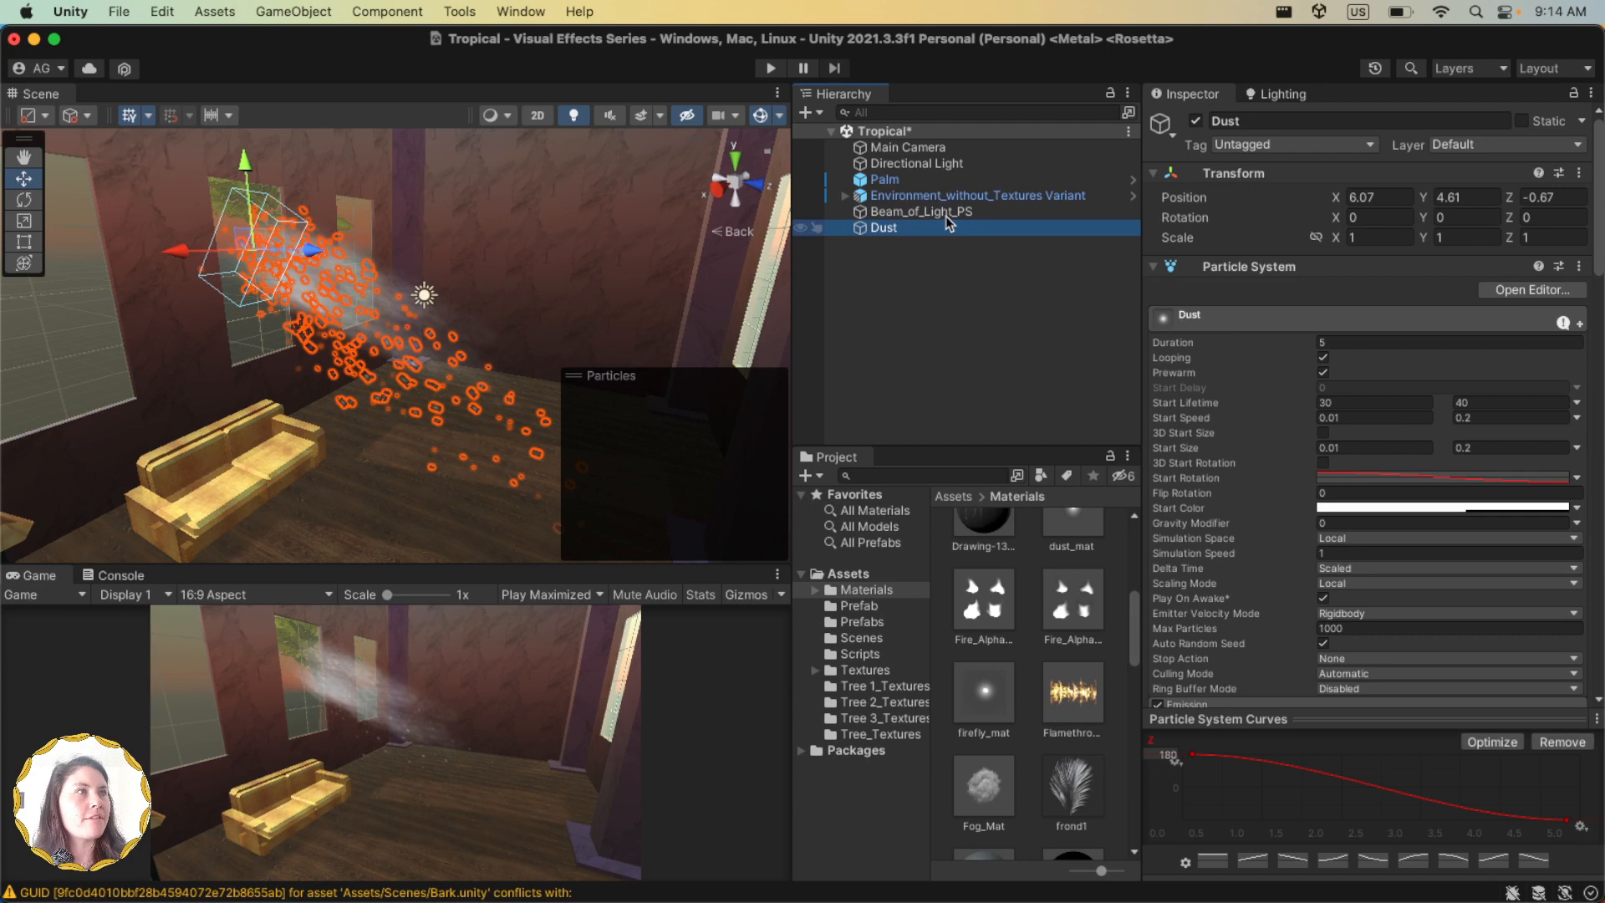
click(945, 212)
click(1404, 239)
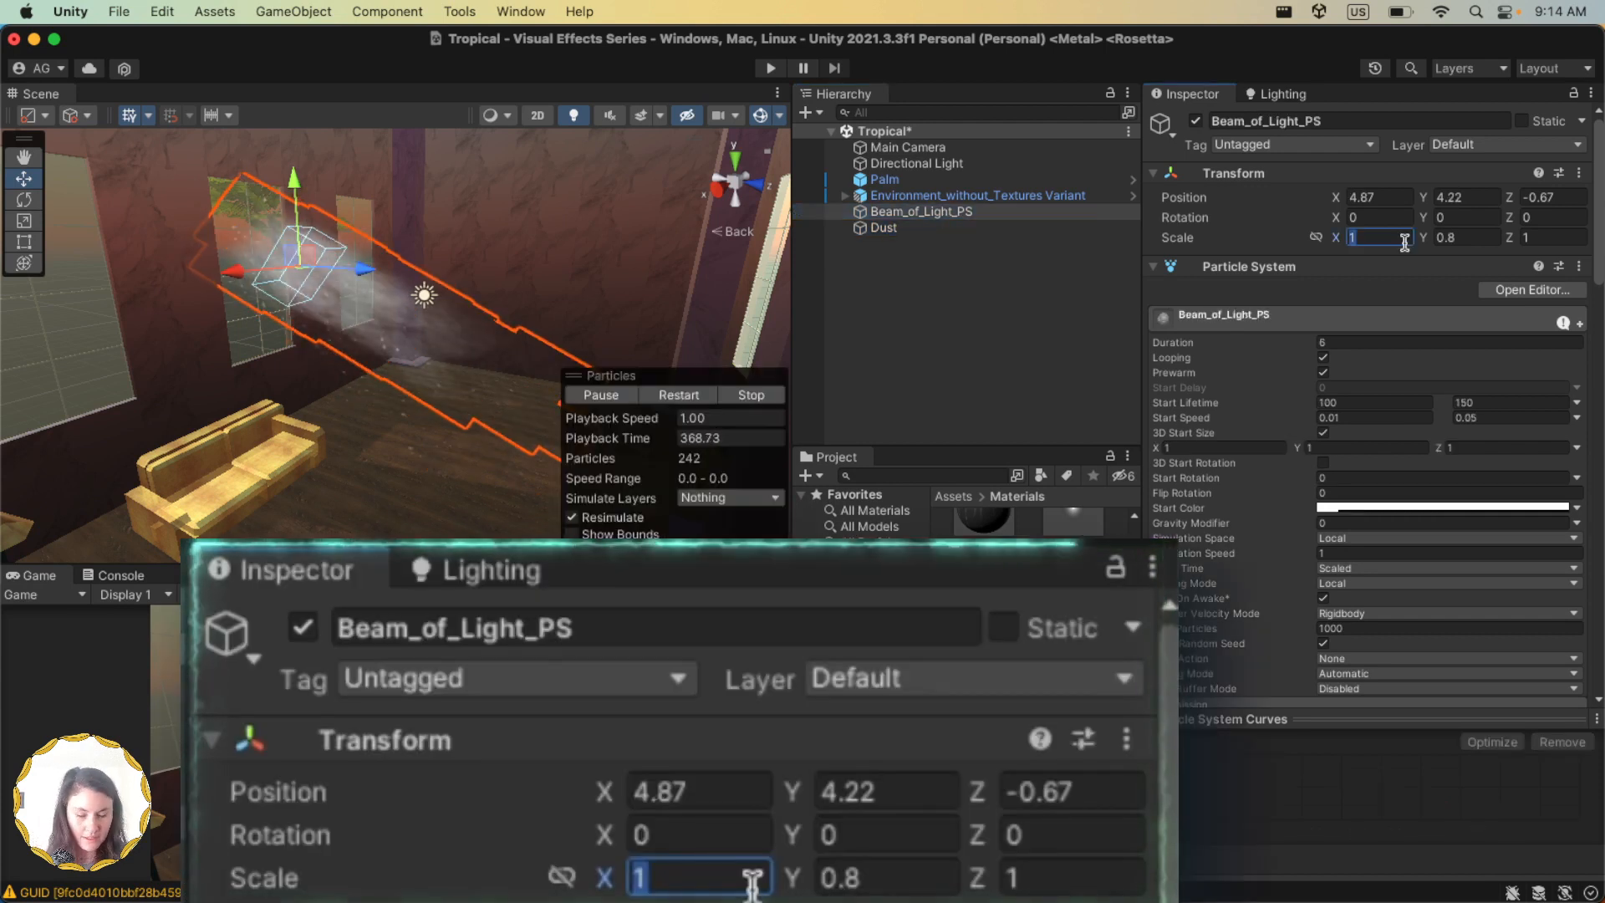
text(2)
key(Tab)
text(1.8)
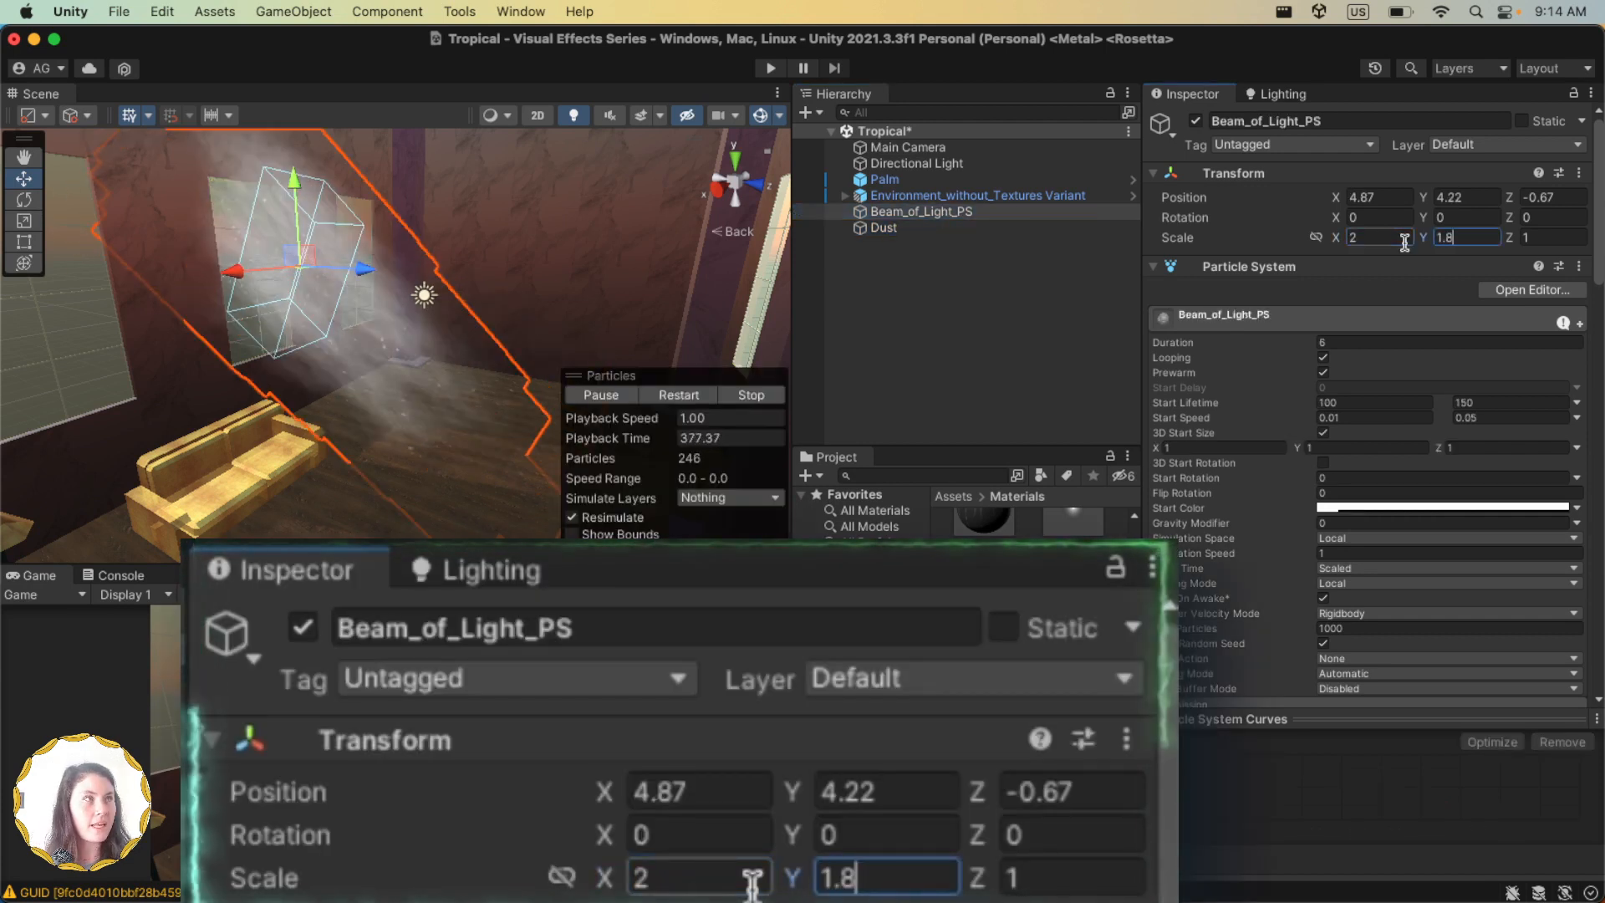
key(Tab)
text(2)
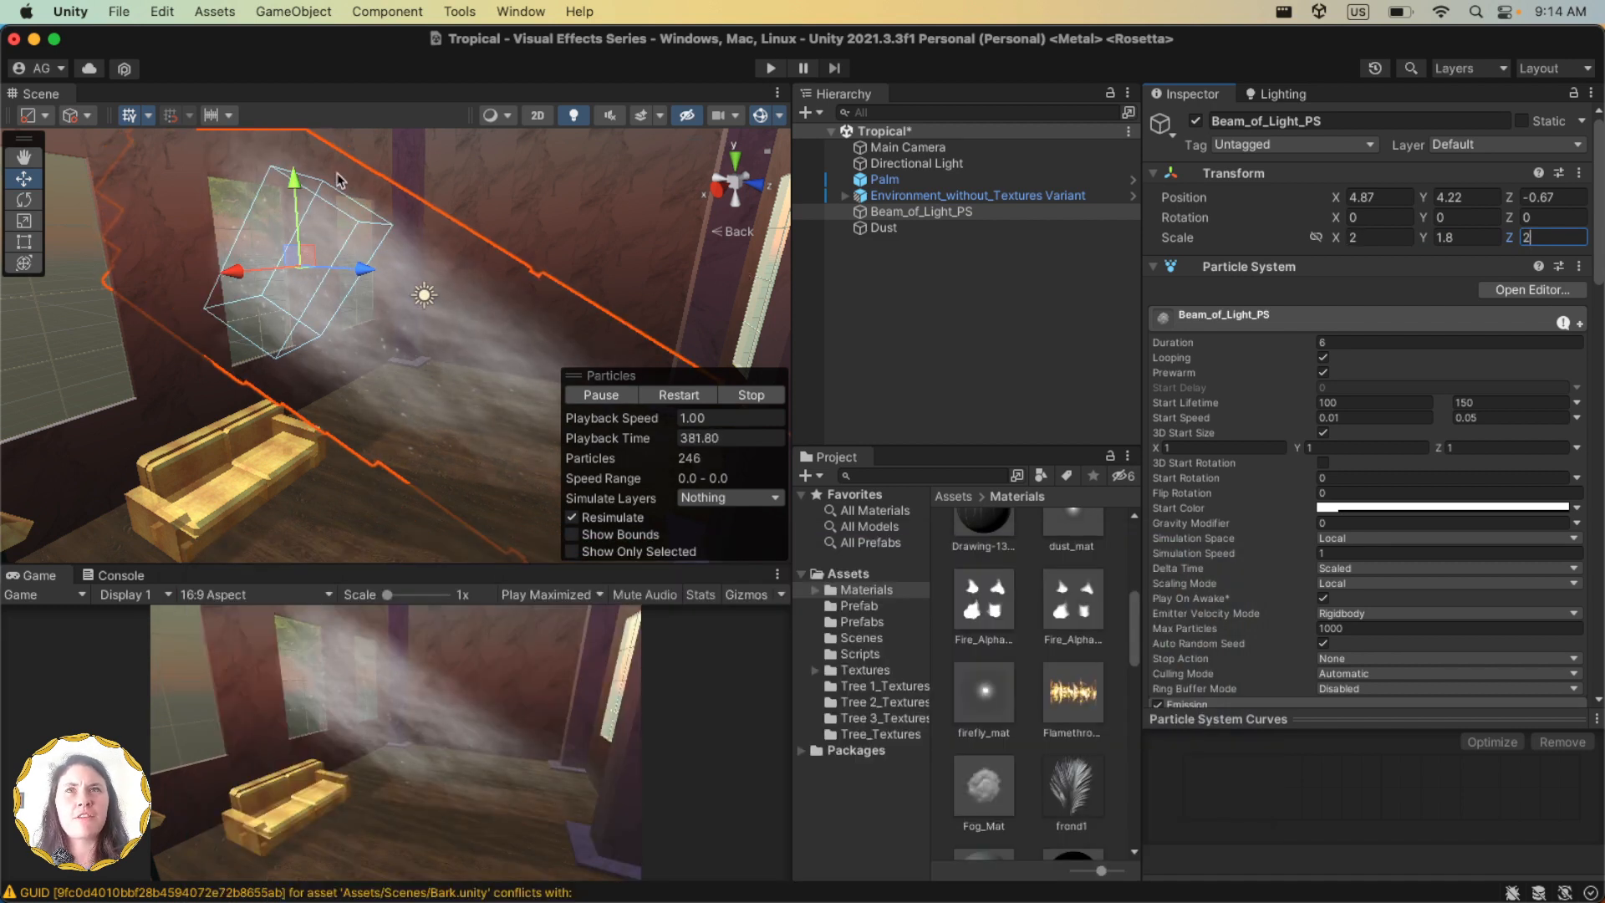
Step: Set the Dust object's transform scale to 2 on X, Y and Z
click(1050, 230)
click(1368, 239)
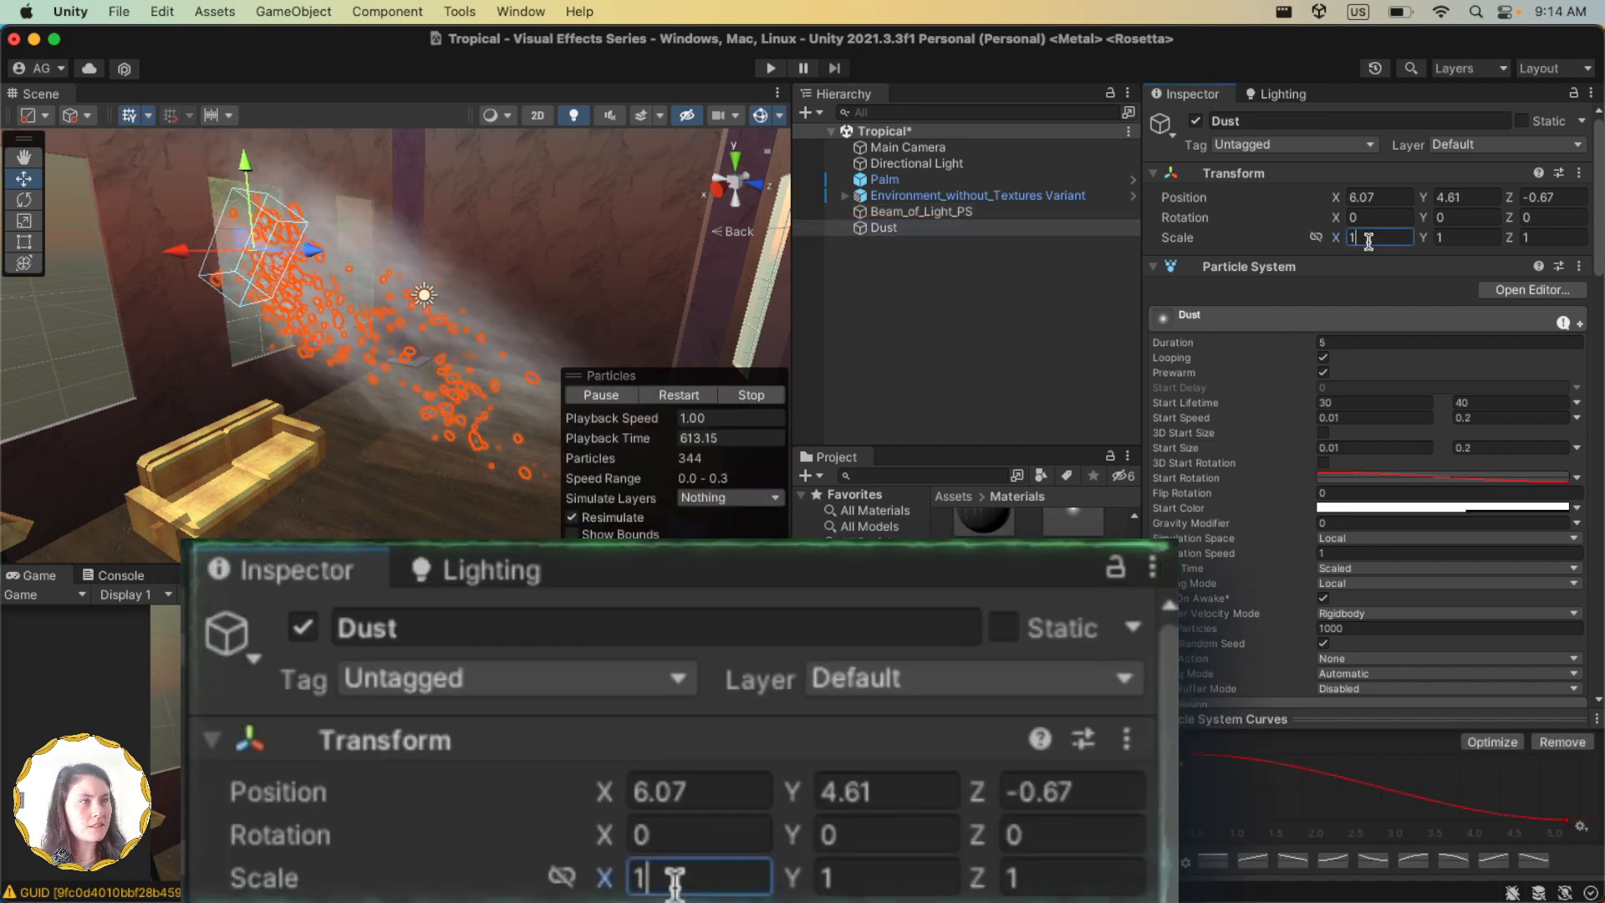
text(2)
key(Tab)
text(2)
key(Tab)
text(2)
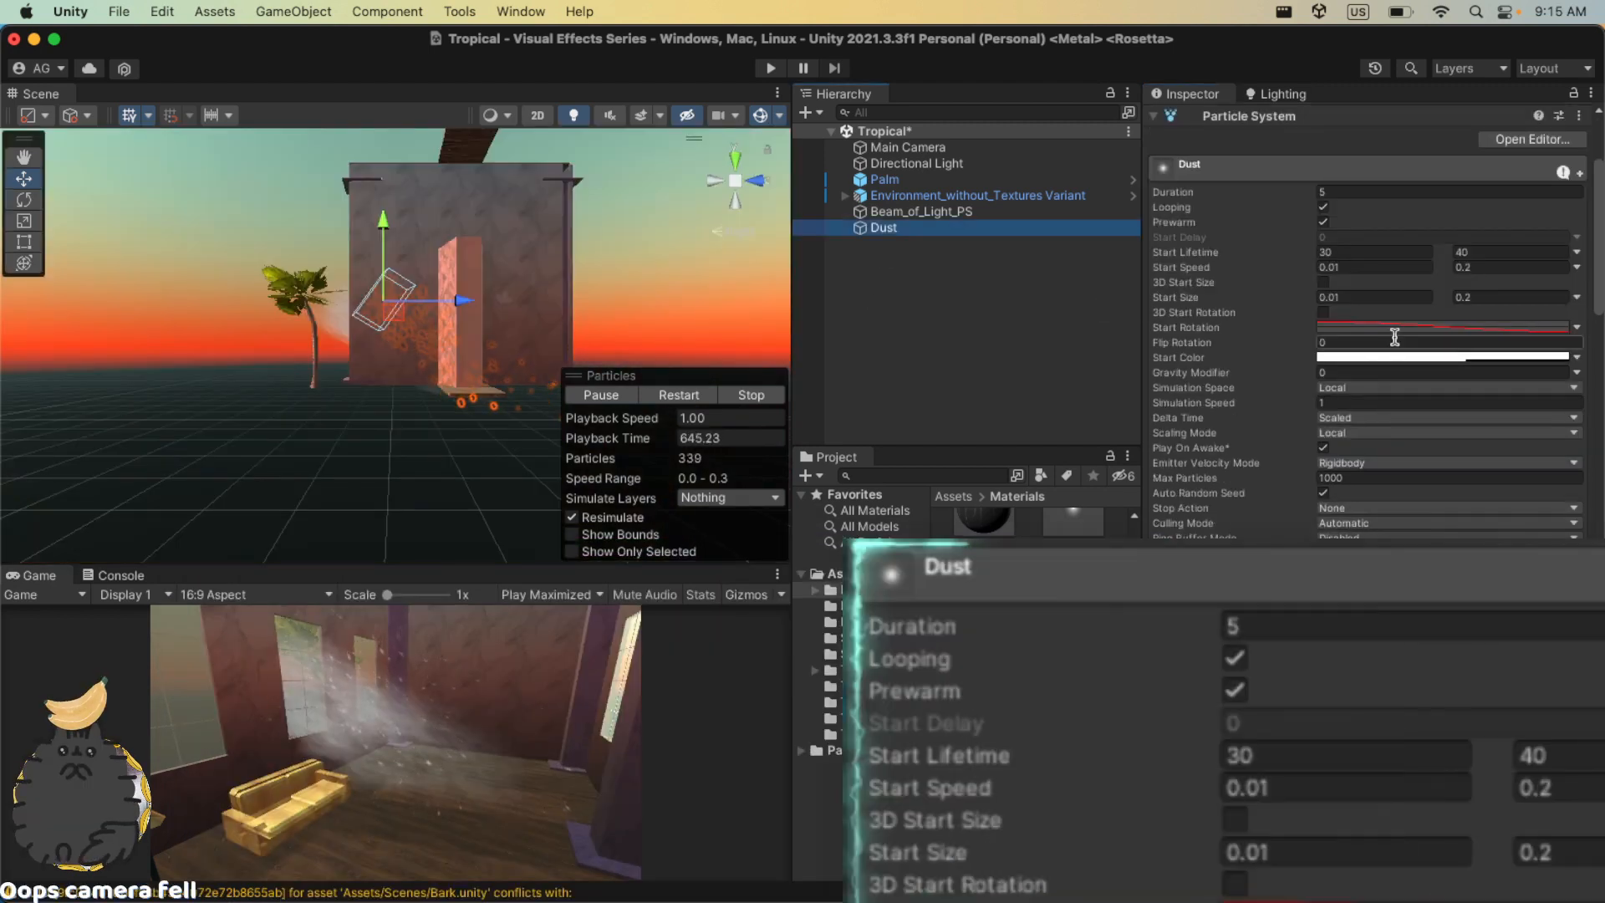
Step: Set the maximum start size of the Dust particles to 0.1
click(1372, 297)
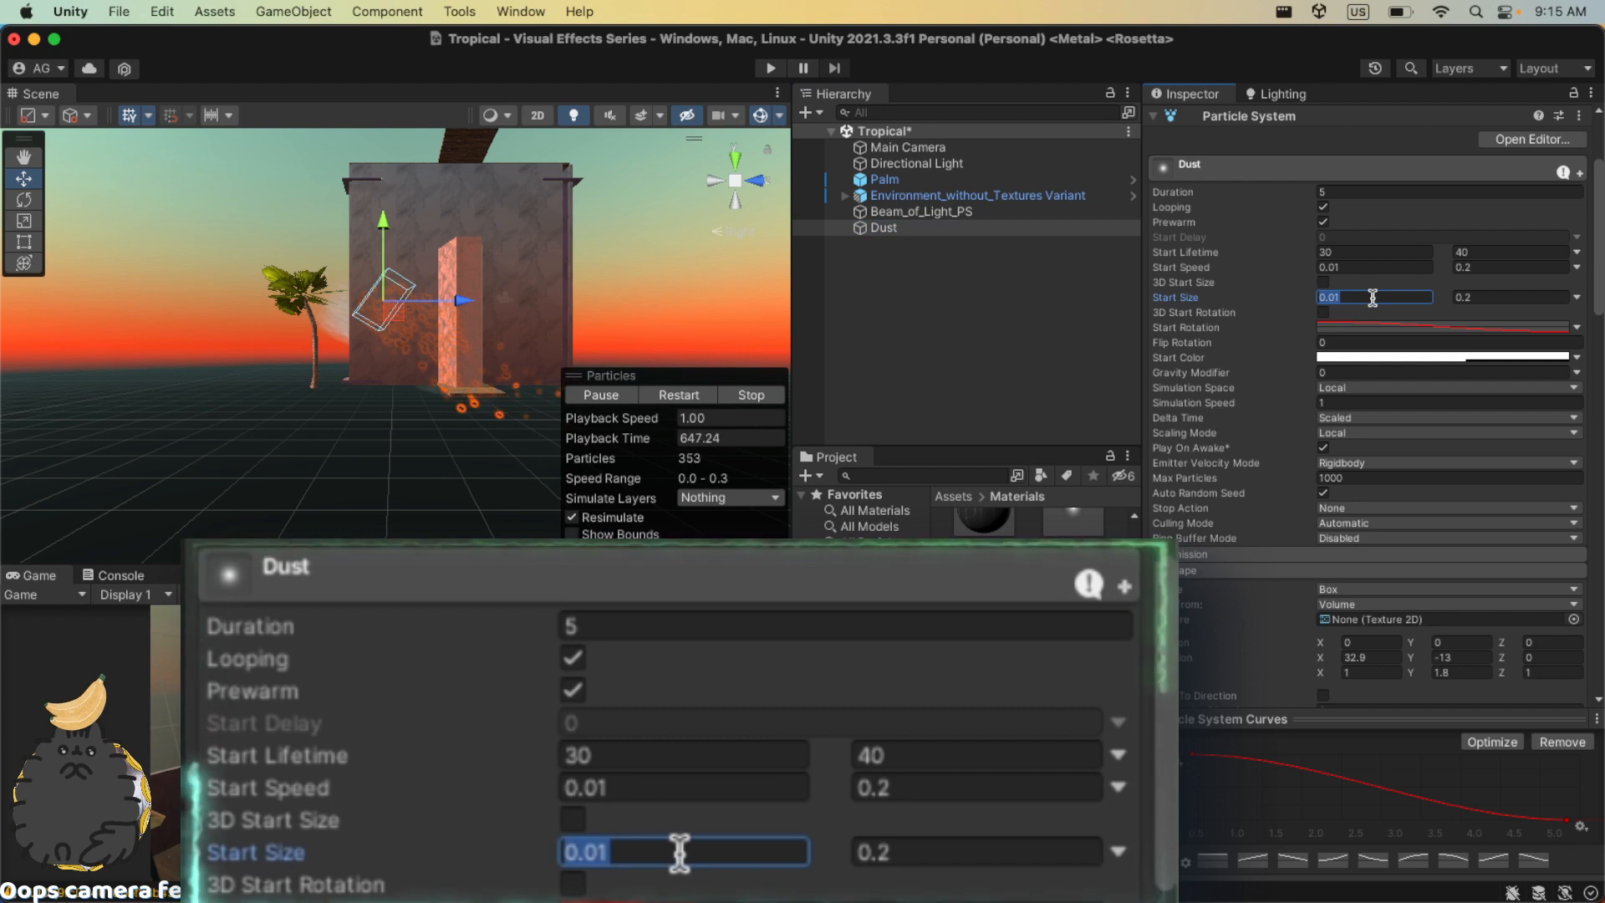
click(1513, 297)
text(0.1)
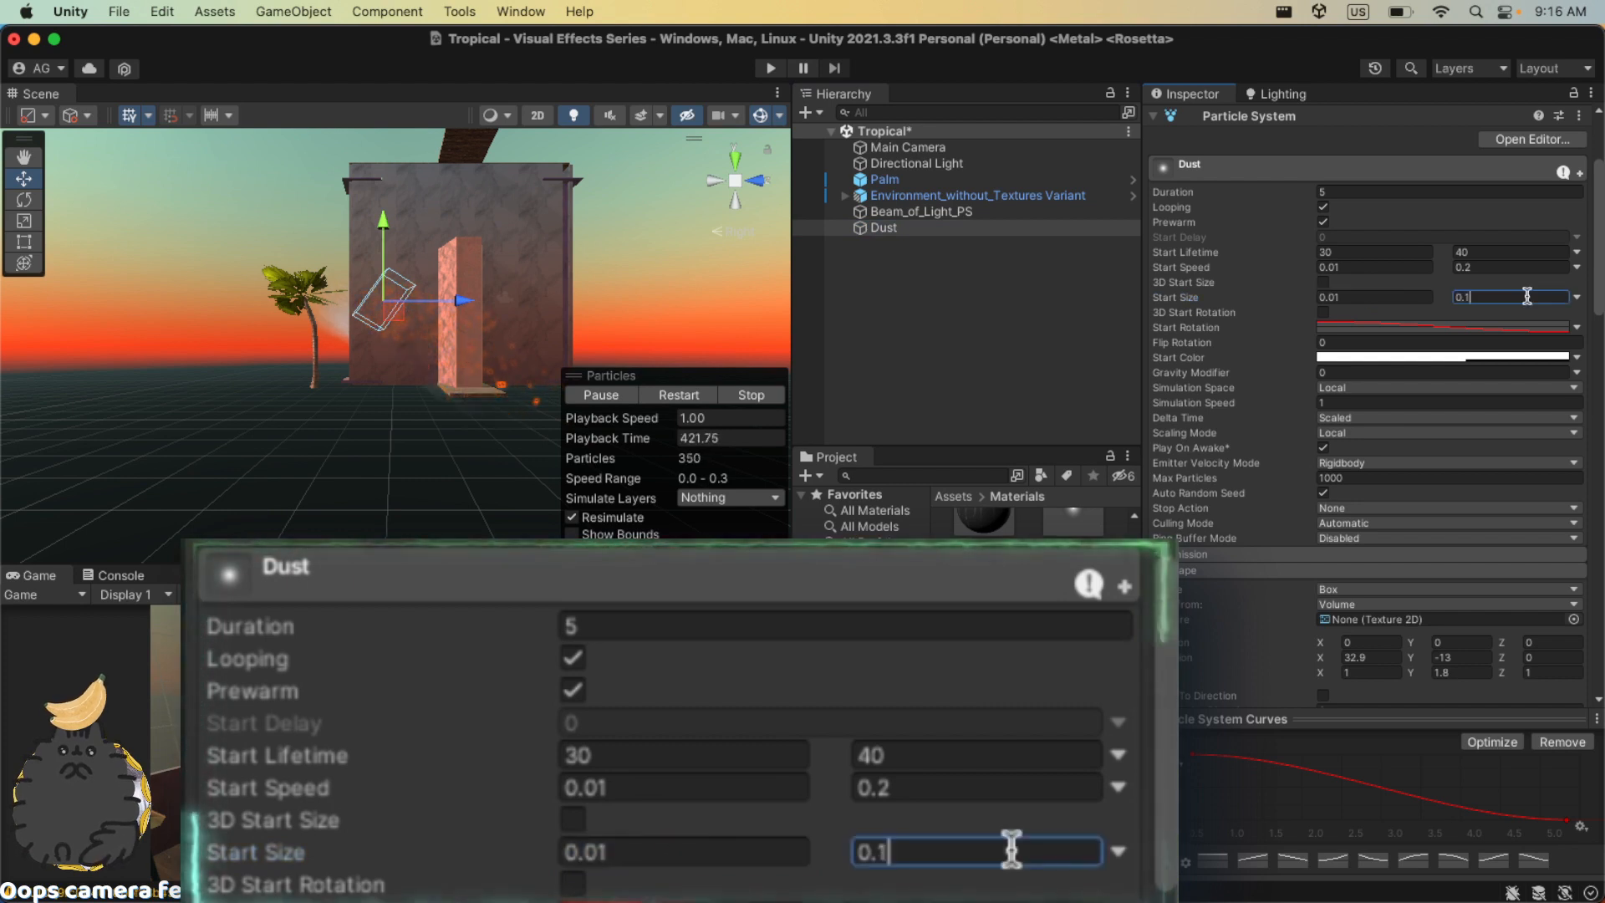
Step: Lower the alpha of a Beam_of_Light_PS start color to about 0.043
click(928, 212)
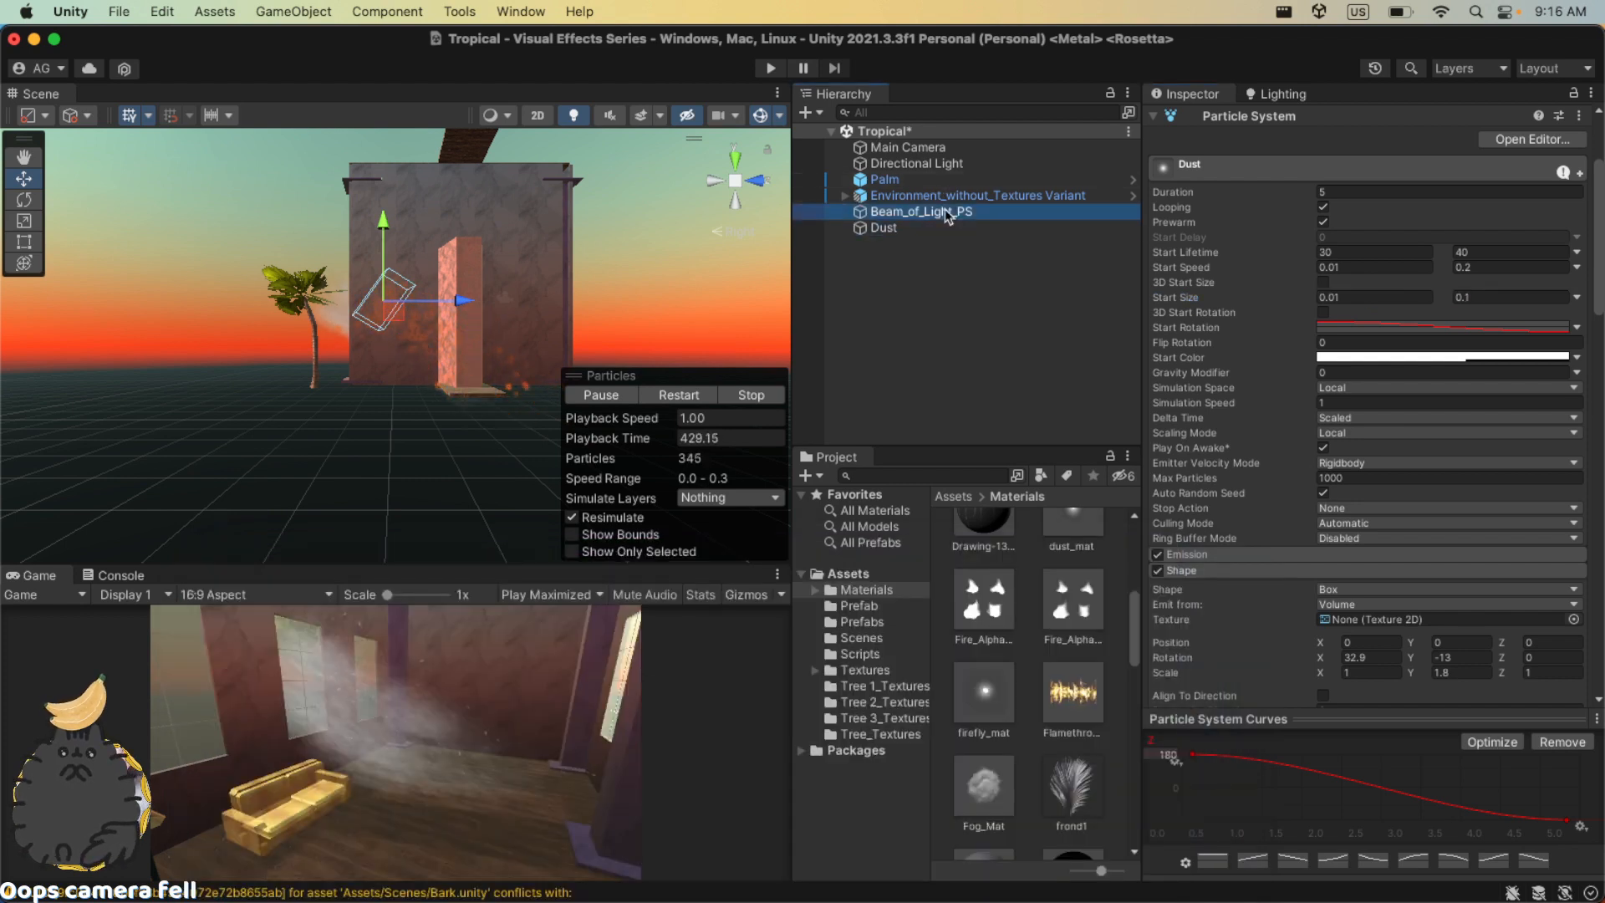
click(1362, 358)
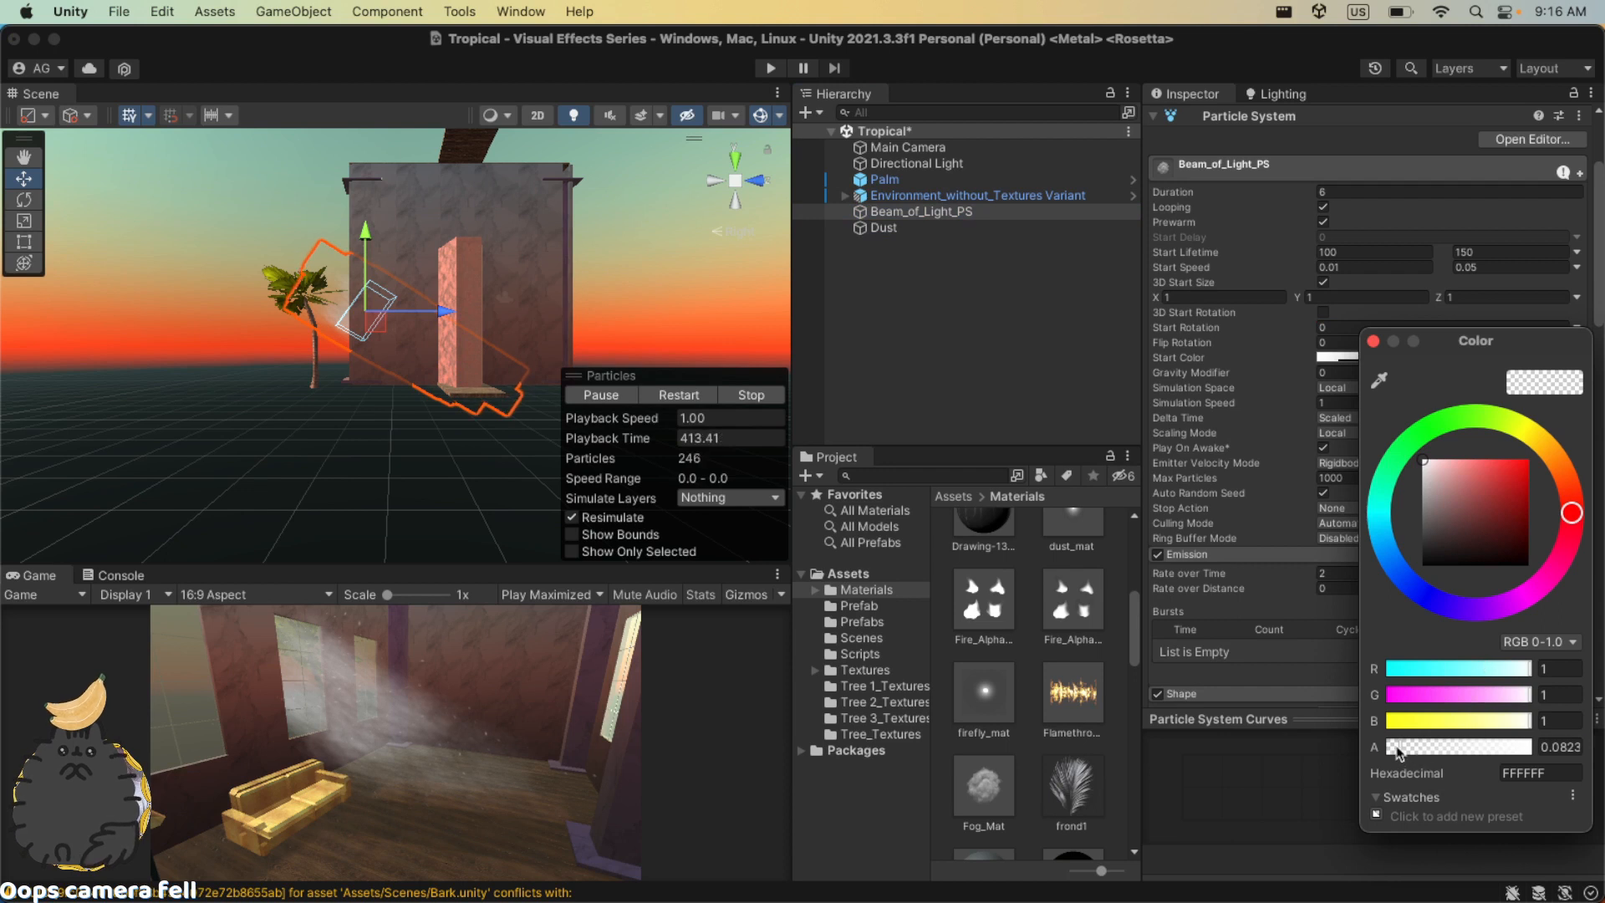
drag(1398, 753, 1394, 752)
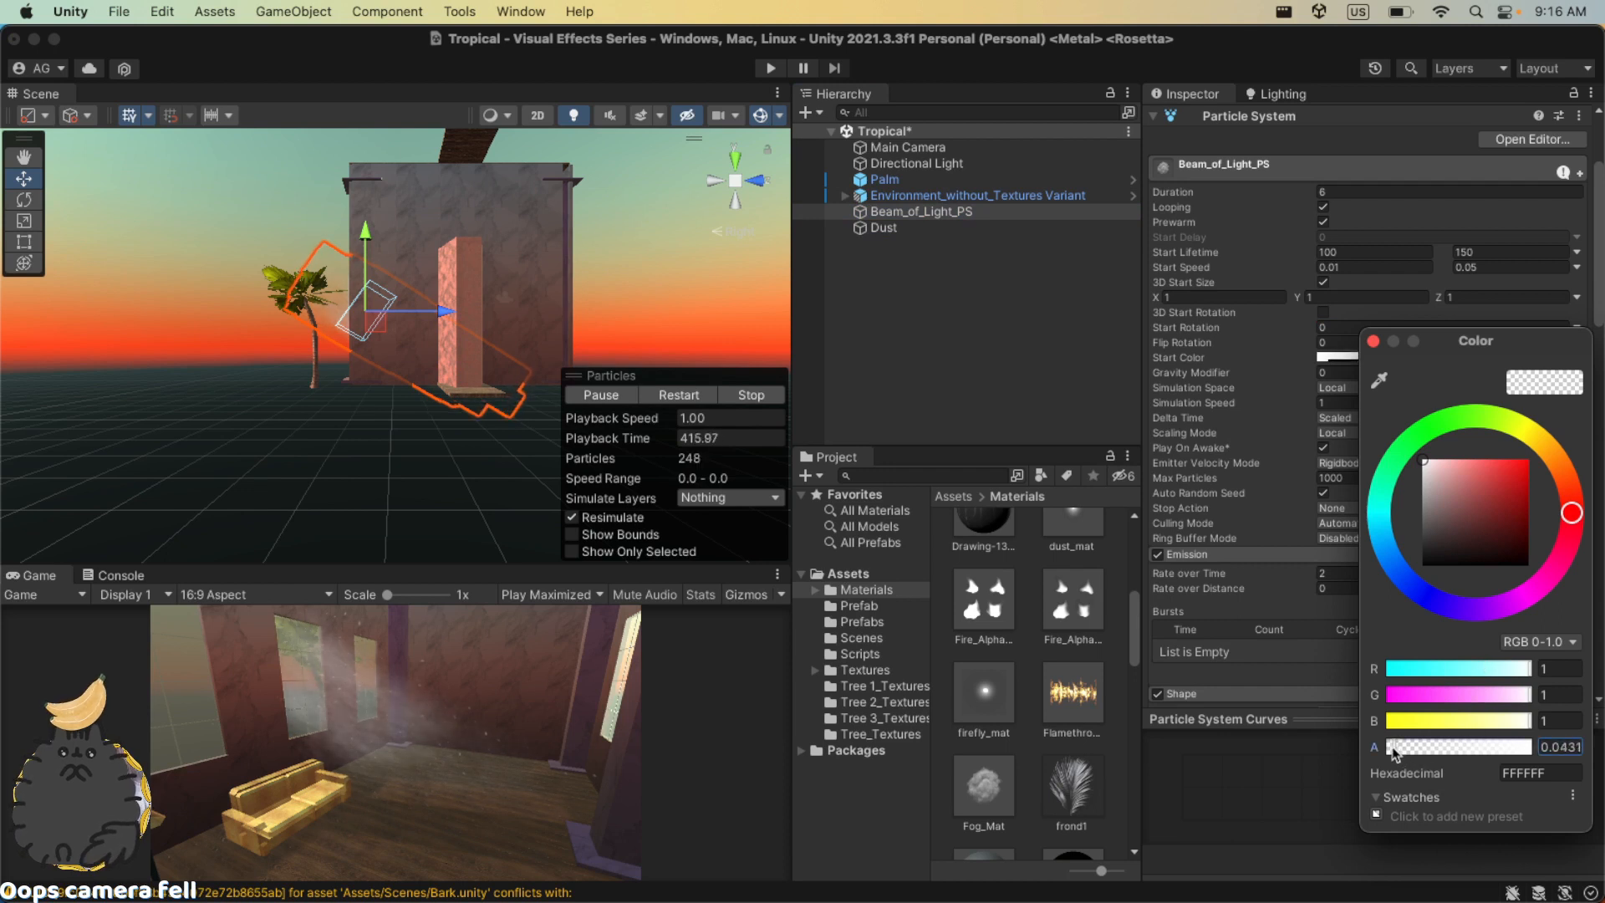